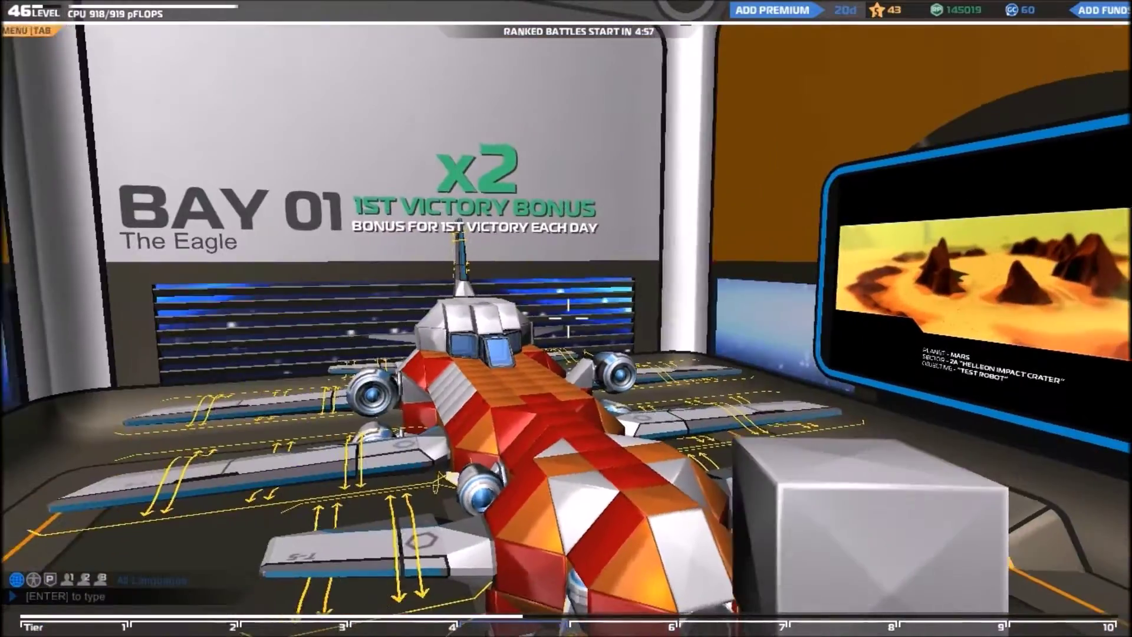
- Circle The Eagle's side, front and top, then move inside its hull
key("a")
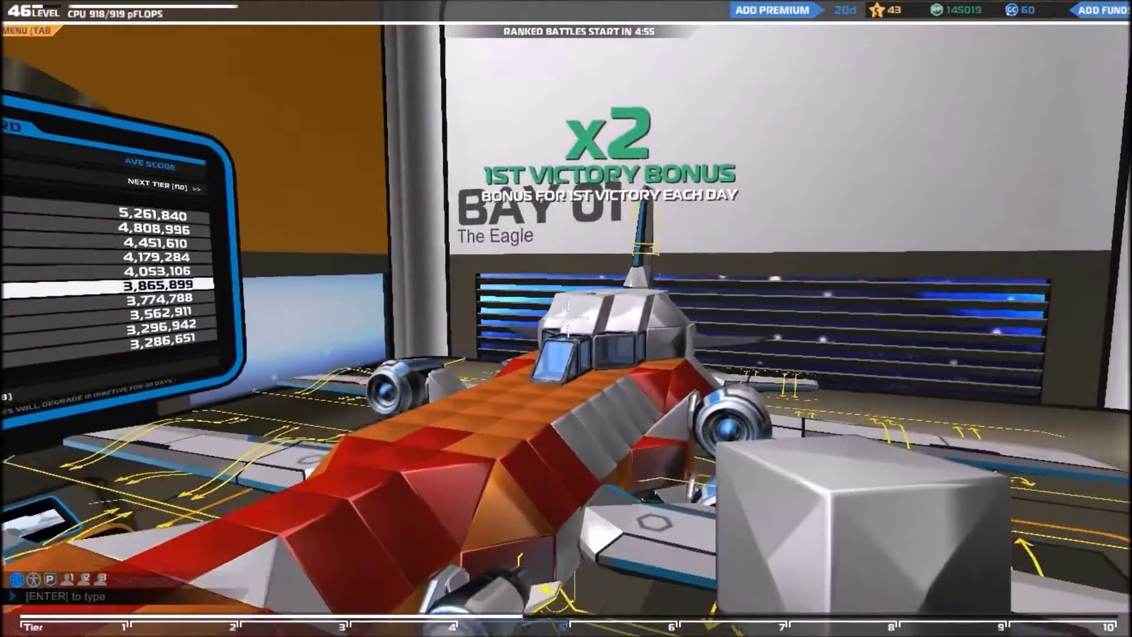
key("d")
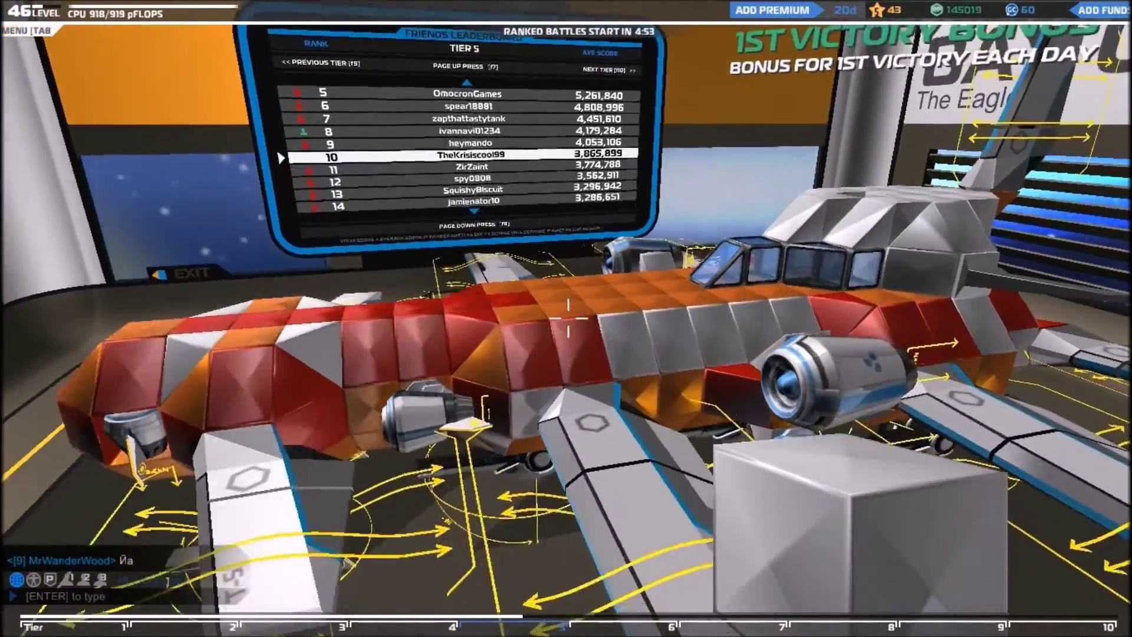
key("d")
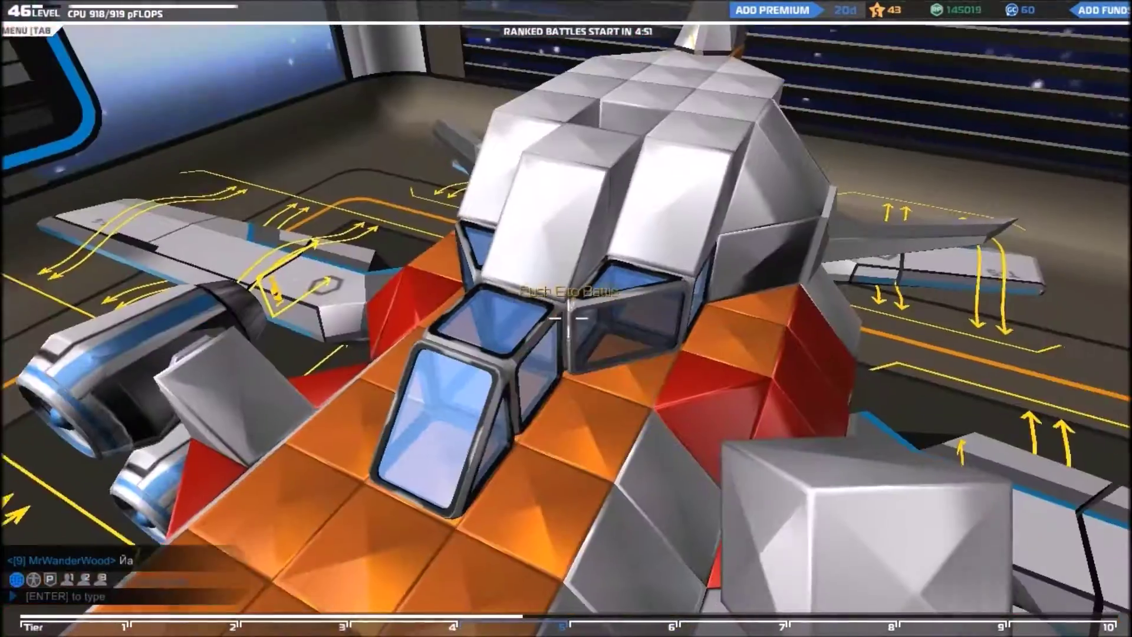
key("d")
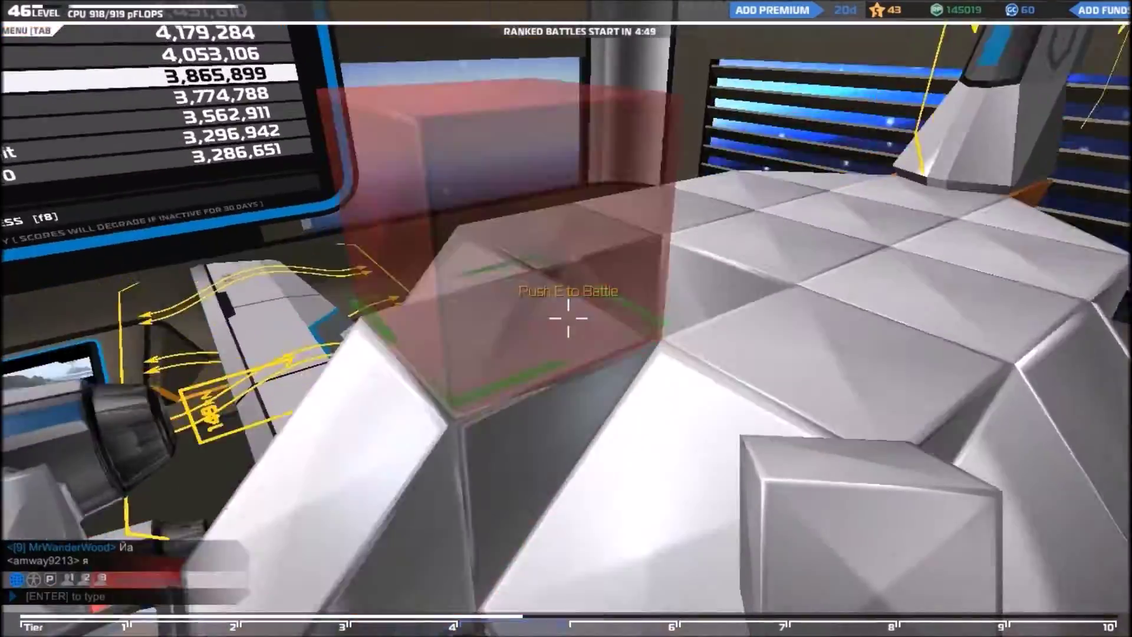
key("w")
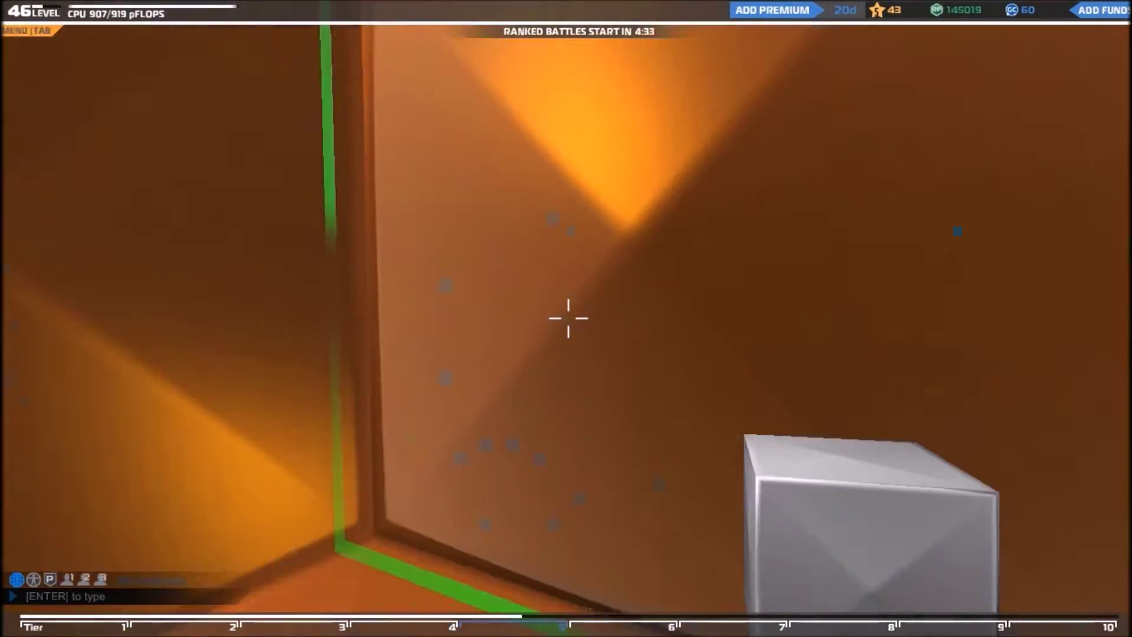
- Remove three blocks from inside The Eagle
right_click(568, 317)
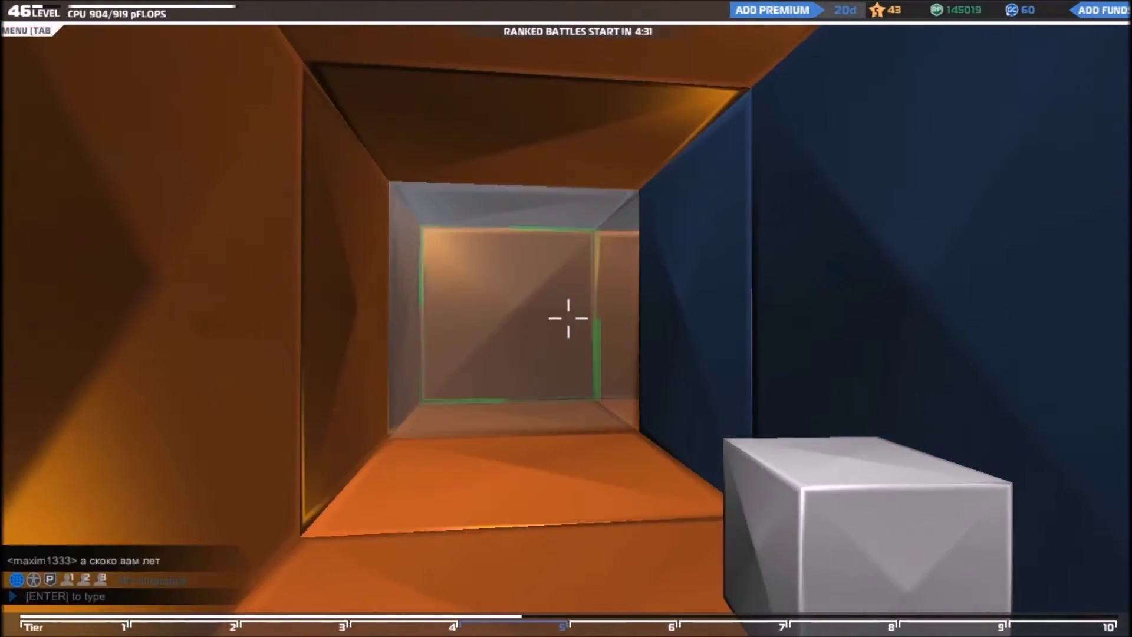
right_click(568, 318)
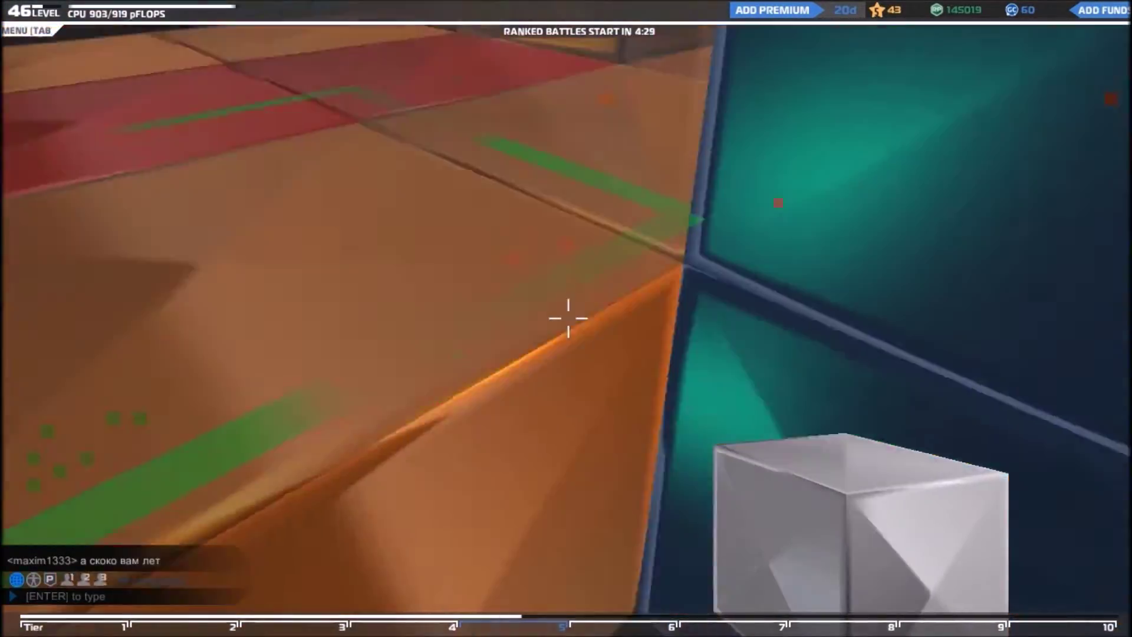
right_click(568, 318)
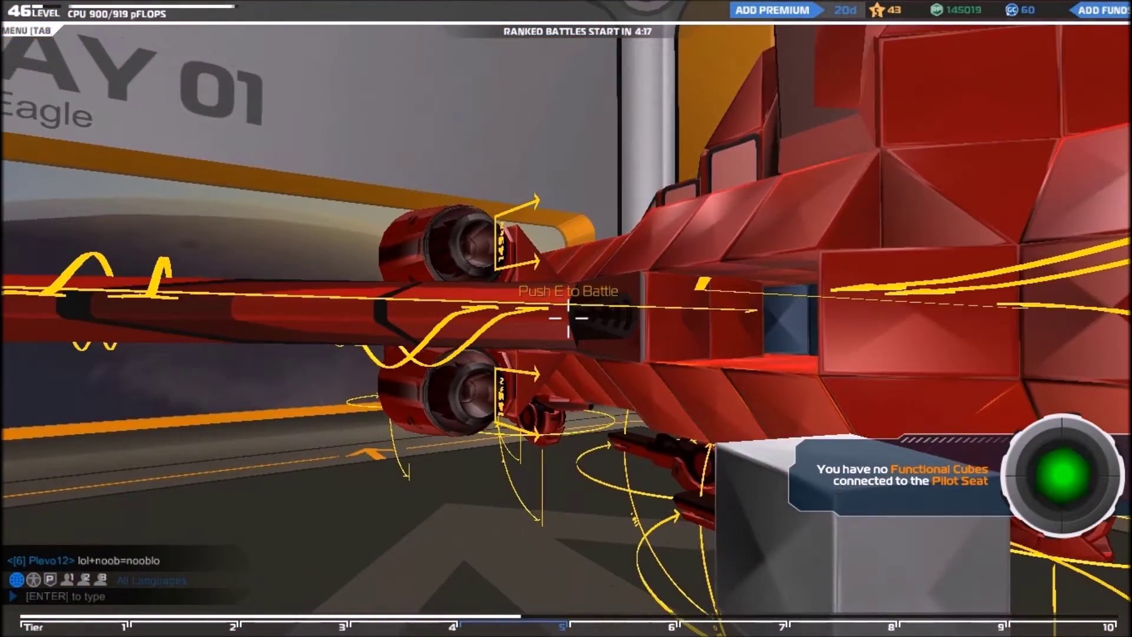
- Strip The Eagle to a lone pilot seat, returning disconnected cubes to inventory
key("Tab")
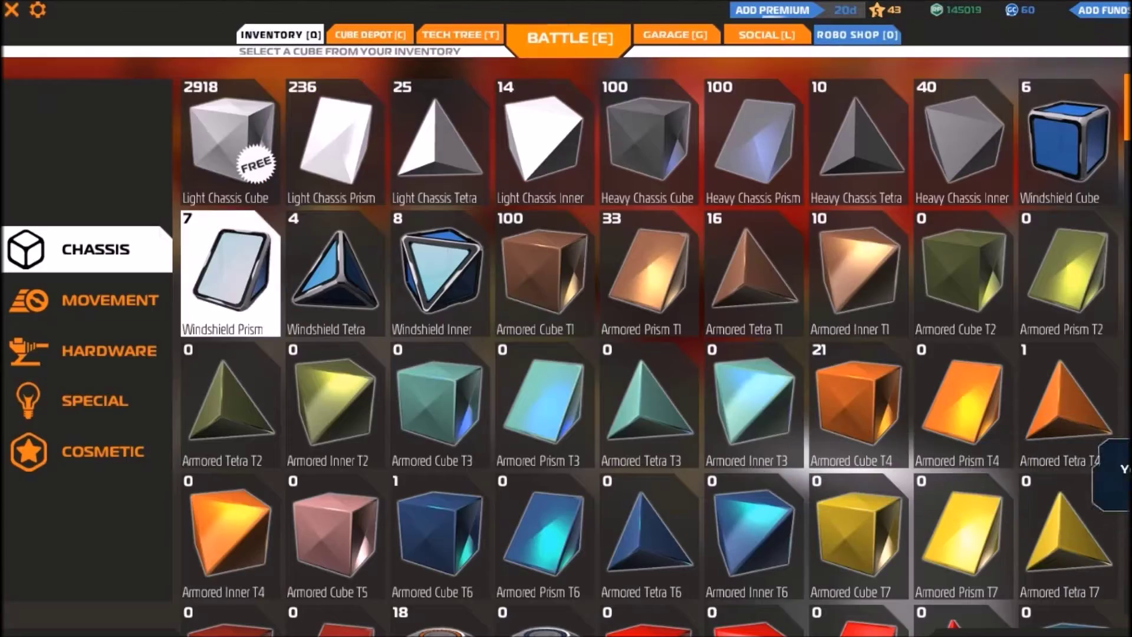
left_click(88, 300)
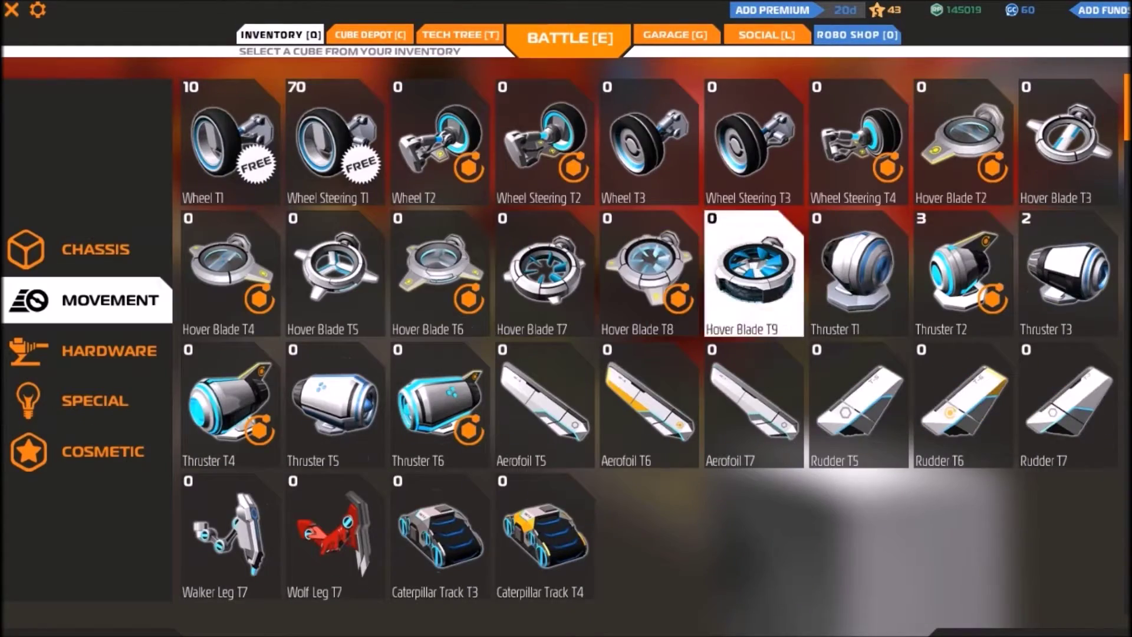
key("Tab")
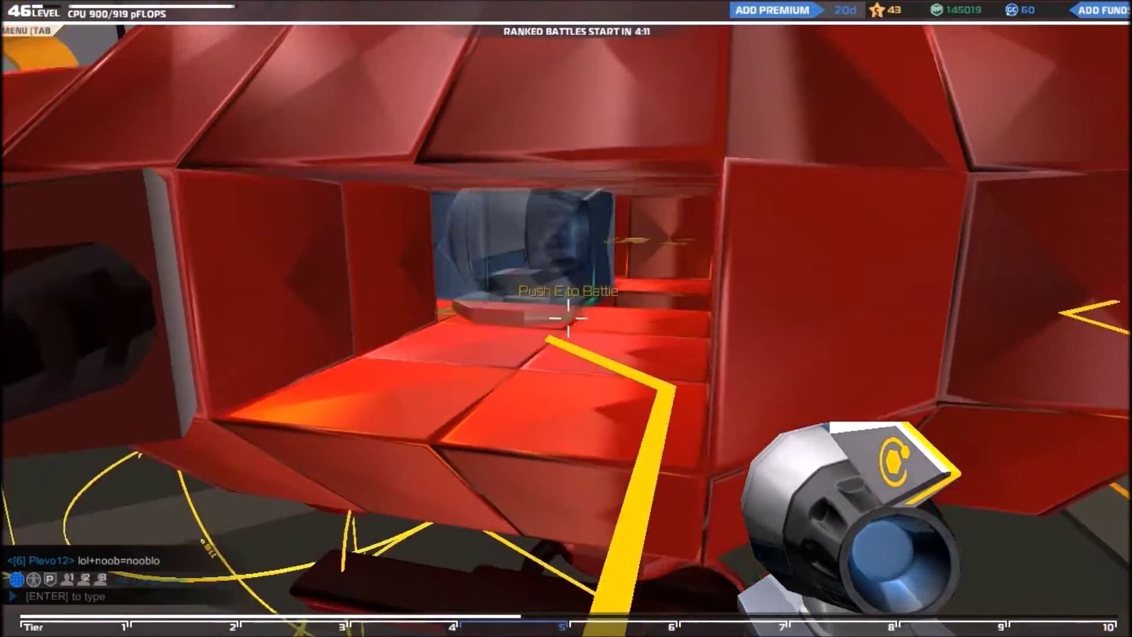
key("Escape")
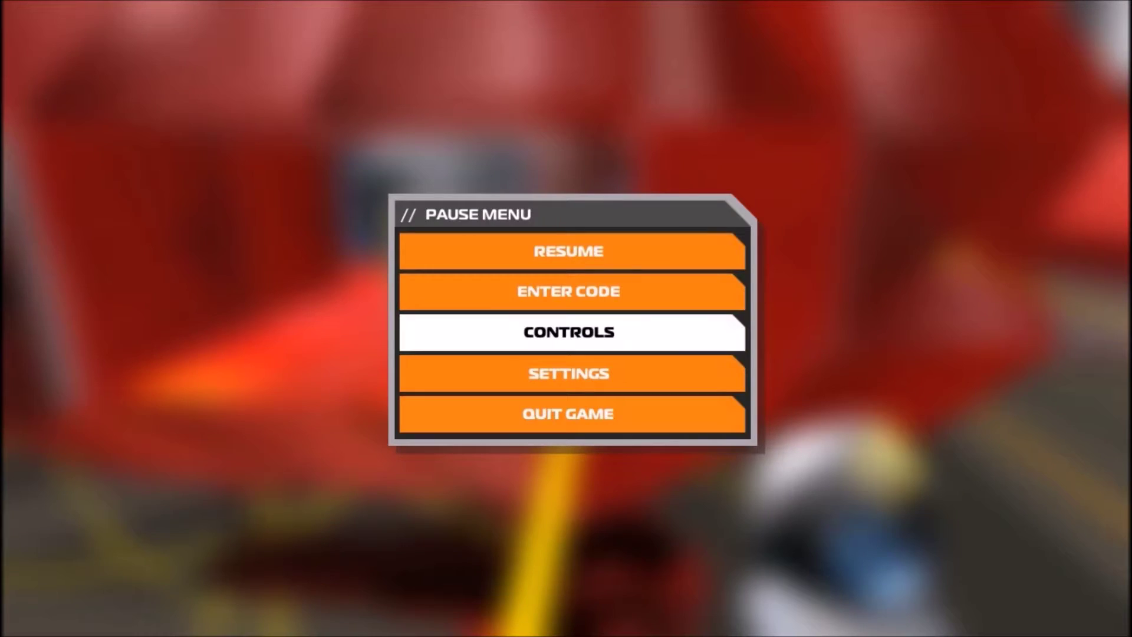
key("Escape")
key("Return")
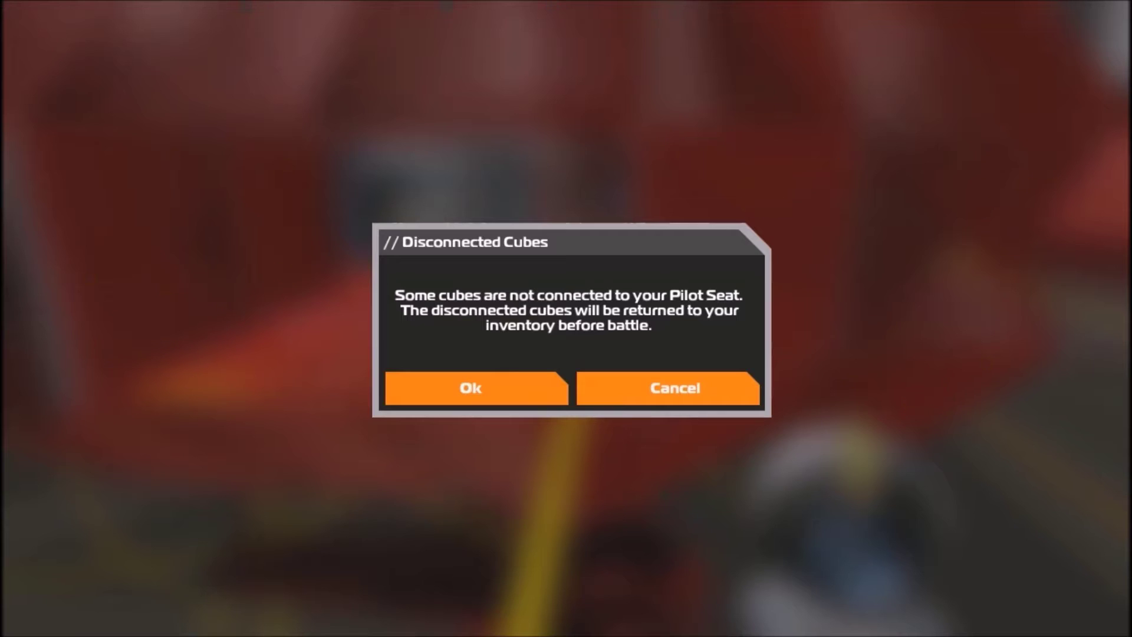
key("Return")
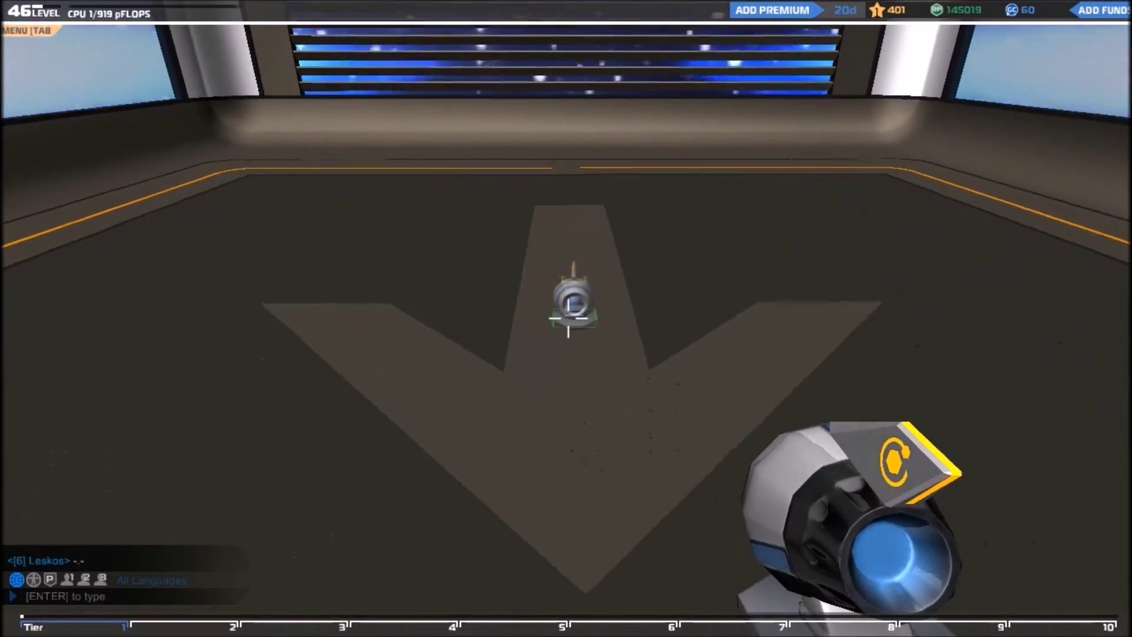
- Browse the Chassis, Cosmetic and Hardware parts, then select the Heavy Chassis Cube
key("q")
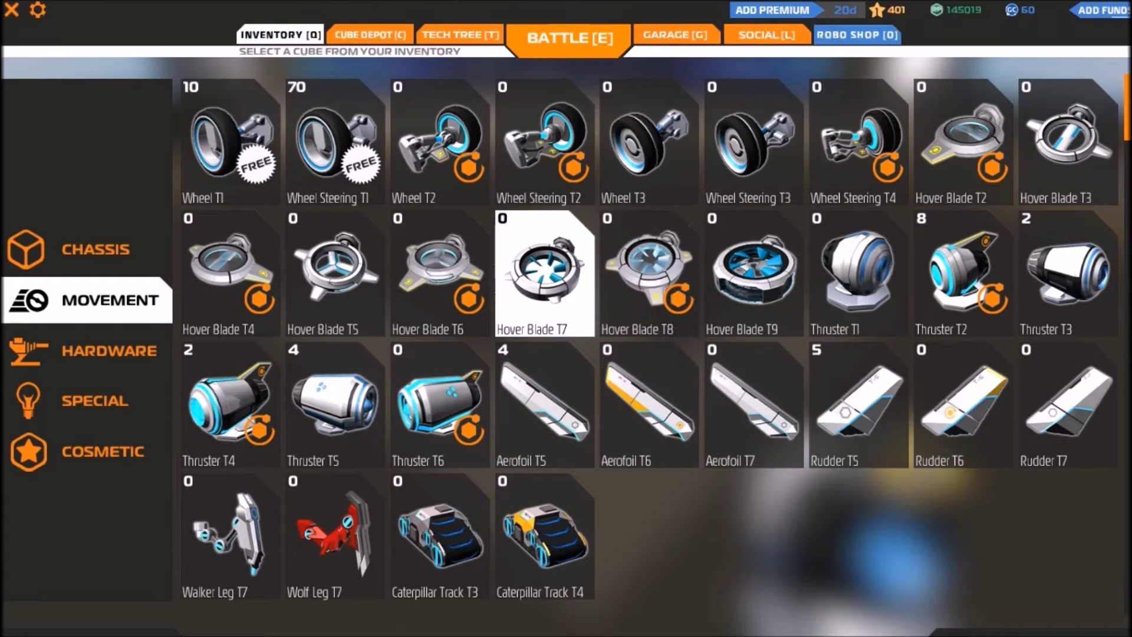
left_click(89, 248)
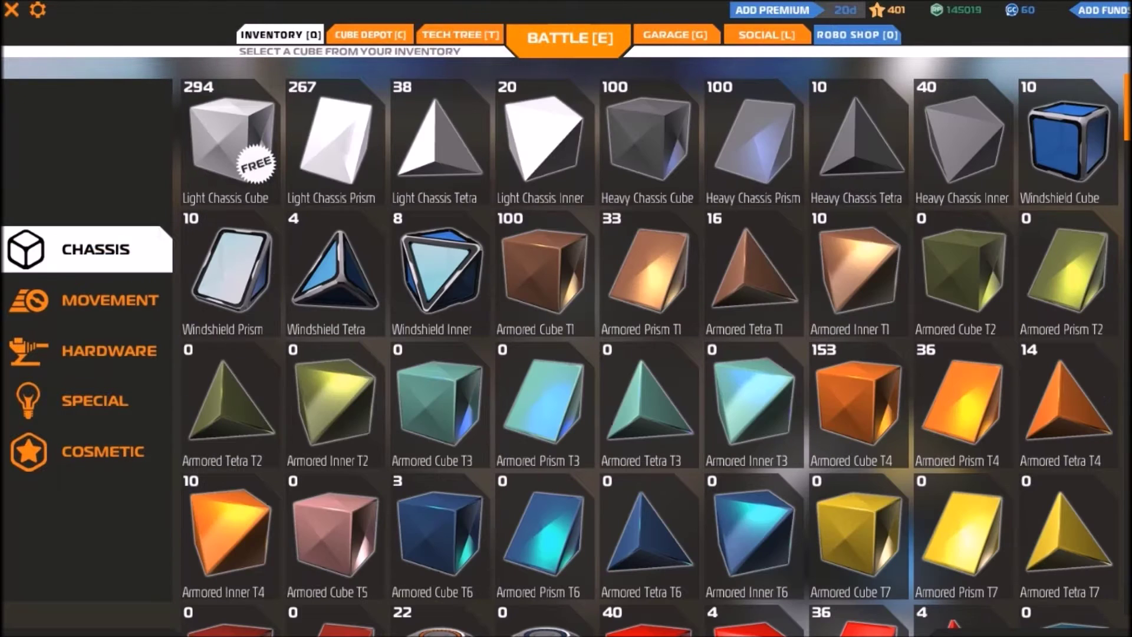
scroll(654, 345, "down", 3)
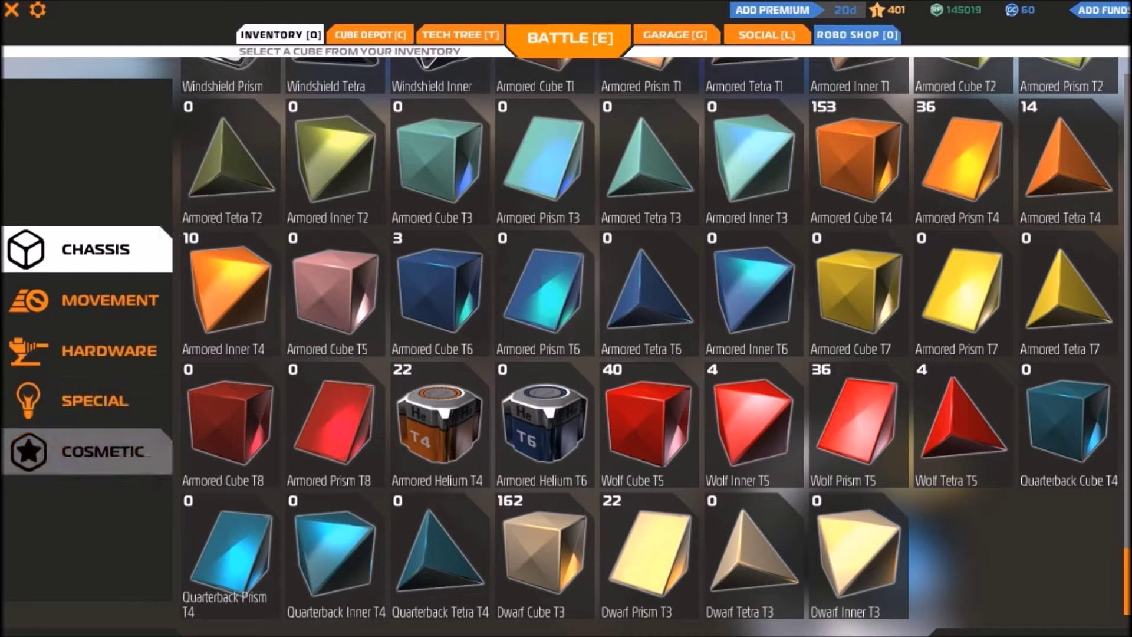
left_click(89, 451)
left_click(88, 350)
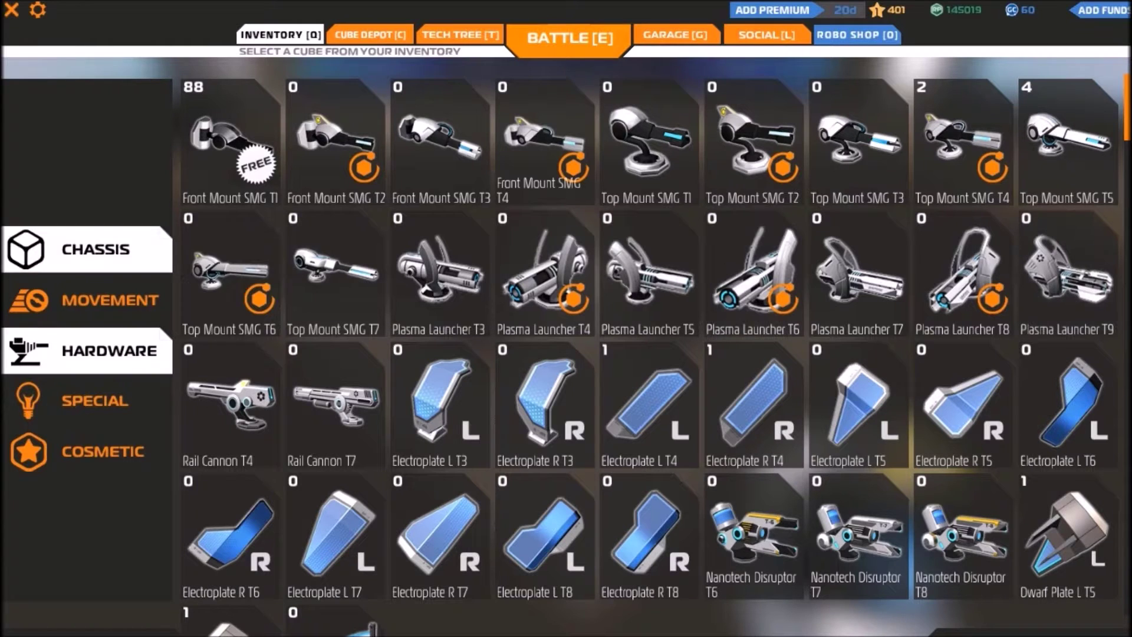
left_click(89, 250)
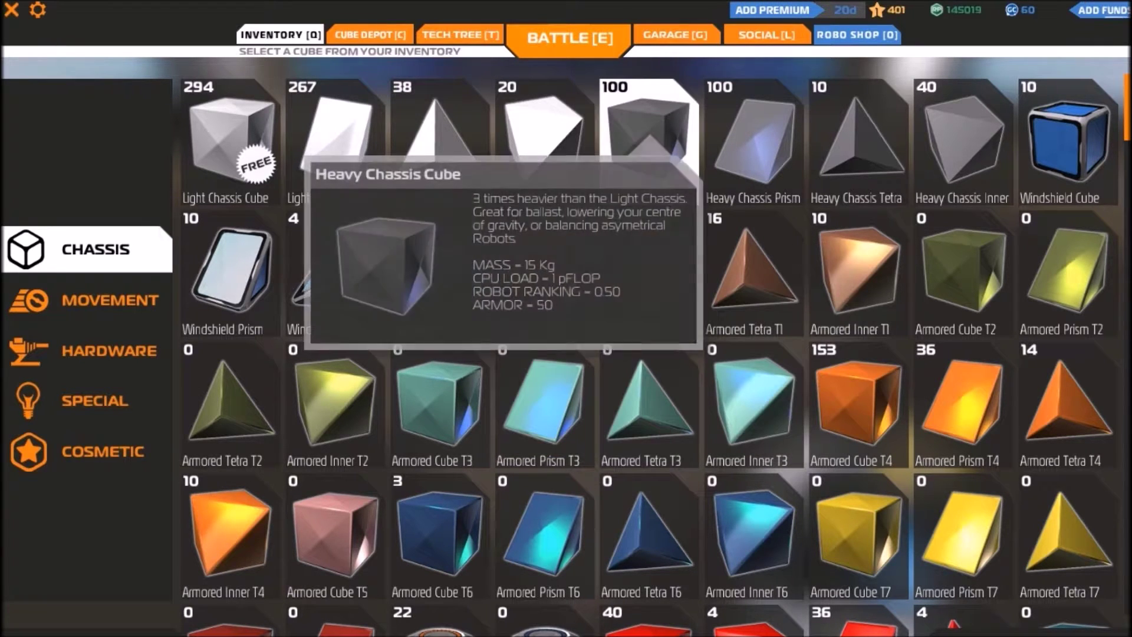
left_click(648, 141)
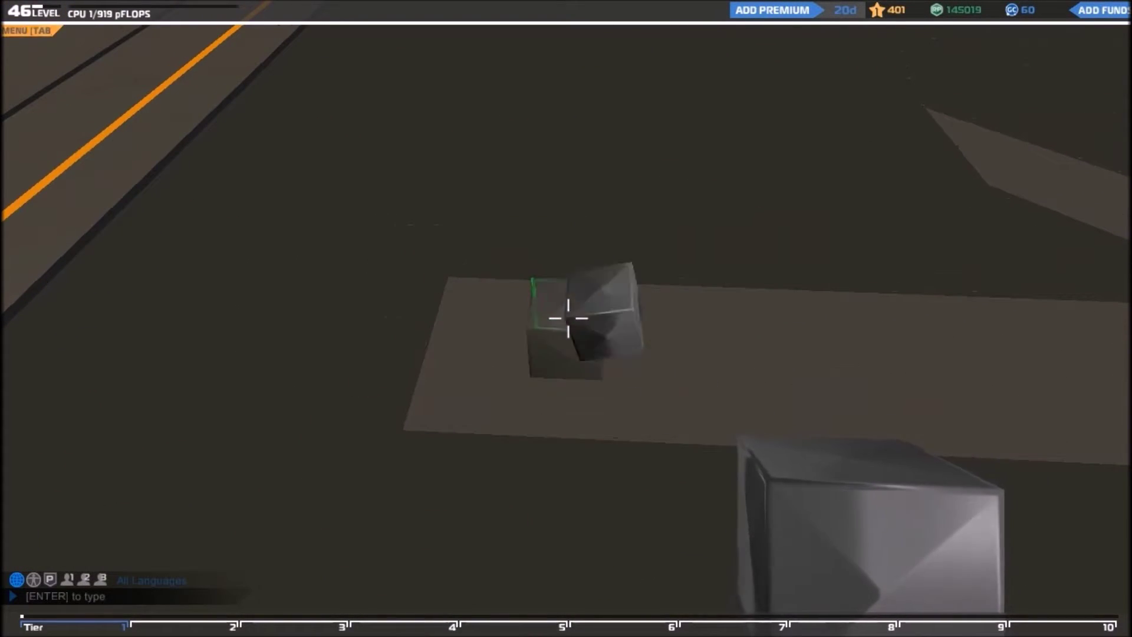
- Lay a row of heavy chassis cubes out from the pilot seat
left_click(567, 319)
left_click(568, 319)
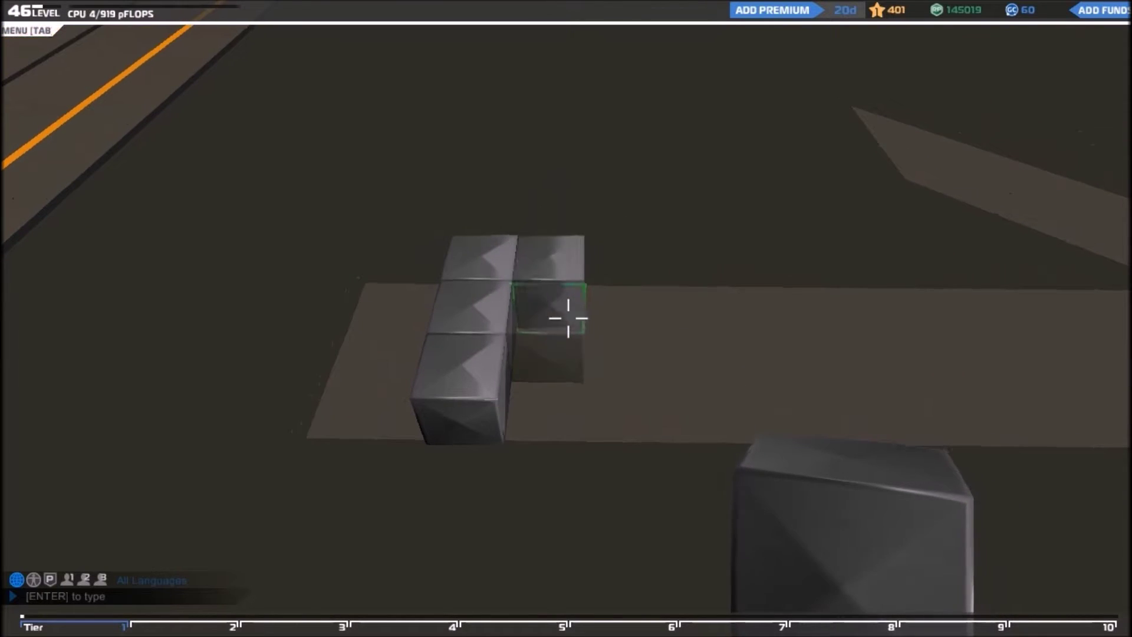
left_click(568, 318)
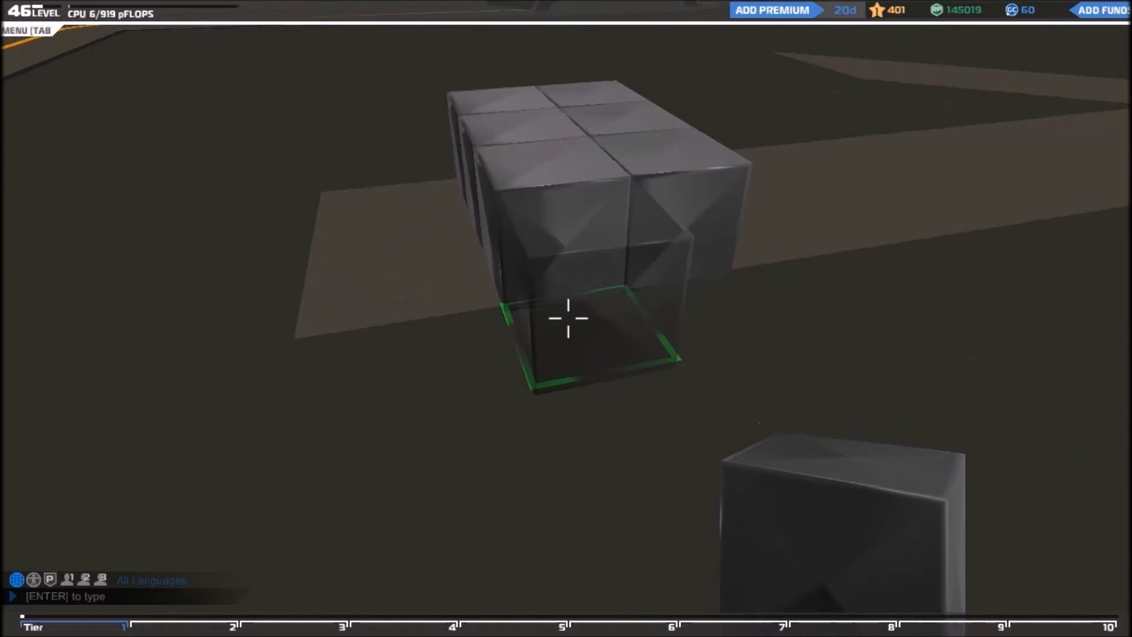
left_click(568, 319)
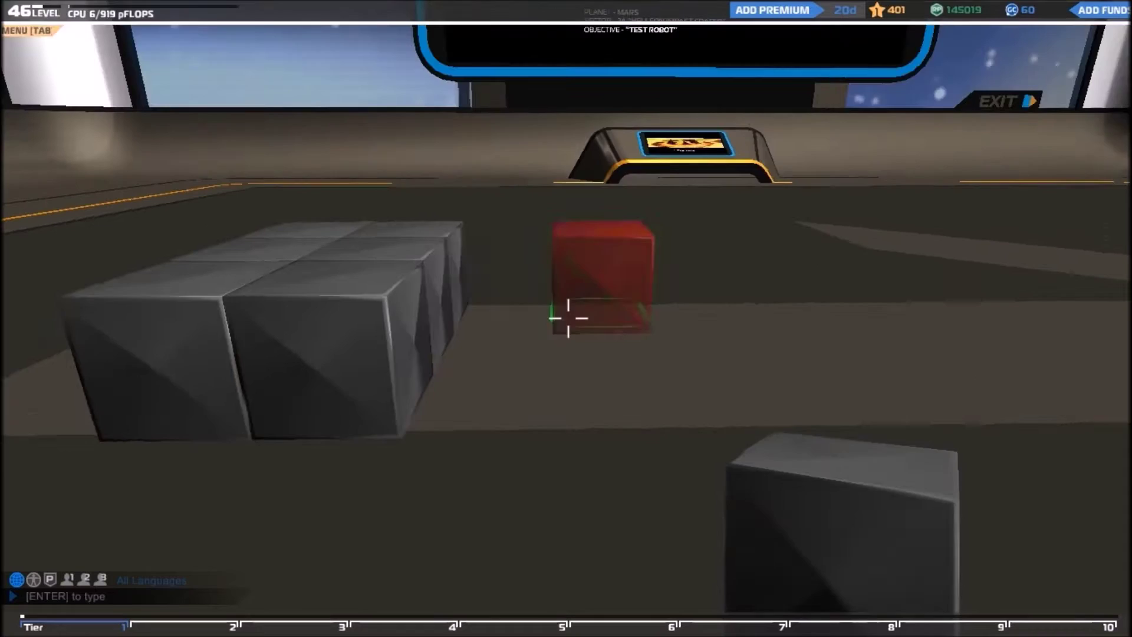
left_click(568, 318)
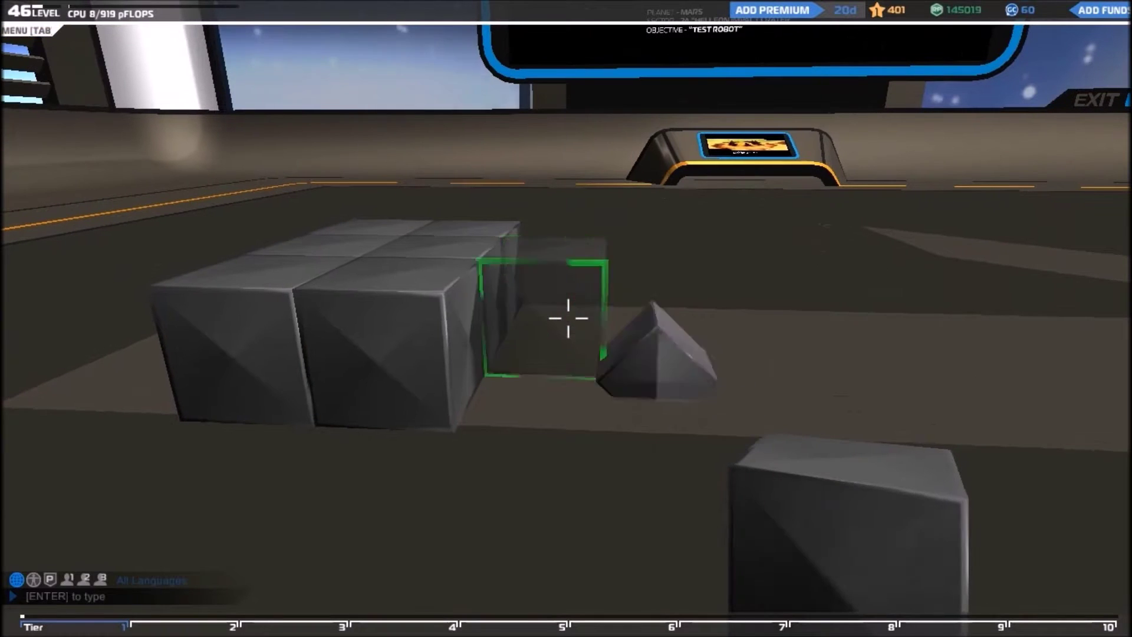
left_click(567, 319)
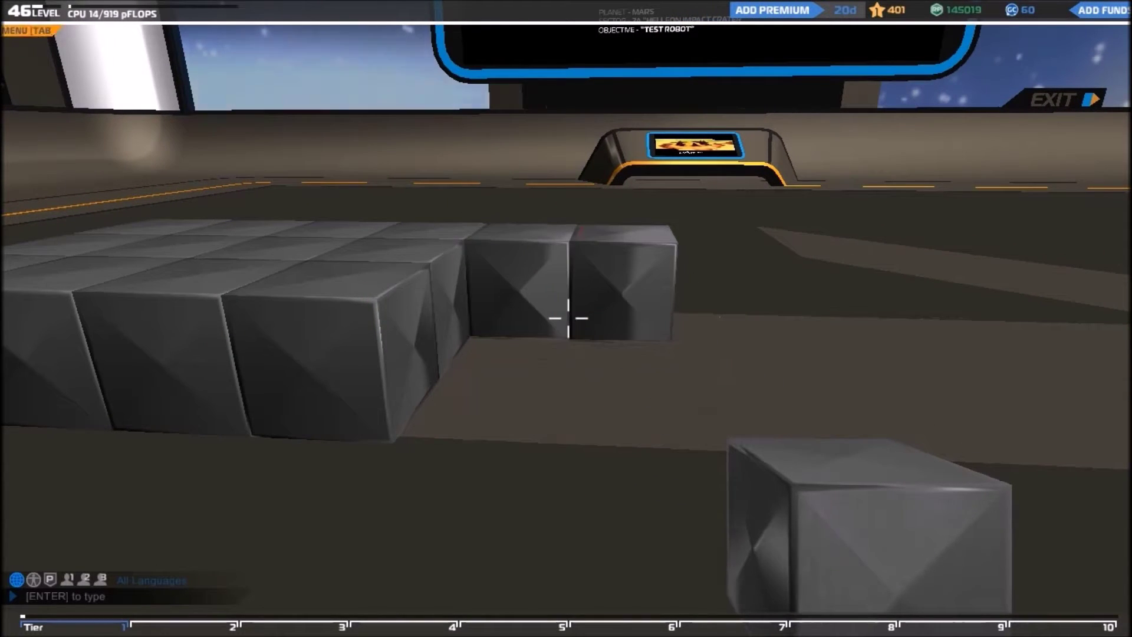
- Widen the row into a flat slab, then show the Movement parts
left_click(568, 319)
left_click(568, 319)
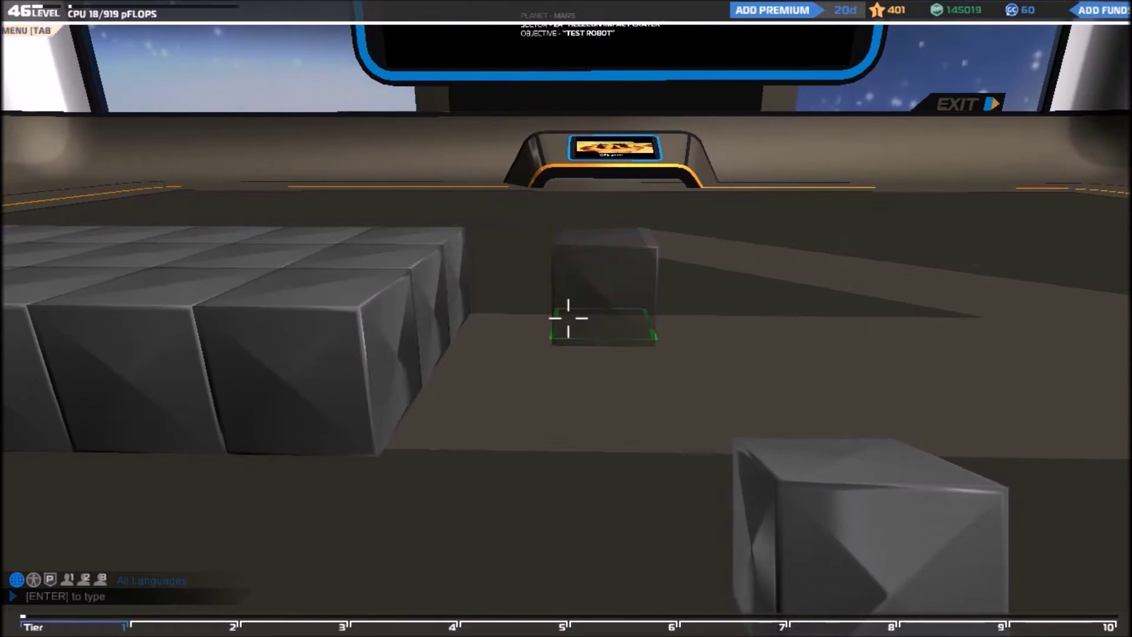
left_click(568, 319)
left_click(568, 319)
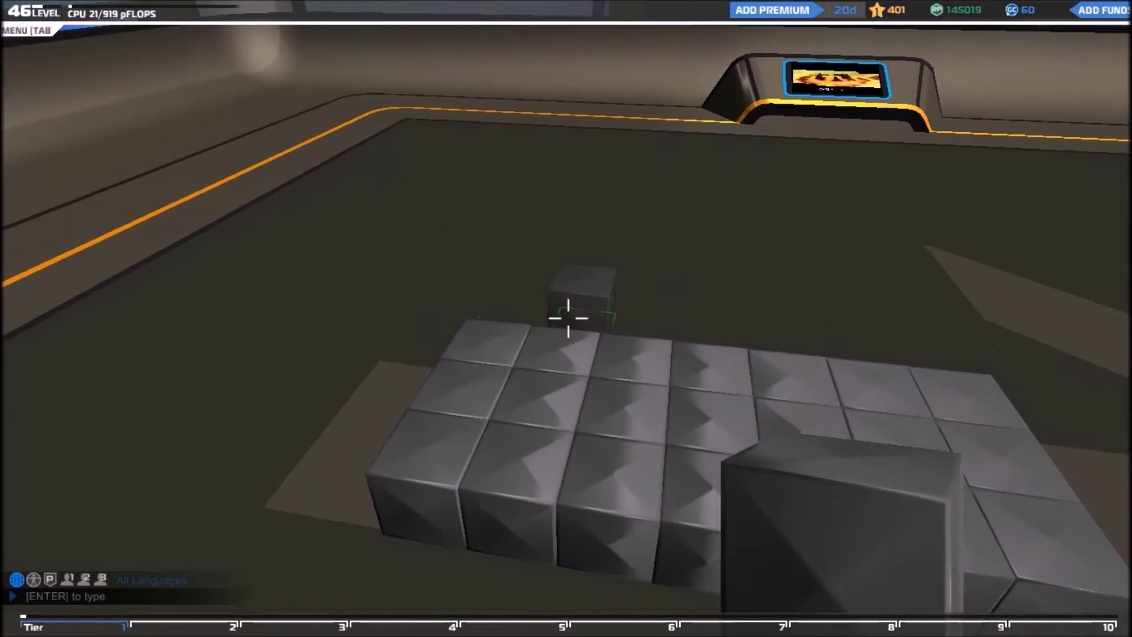
key("q")
left_click(89, 300)
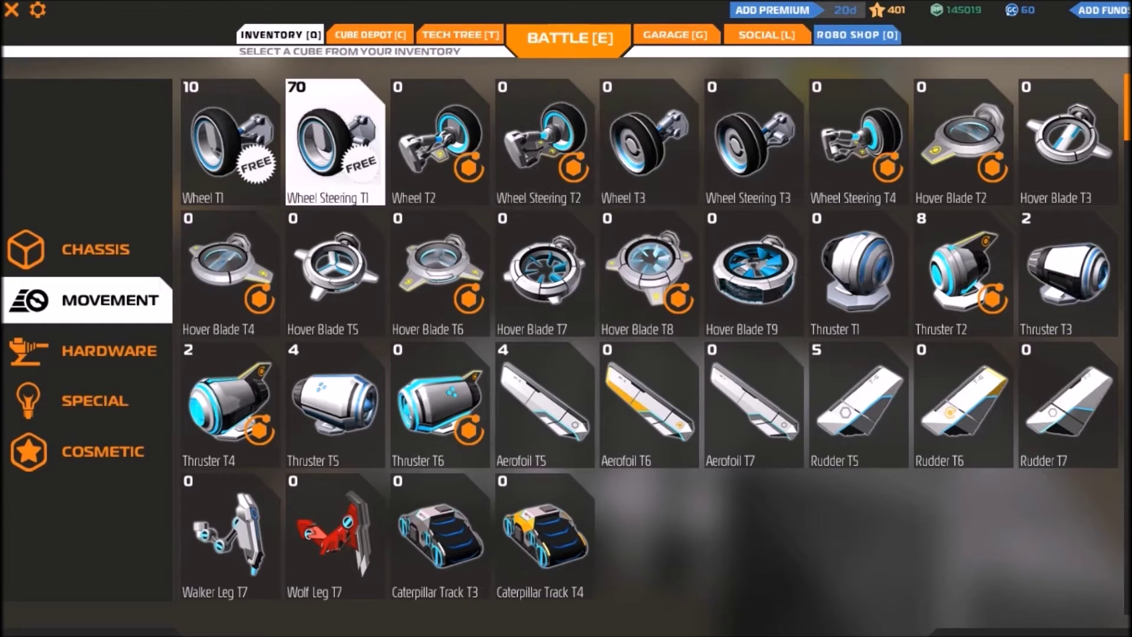
- Attach a Wheel Steering T1 and two Wheel T1 wheels to the chassis sides
left_click(334, 133)
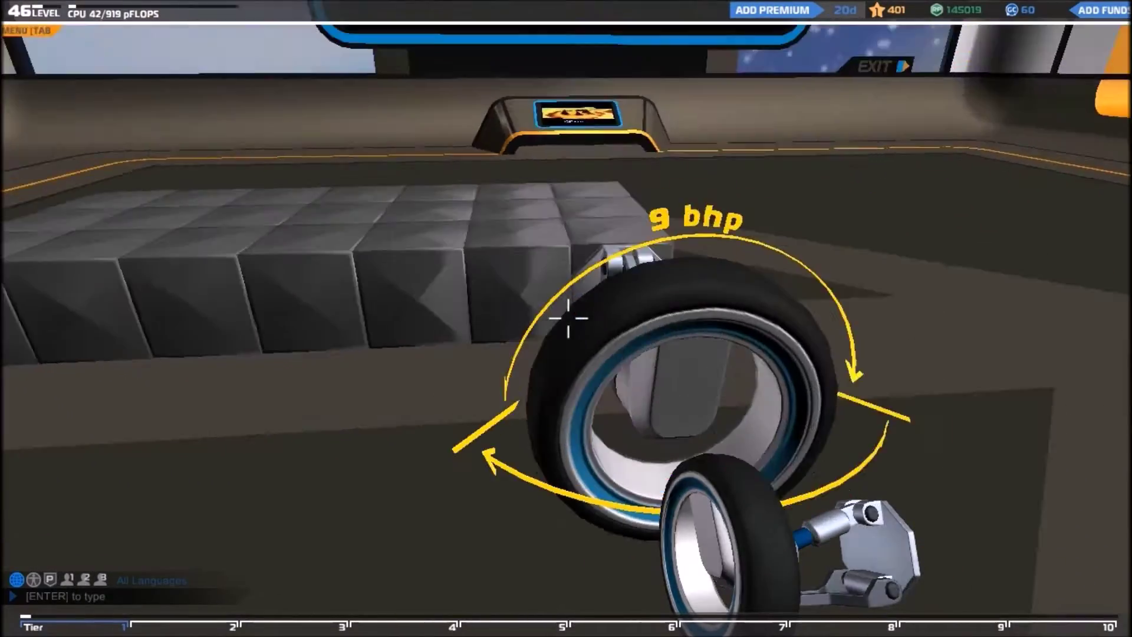
left_click(566, 317)
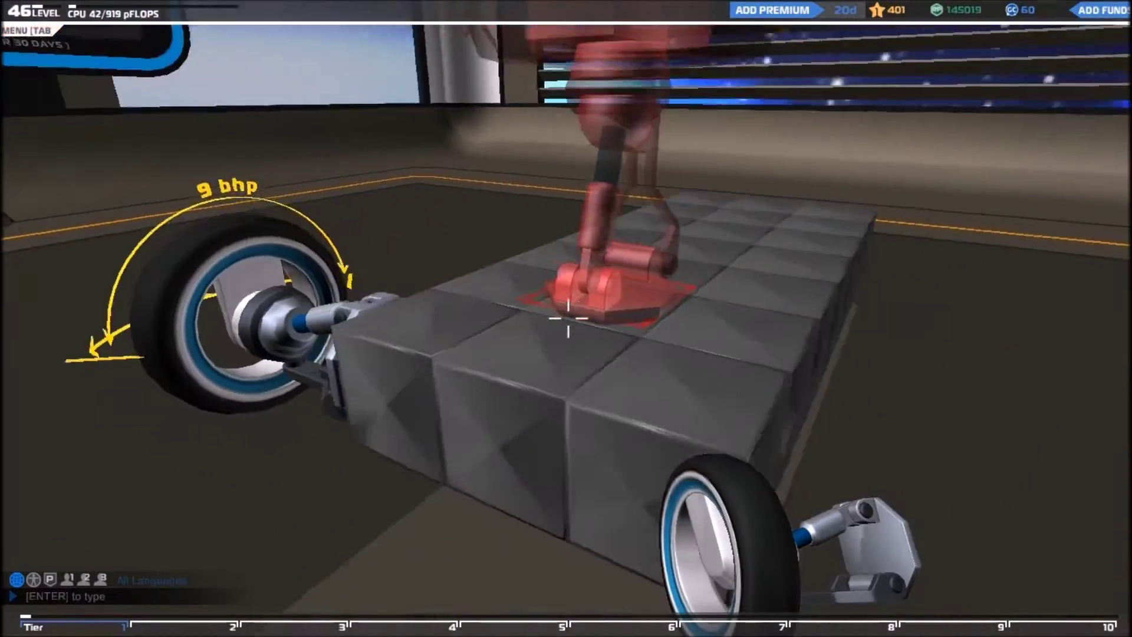
key("Tab")
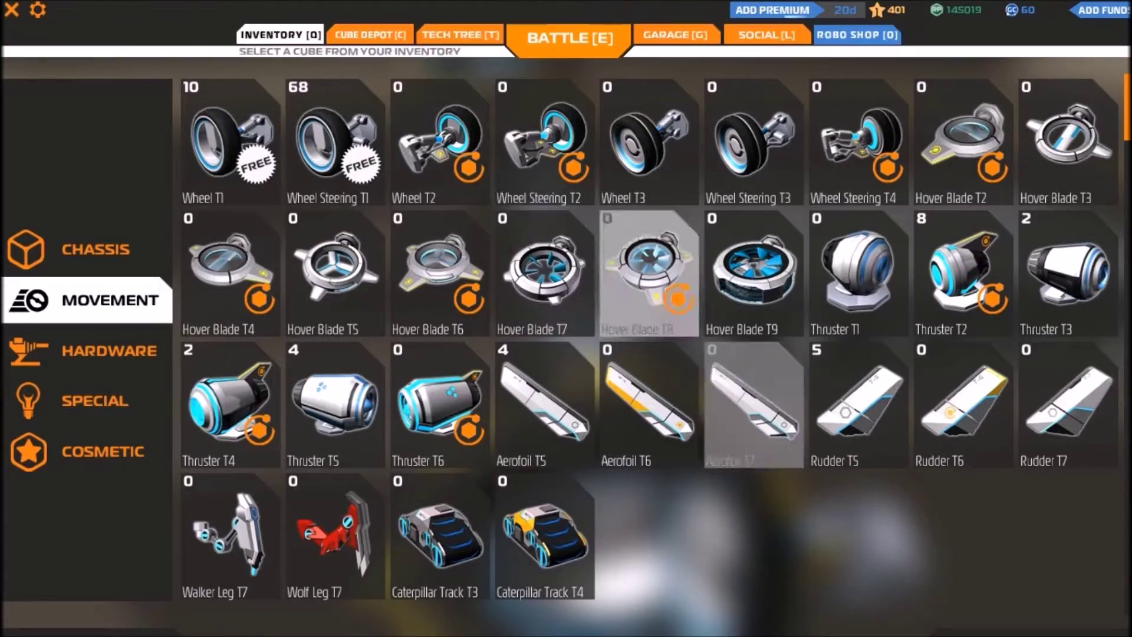
left_click(226, 124)
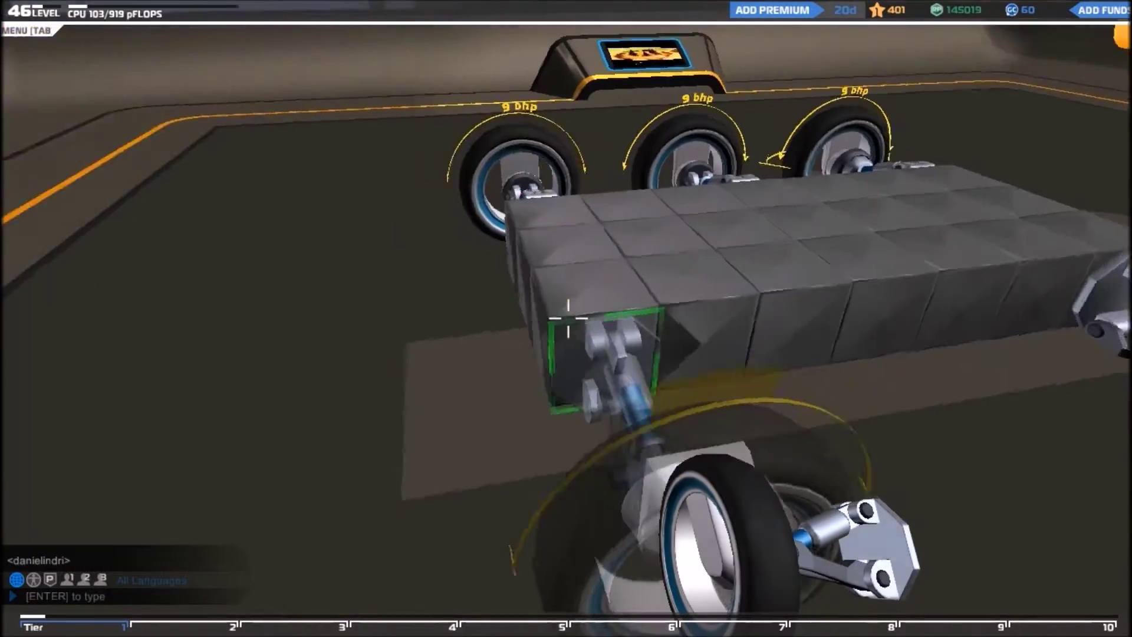
left_click(567, 319)
left_click(567, 319)
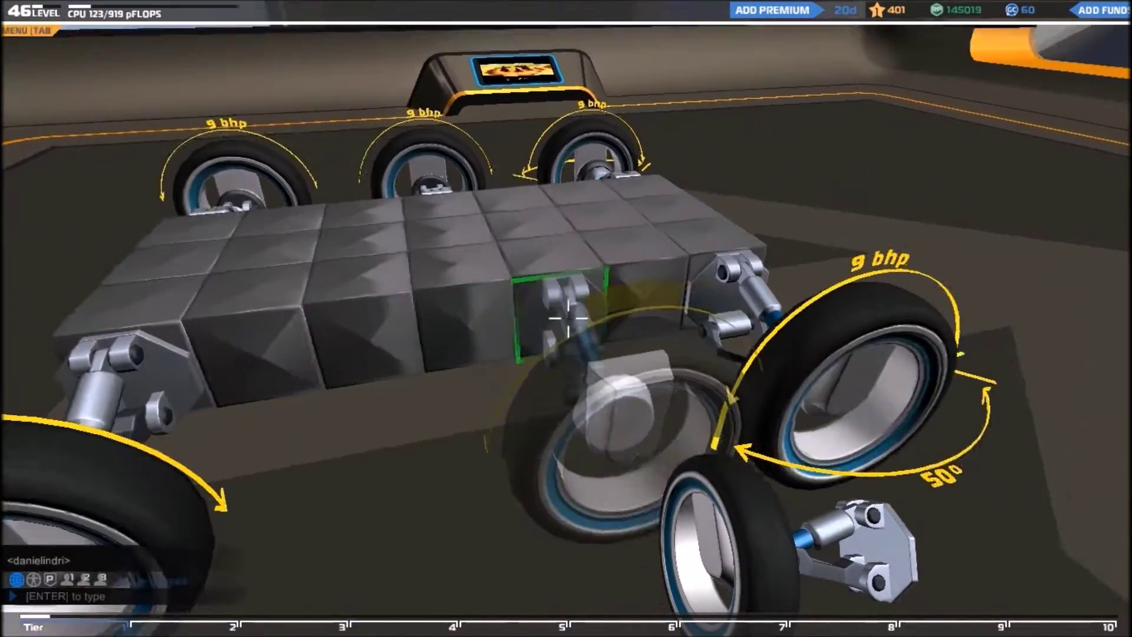
- Lengthen the chassis with six more cubes and a wedge block on the end
key("Tab")
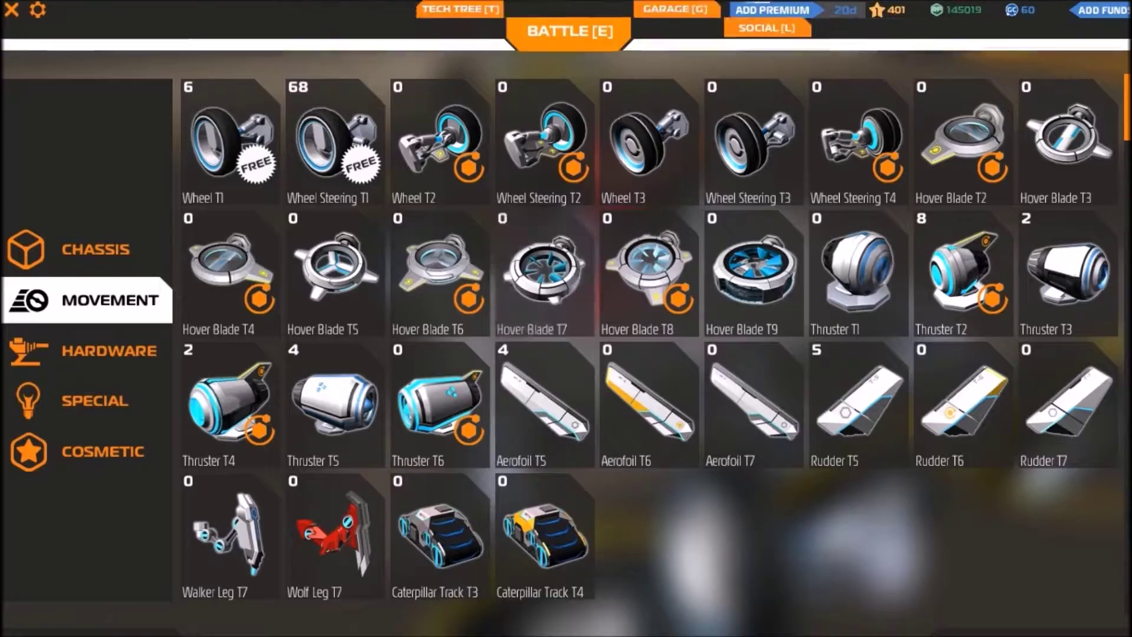
left_click(87, 249)
left_click(230, 141)
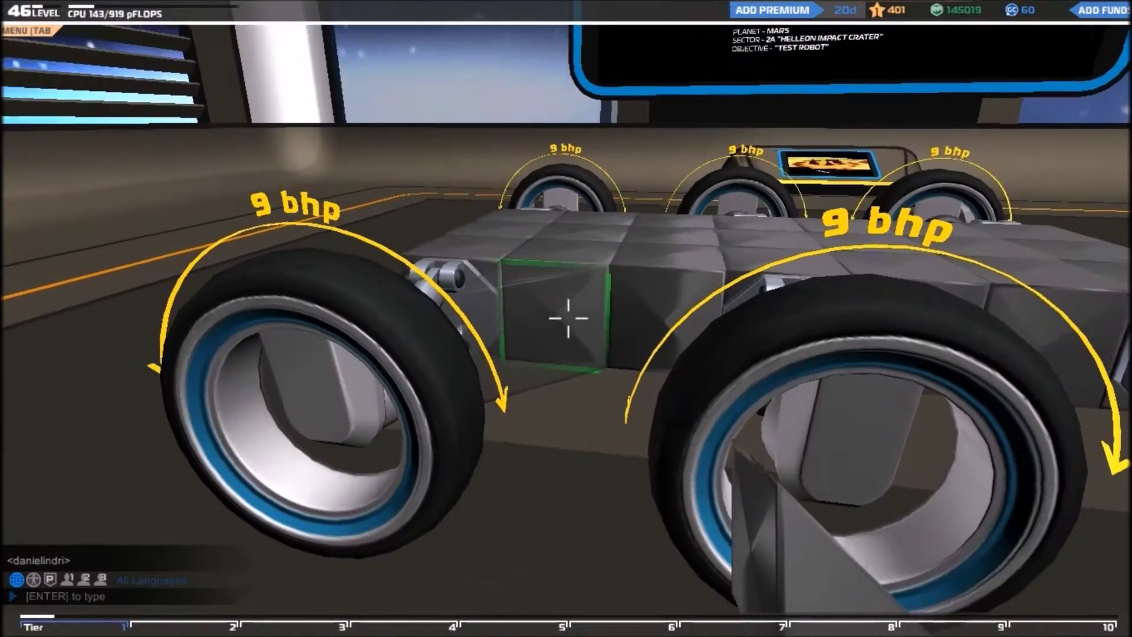
left_click(567, 318)
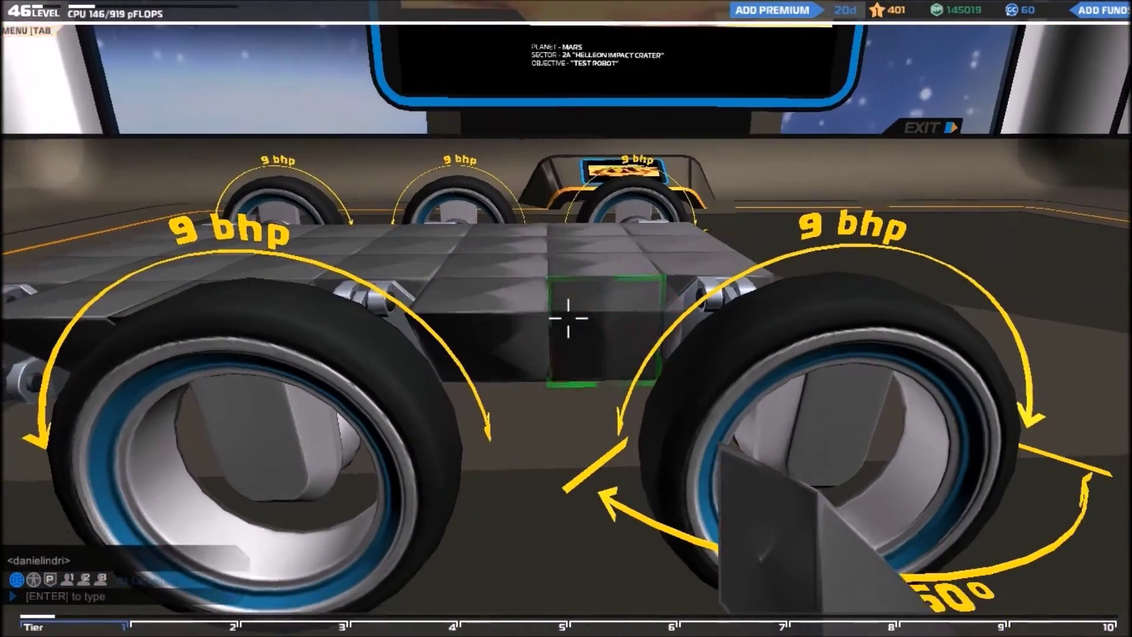
left_click(567, 318)
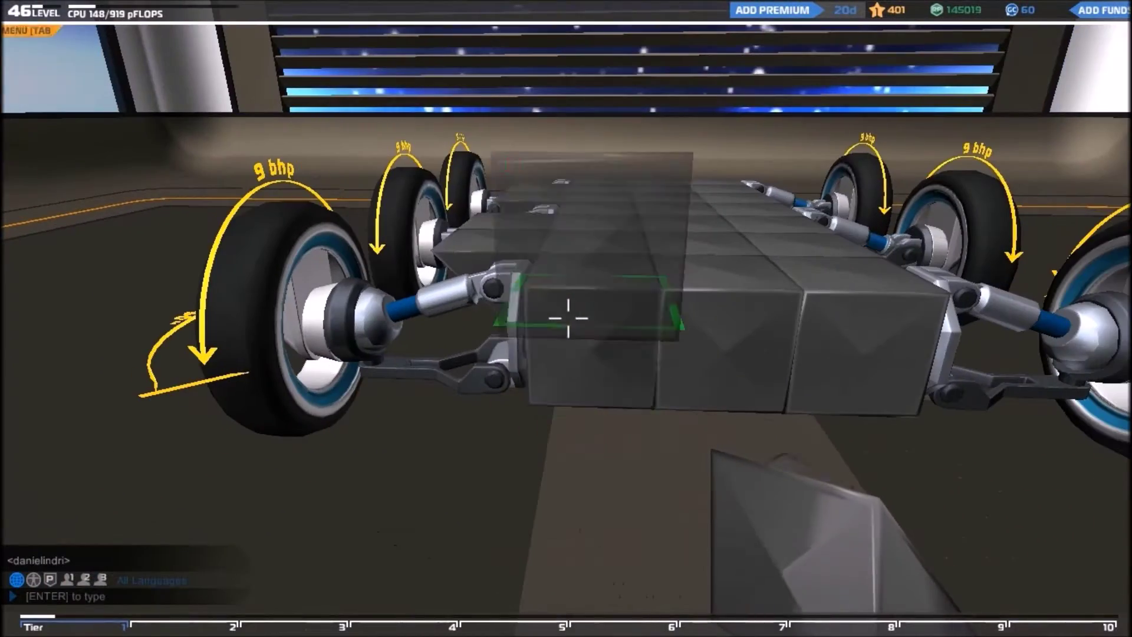
left_click(567, 318)
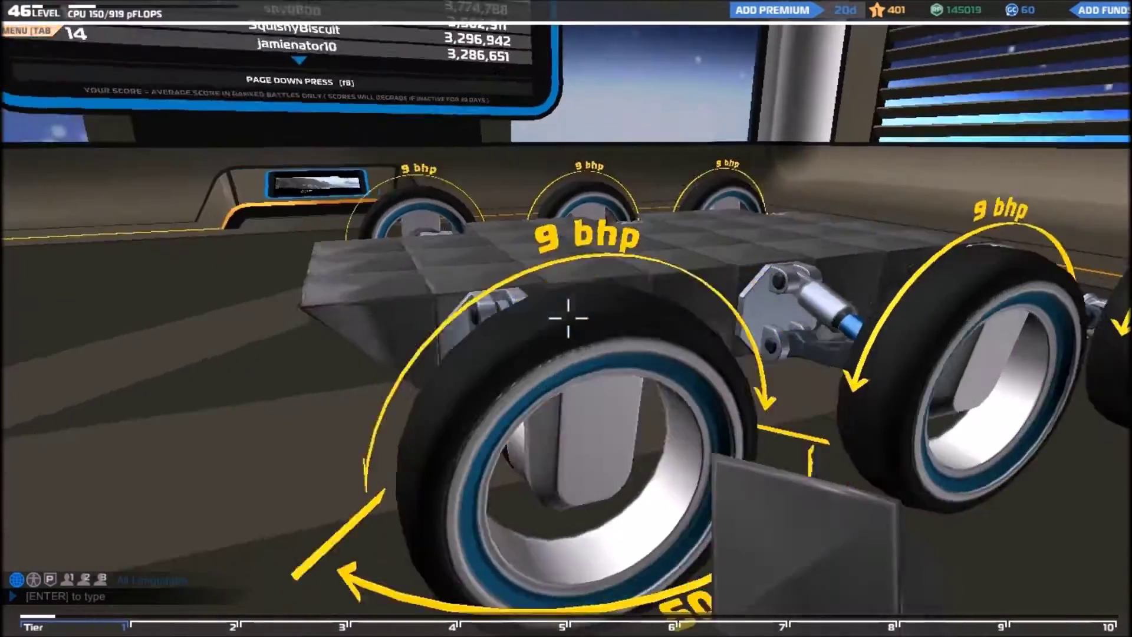
left_click(566, 319)
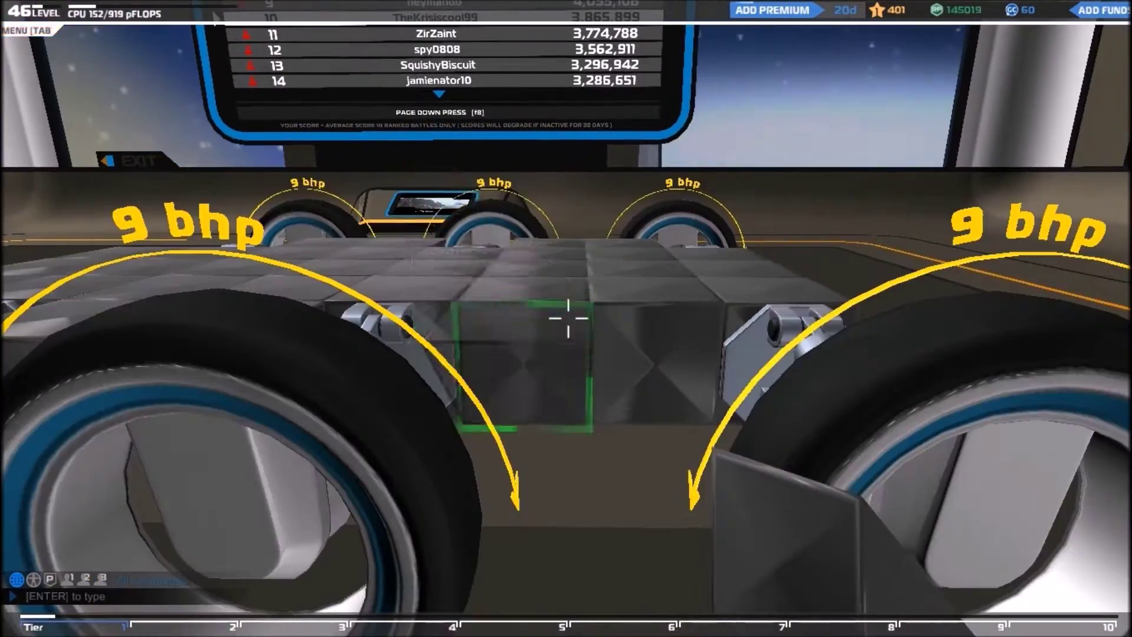
left_click(567, 318)
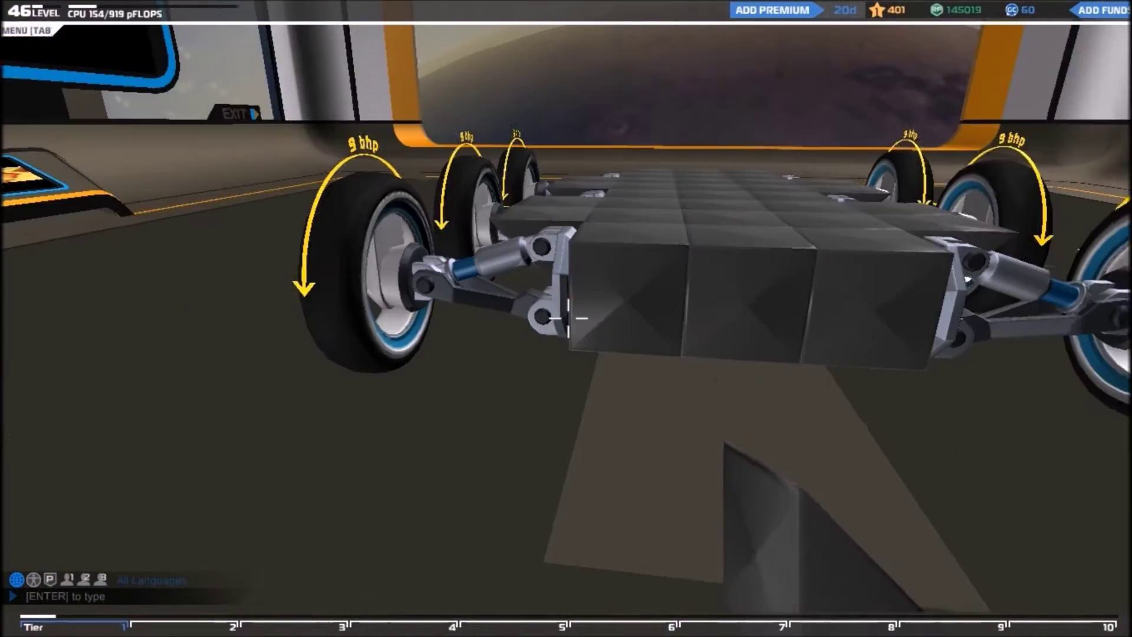
left_click(567, 319)
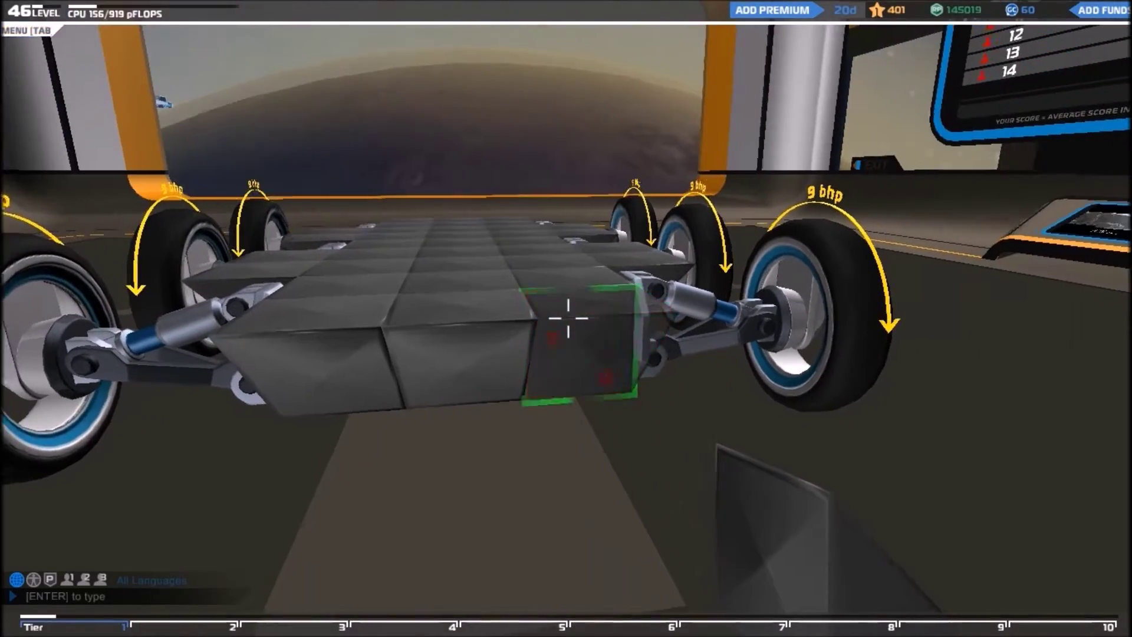
left_click(566, 319)
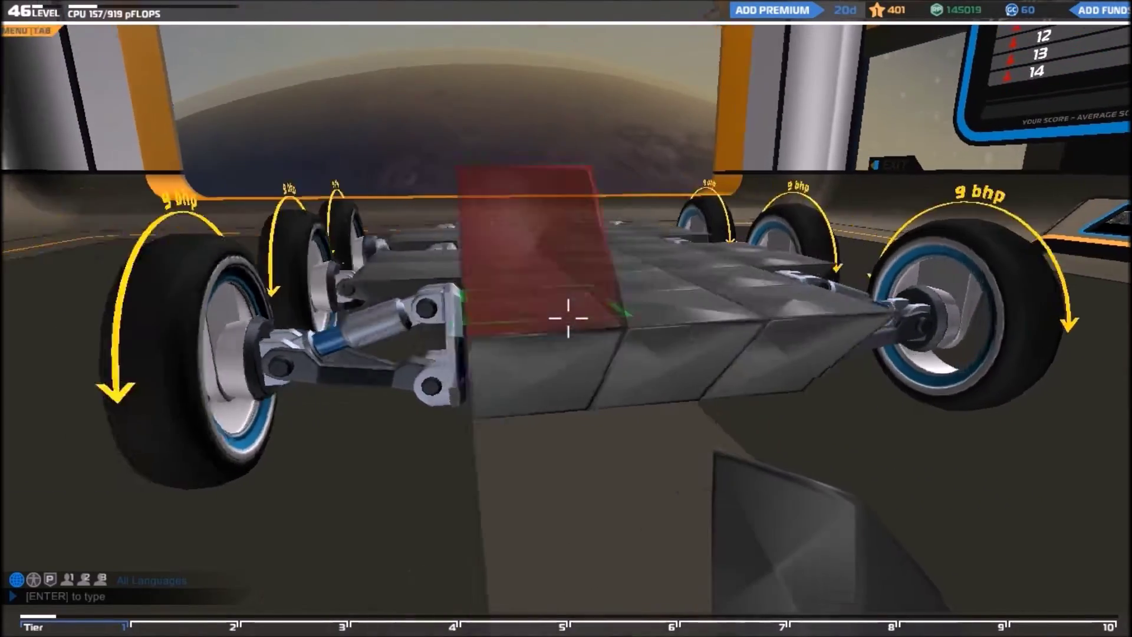
key("a")
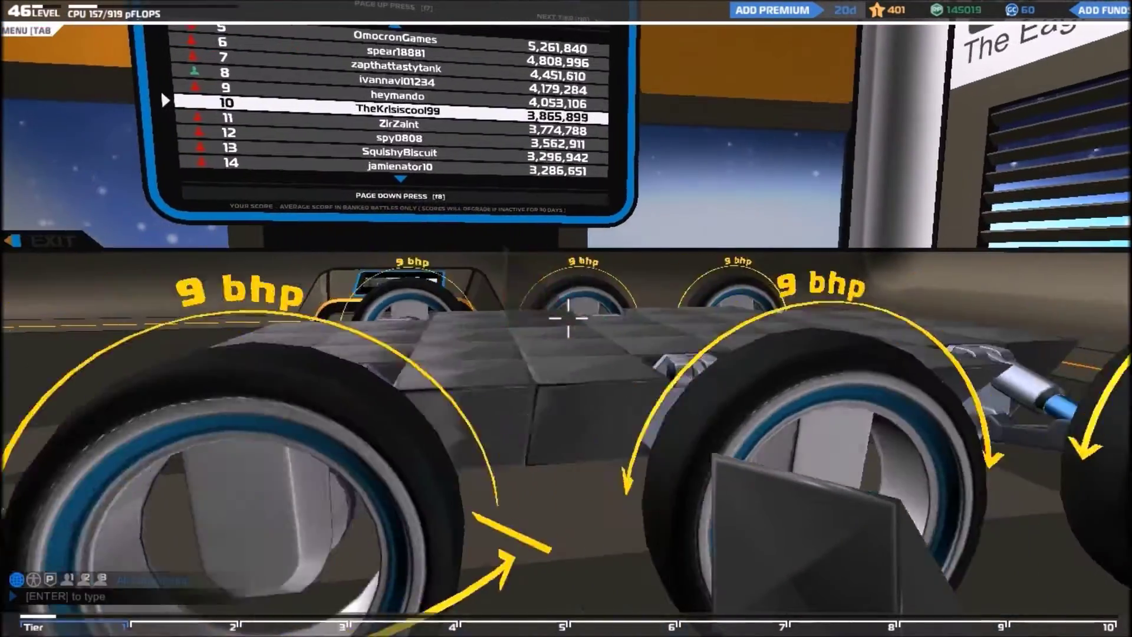
- Pick Heavy Chassis Tetra and pull back to survey the whole chassis
key("q")
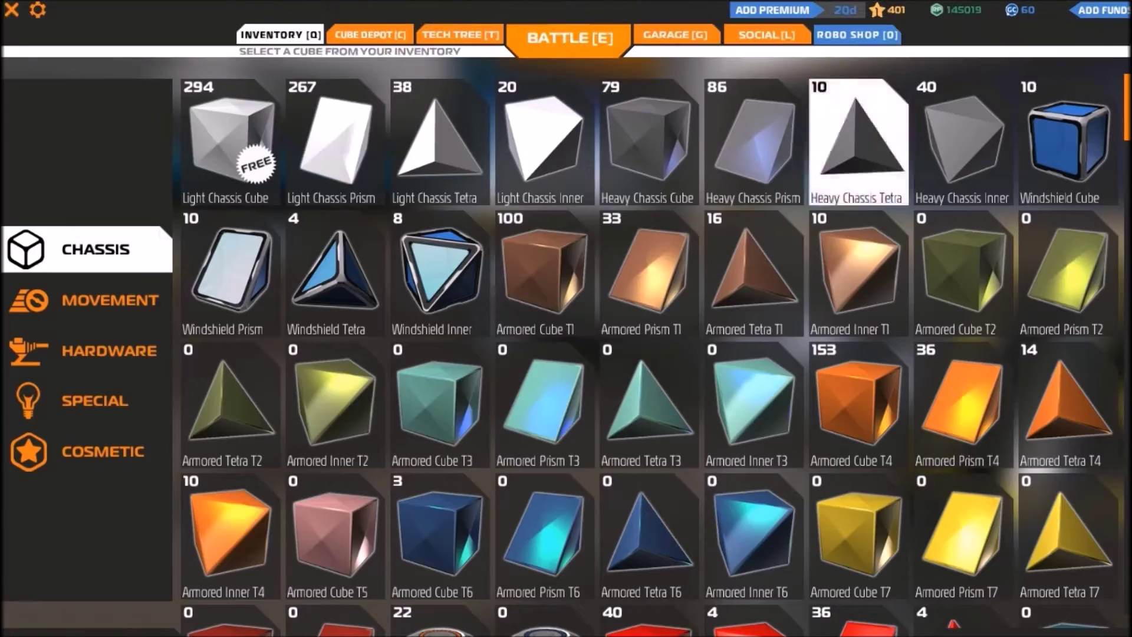
key("q")
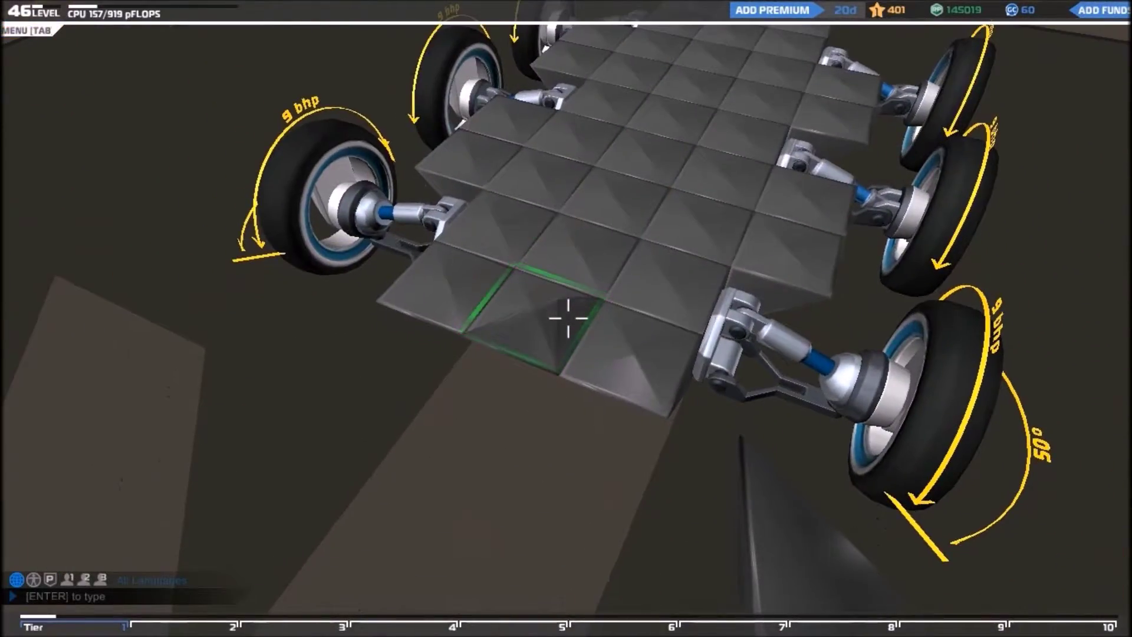
key("q")
key("q")
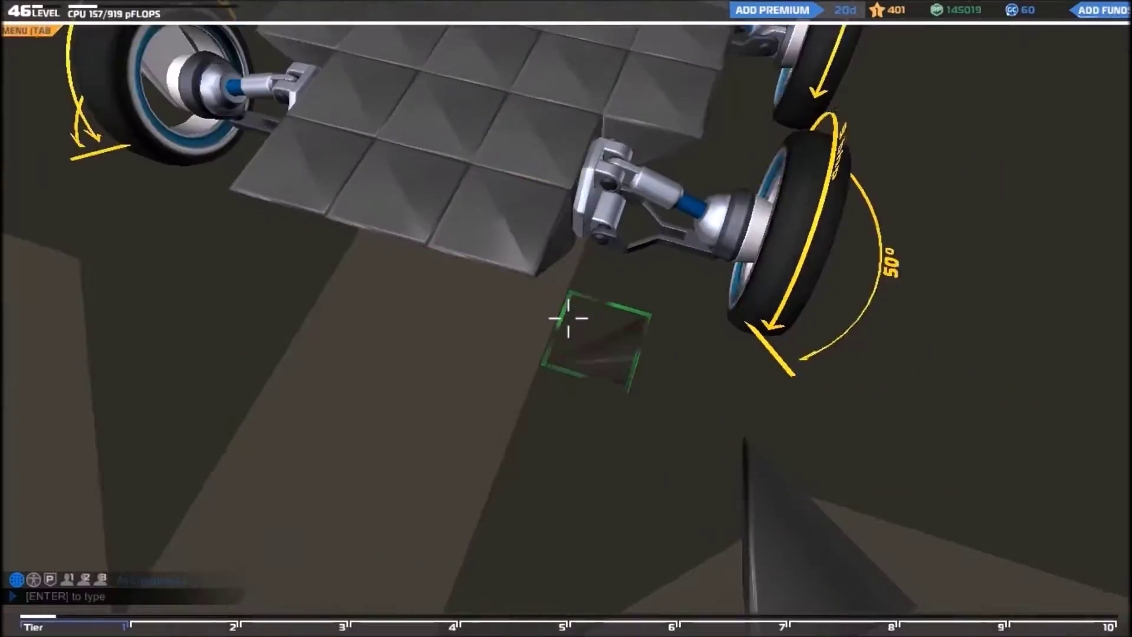
key("s")
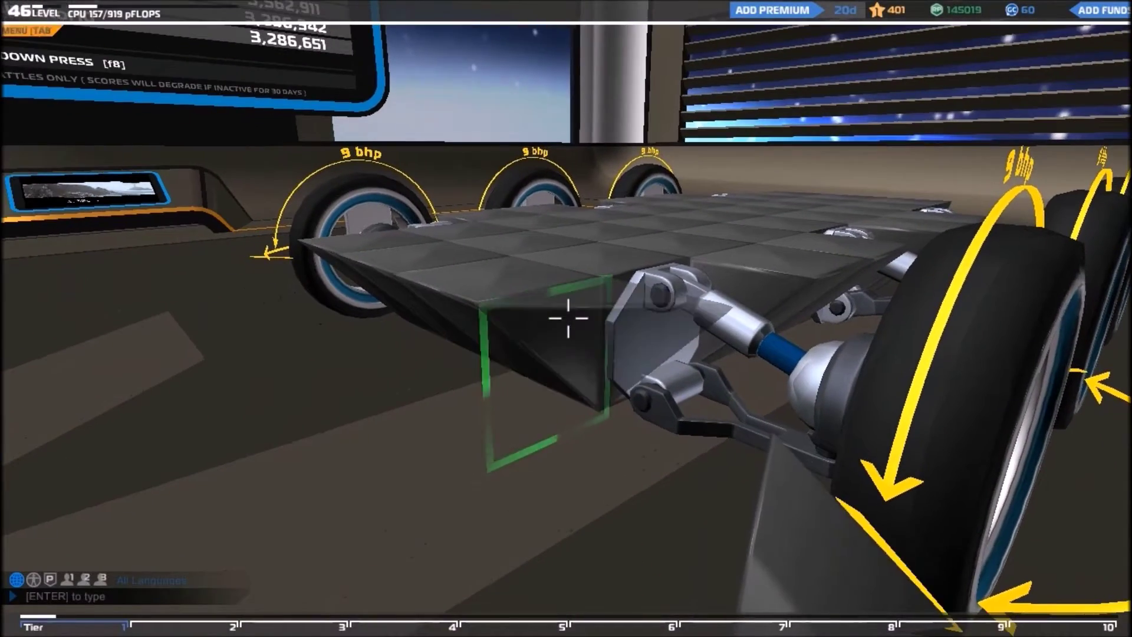
key("d")
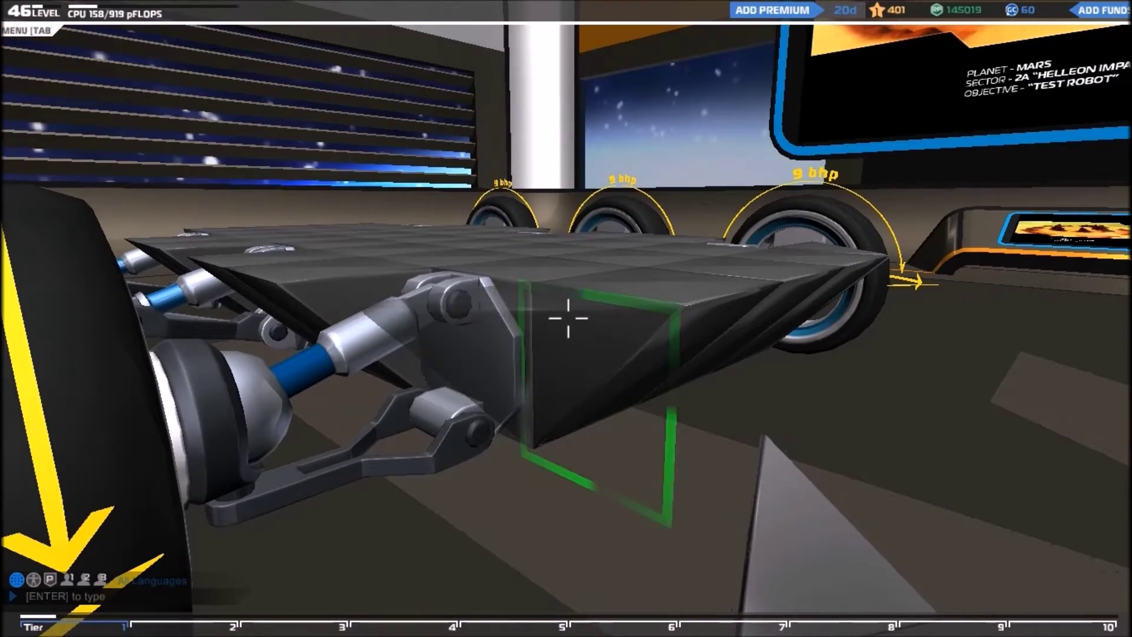
key("a")
- Work around and above the chassis, lining its edges with sloped tetra wedges
key("Tab")
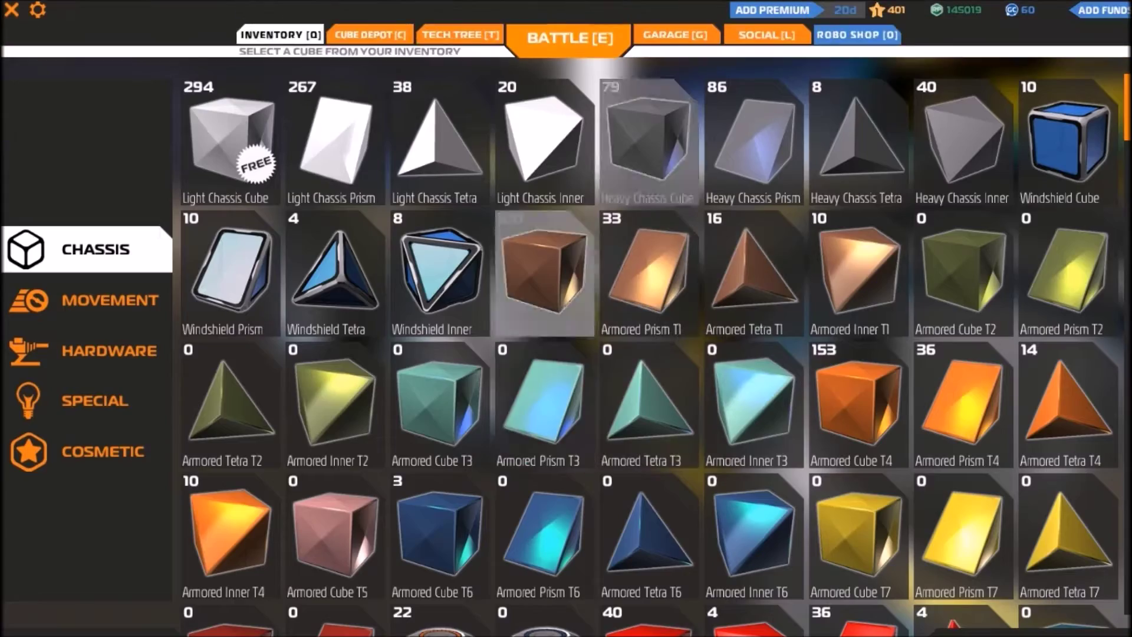
key("Tab")
key("a")
key("d")
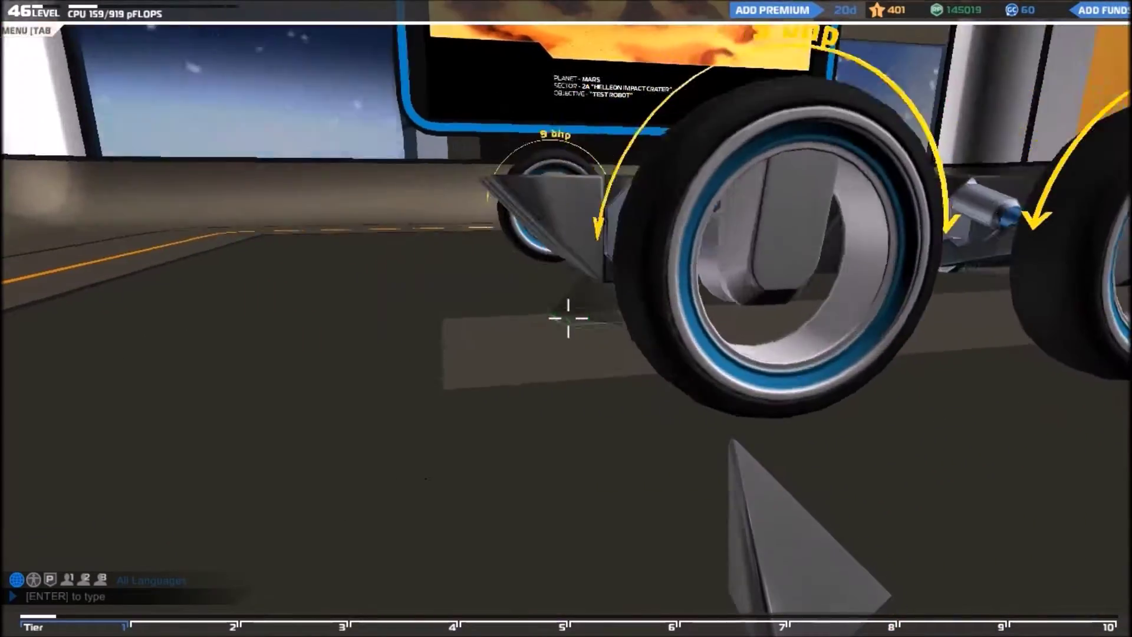
key("a")
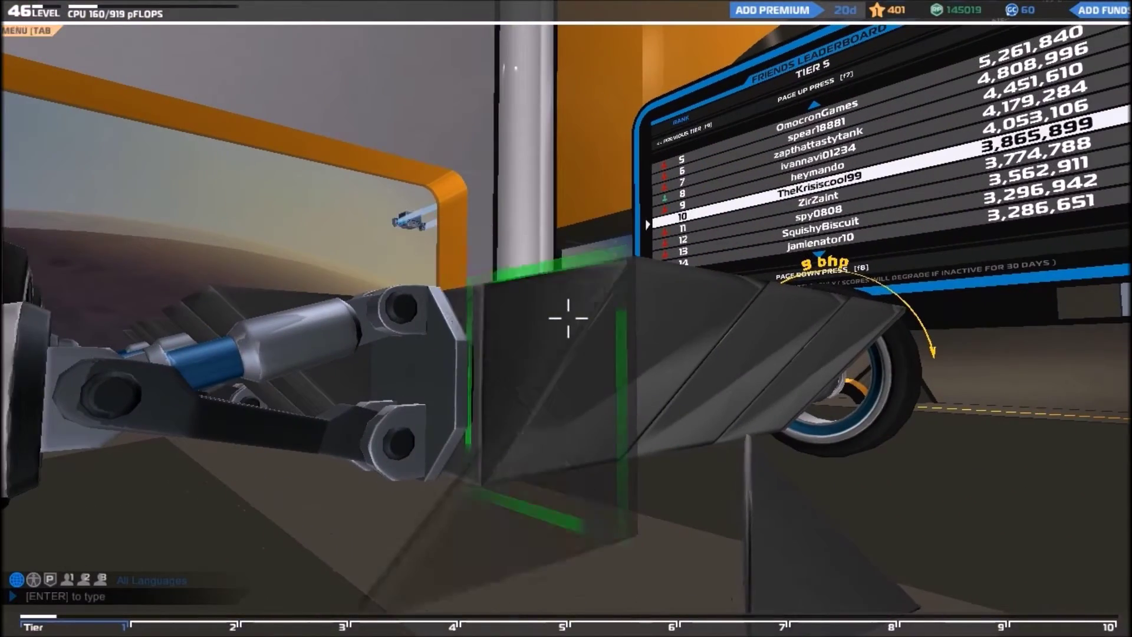
key("s")
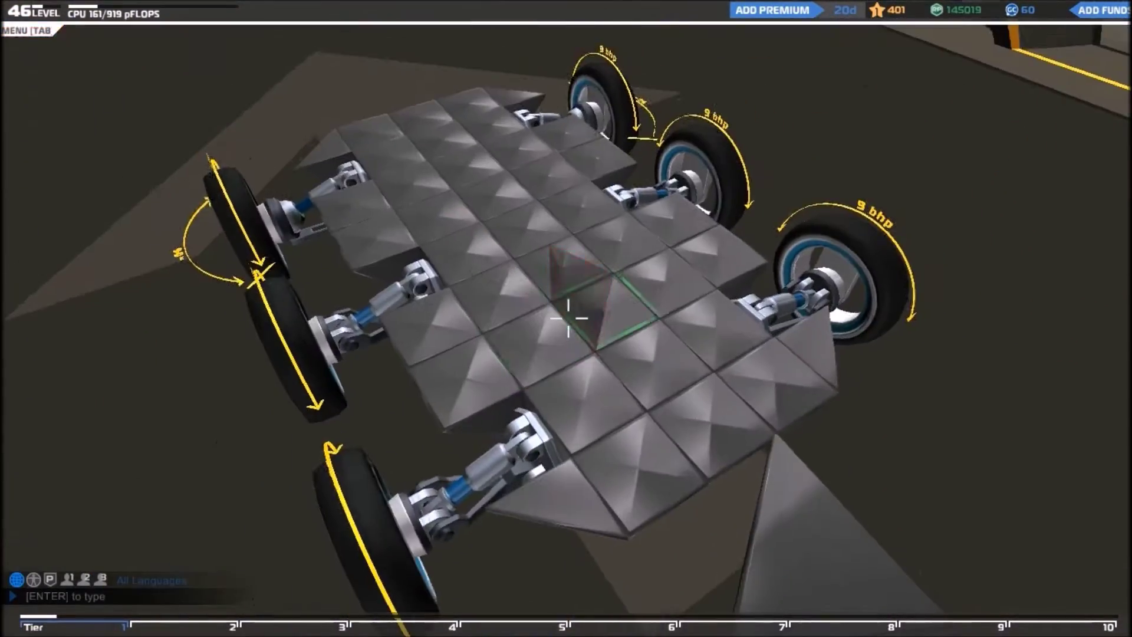
key("d")
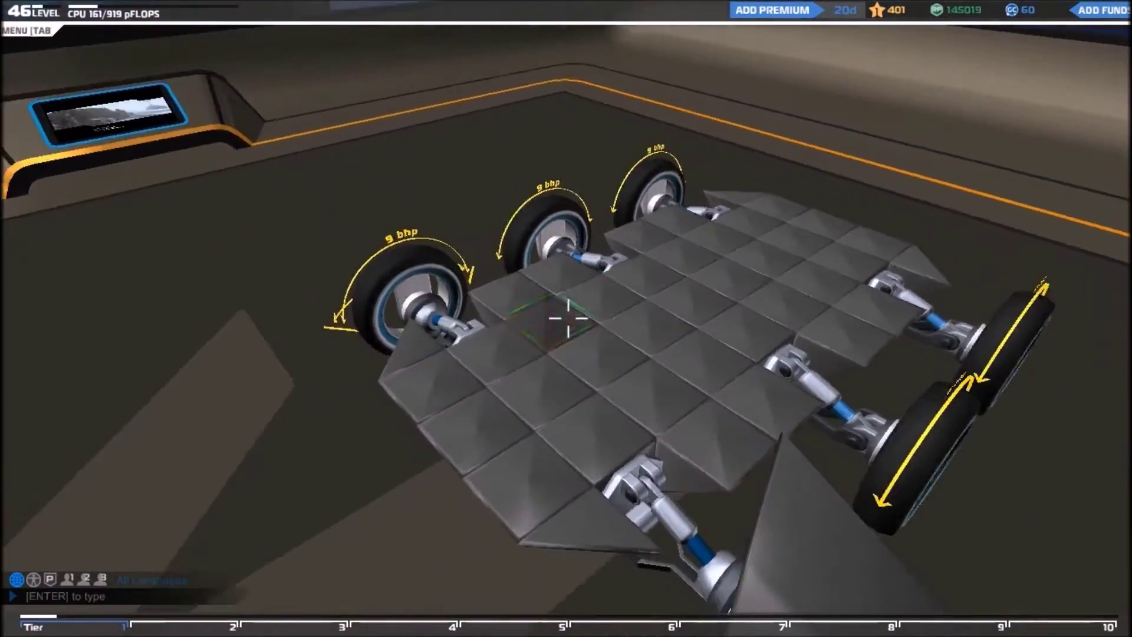
key("Tab")
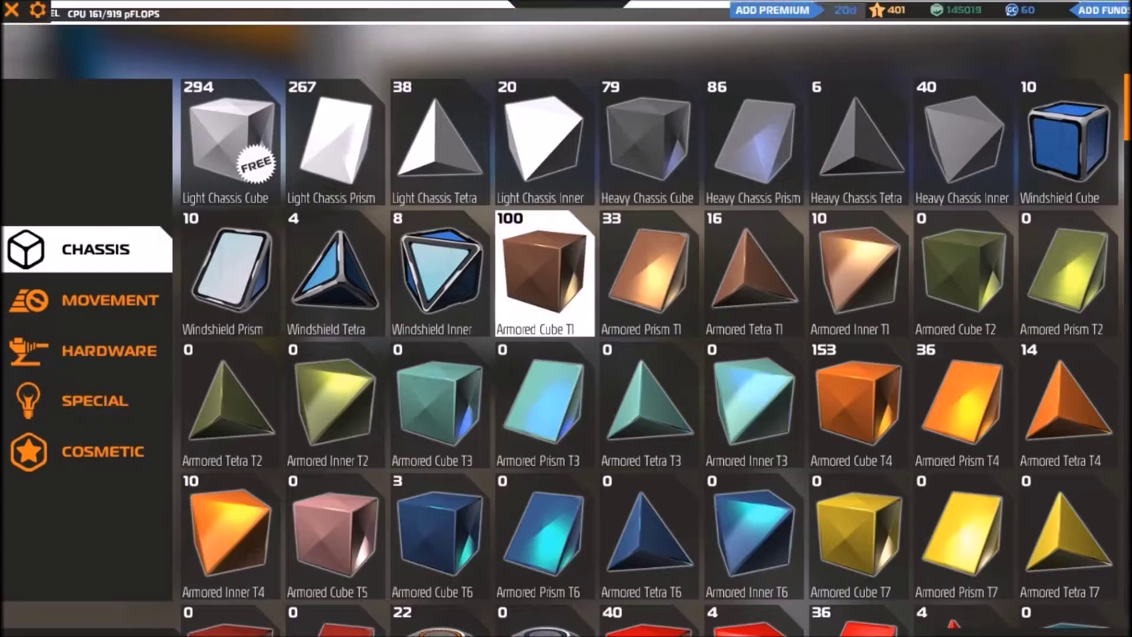
- Pick the Pilot Seat from Special parts and place it at the chassis centre
left_click(89, 300)
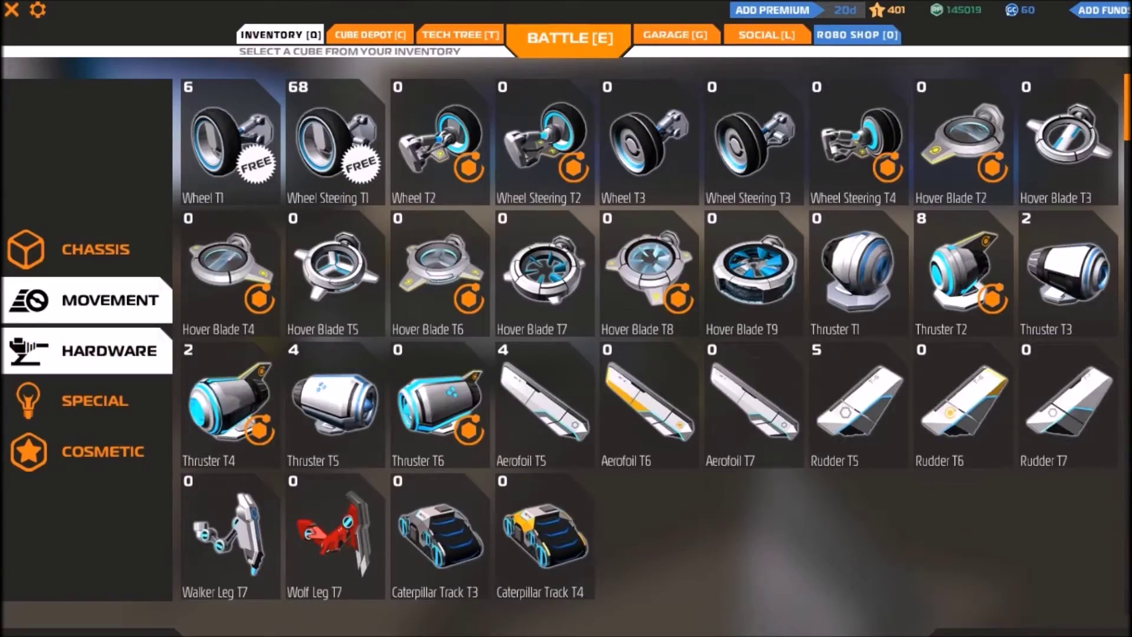
left_click(89, 350)
left_click(89, 400)
left_click(230, 141)
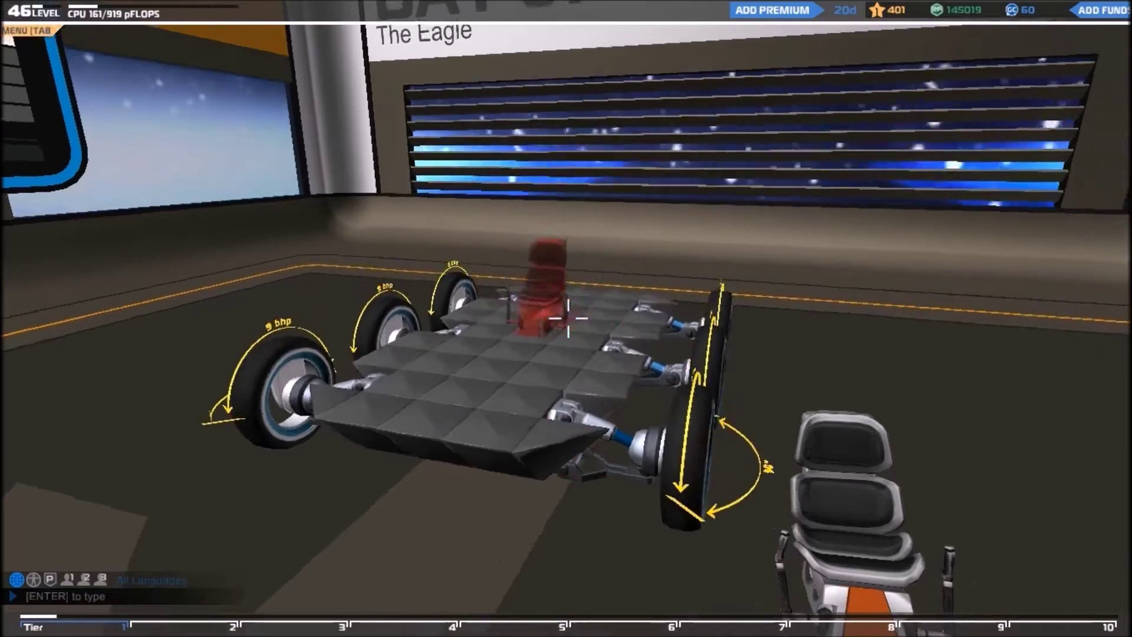
key("w")
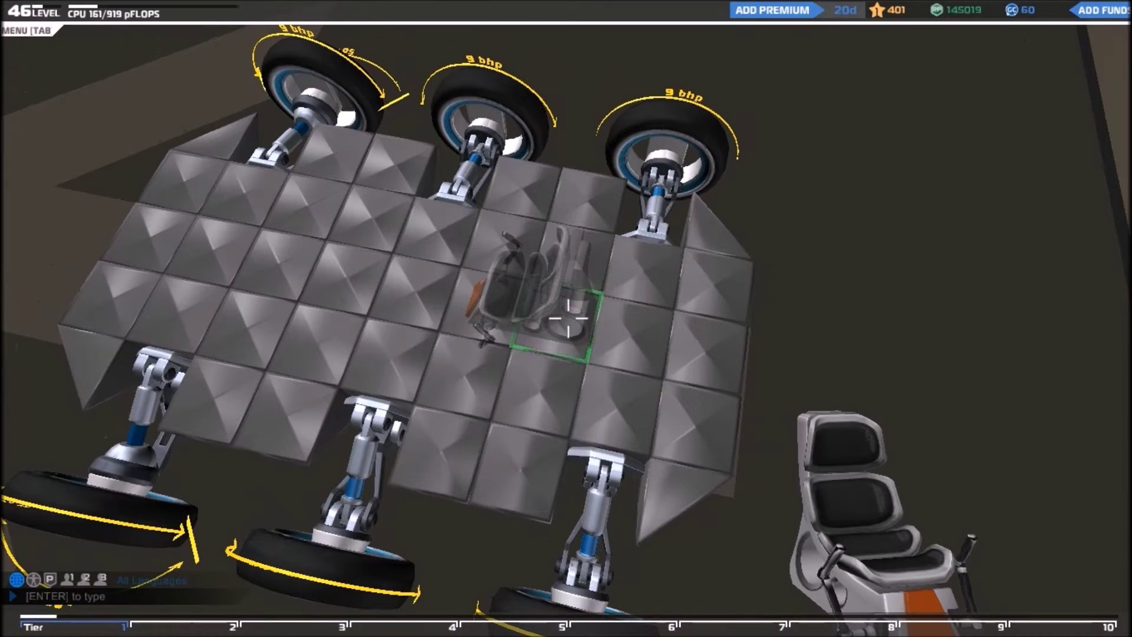
left_click(566, 319)
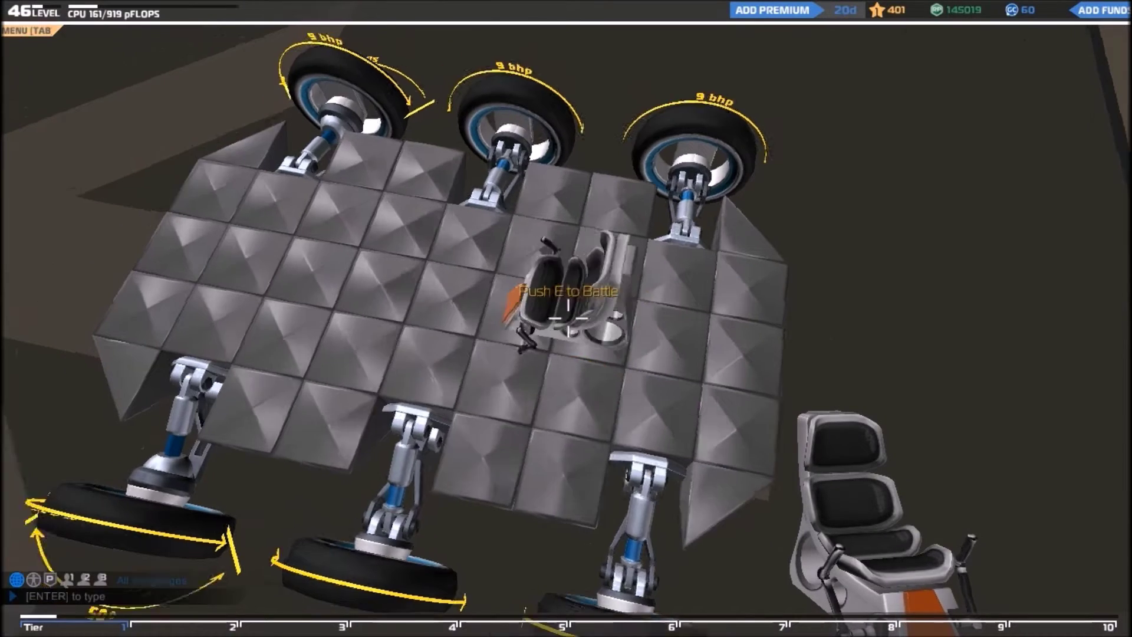
key("q")
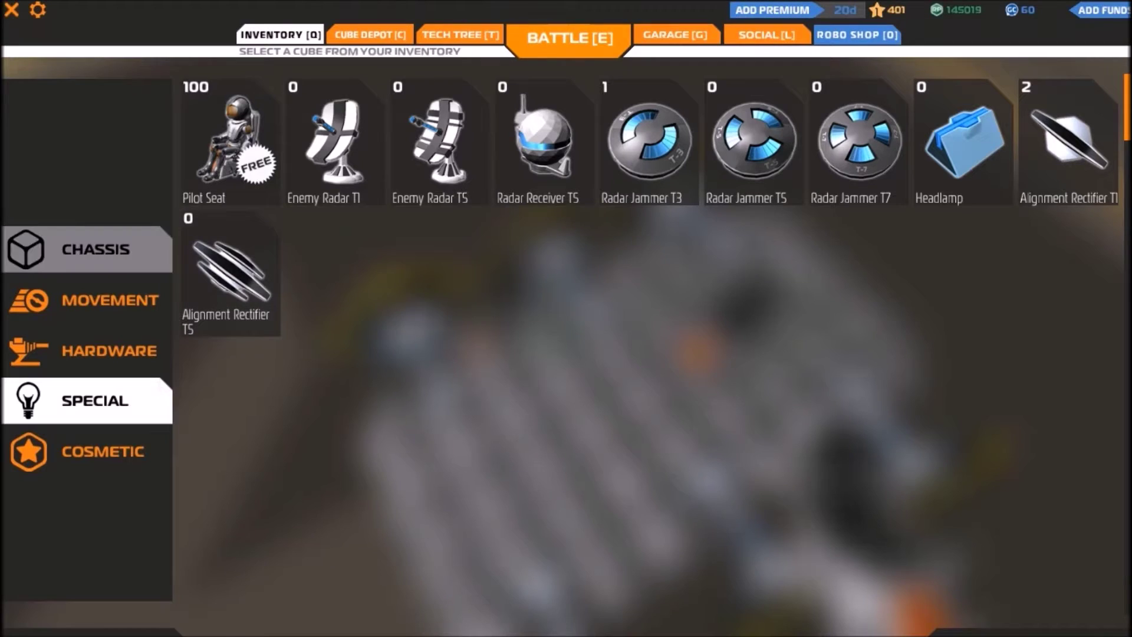
left_click(89, 249)
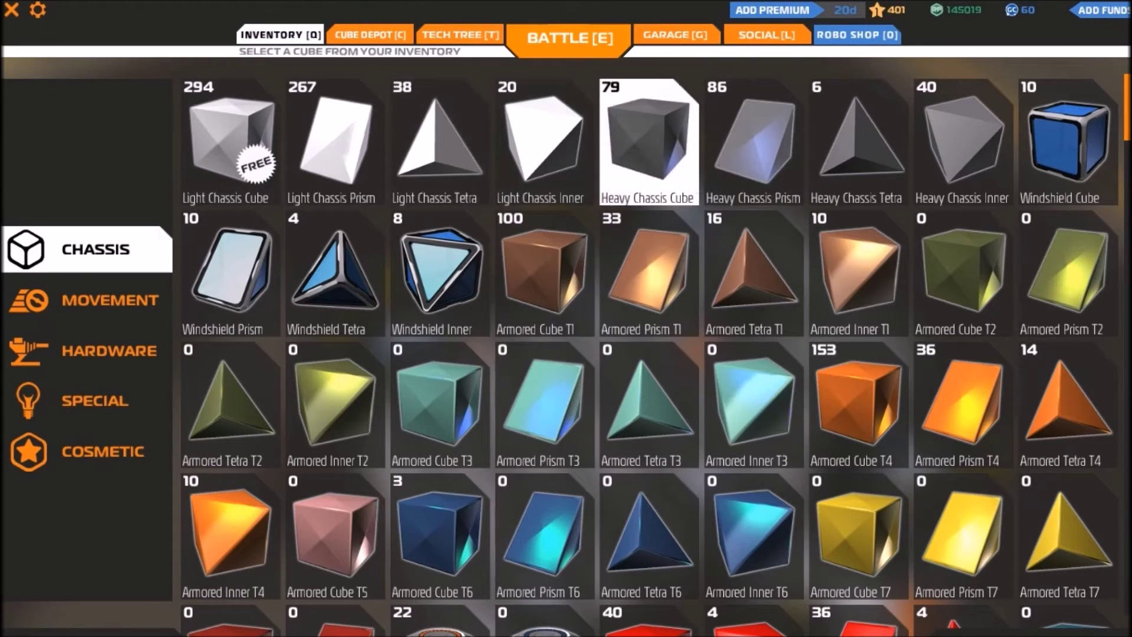
- Place three Heavy Chassis Cubes on the deck around the pilot seat
left_click(649, 142)
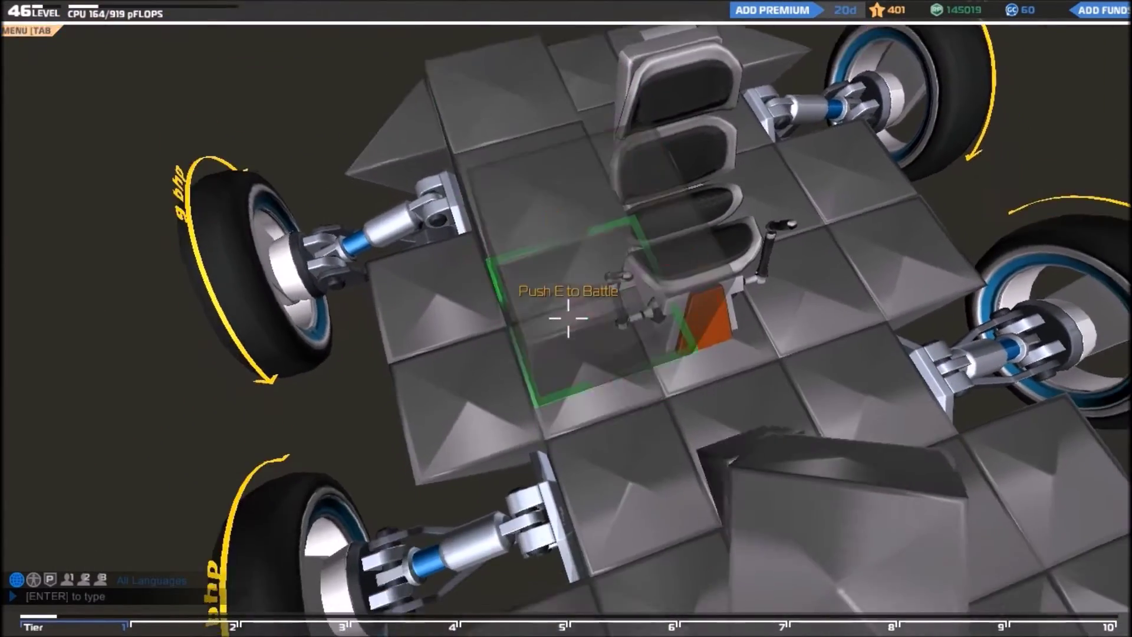
left_click(568, 317)
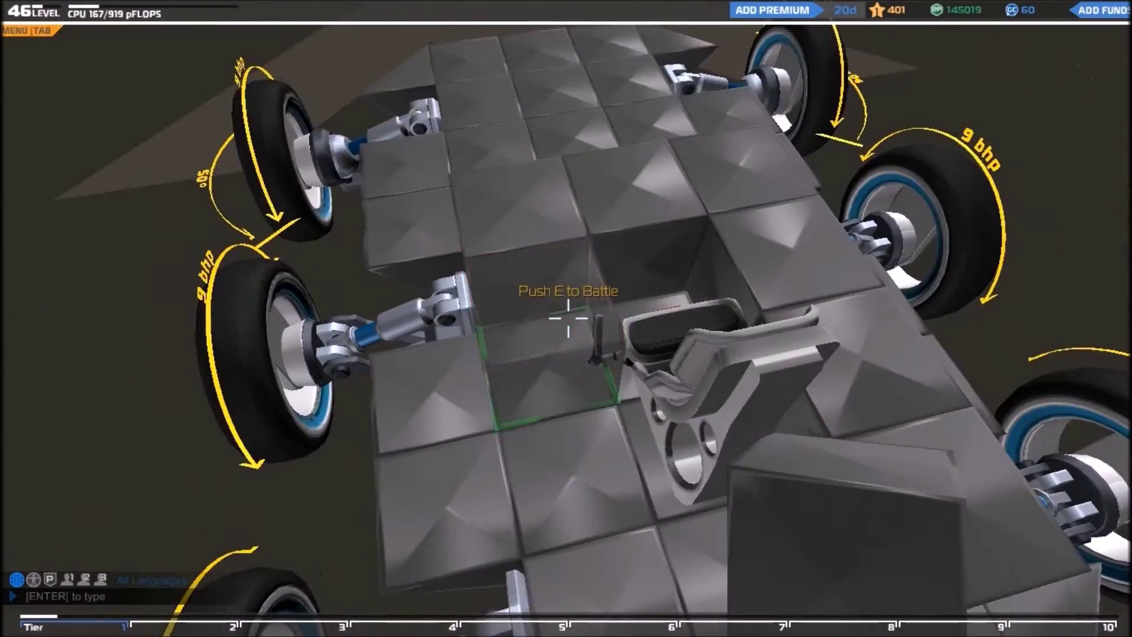
left_click(567, 316)
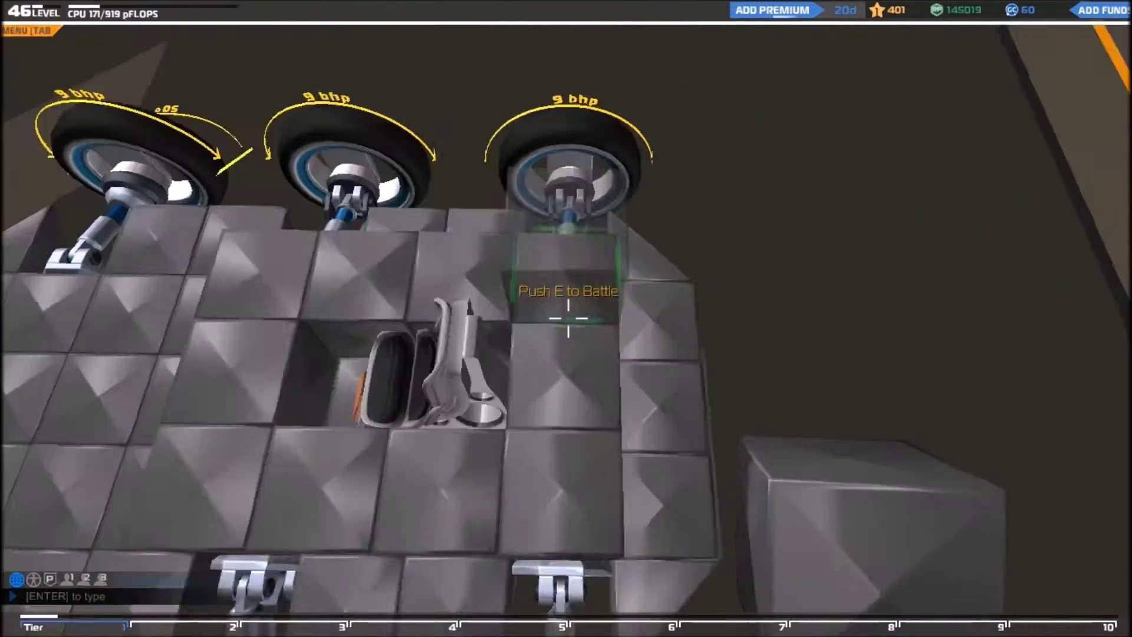
left_click(568, 317)
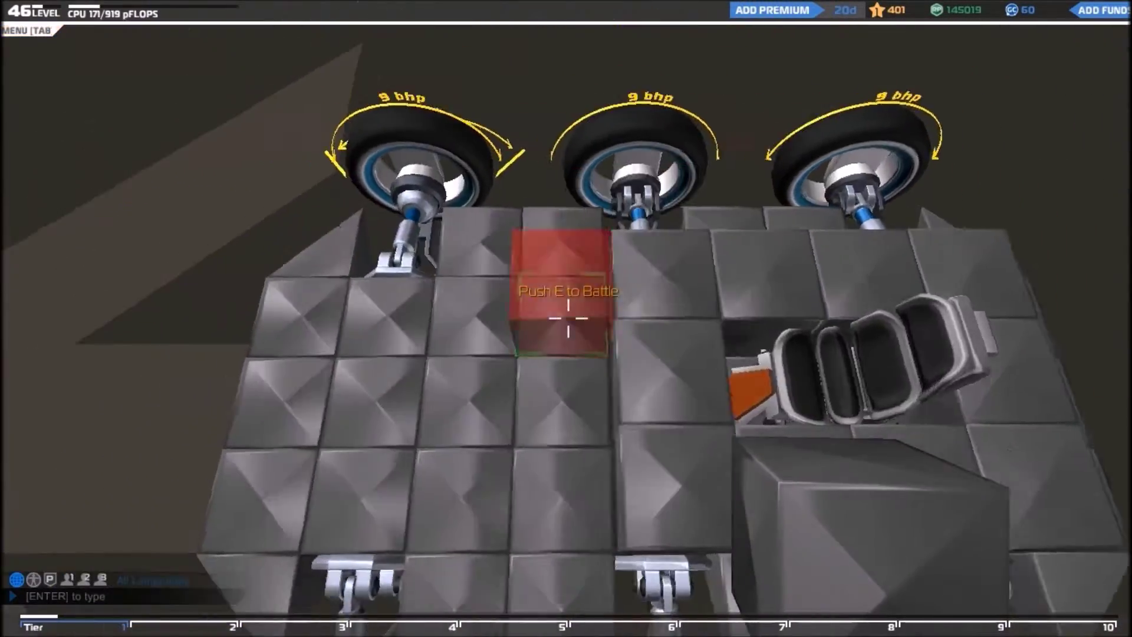
key("q")
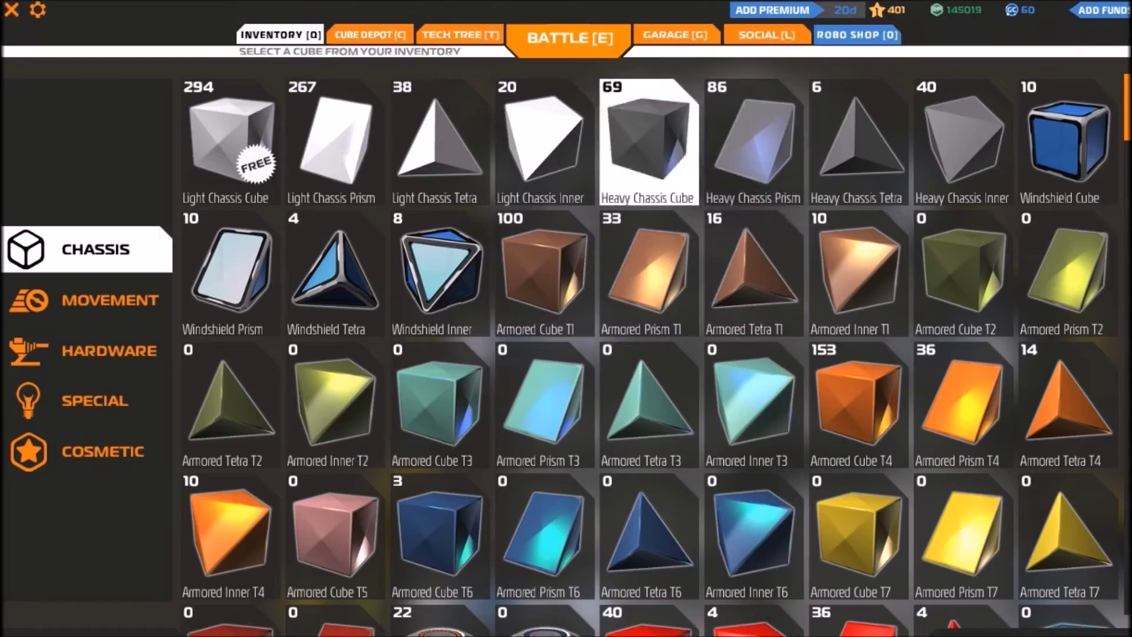
key("q")
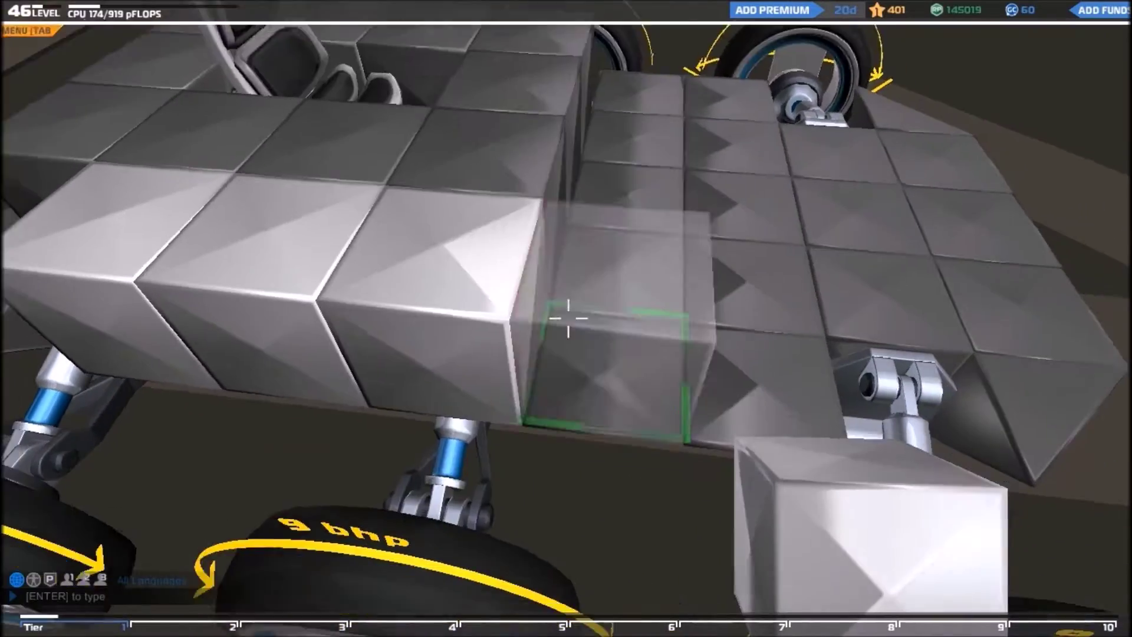
- Place eight more cubes over the deck and sides, walling in the seat opening
left_click(568, 316)
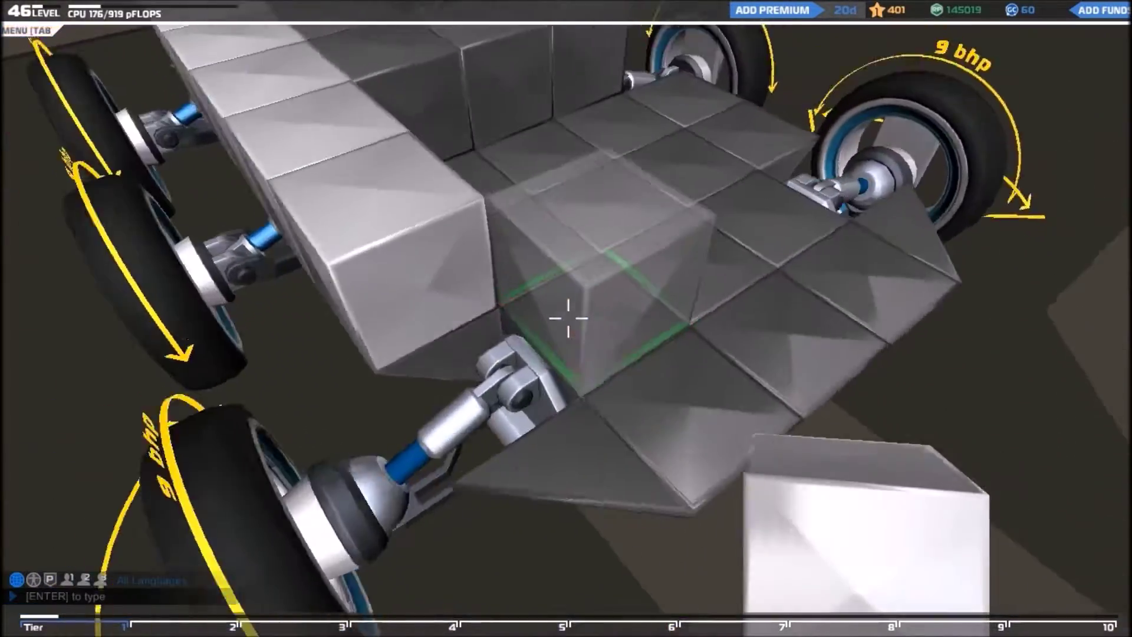
left_click(568, 317)
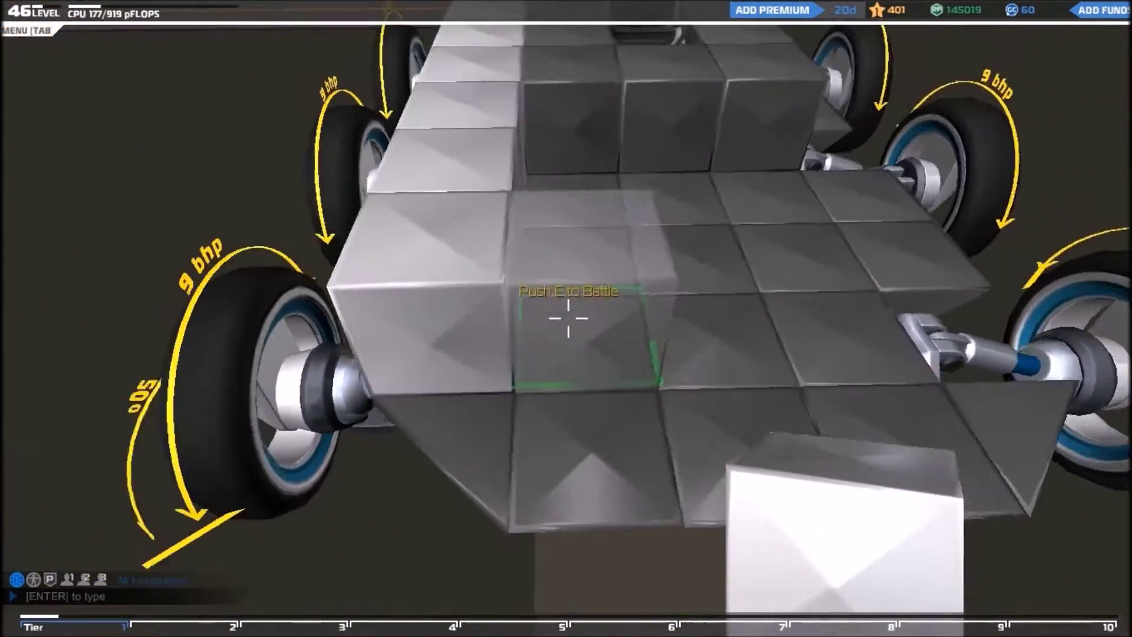
left_click(568, 317)
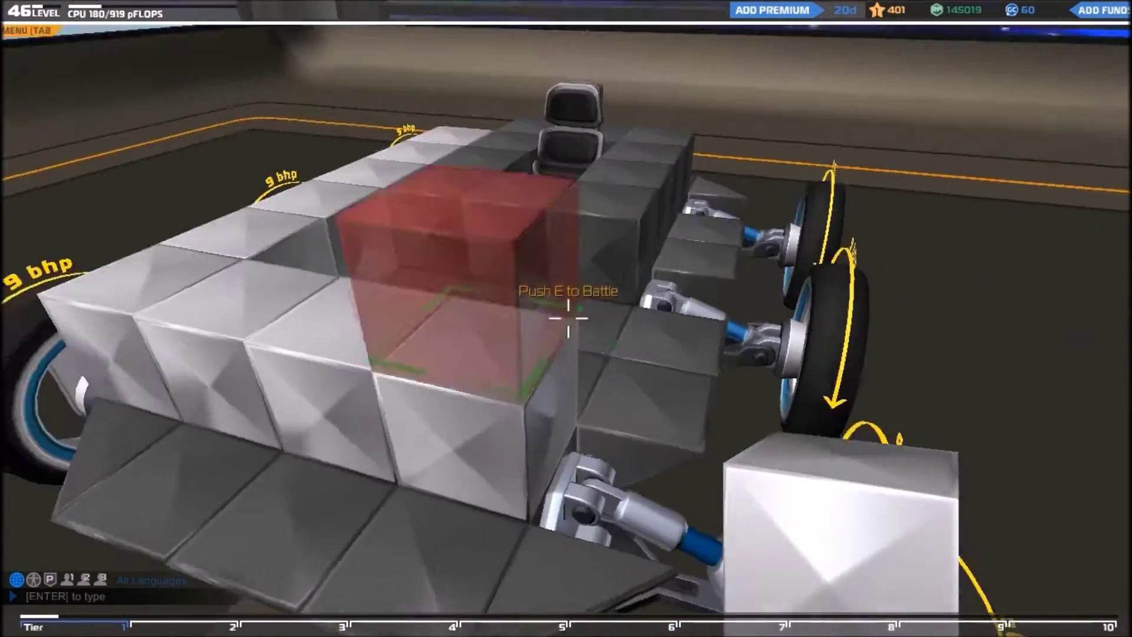
left_click(569, 318)
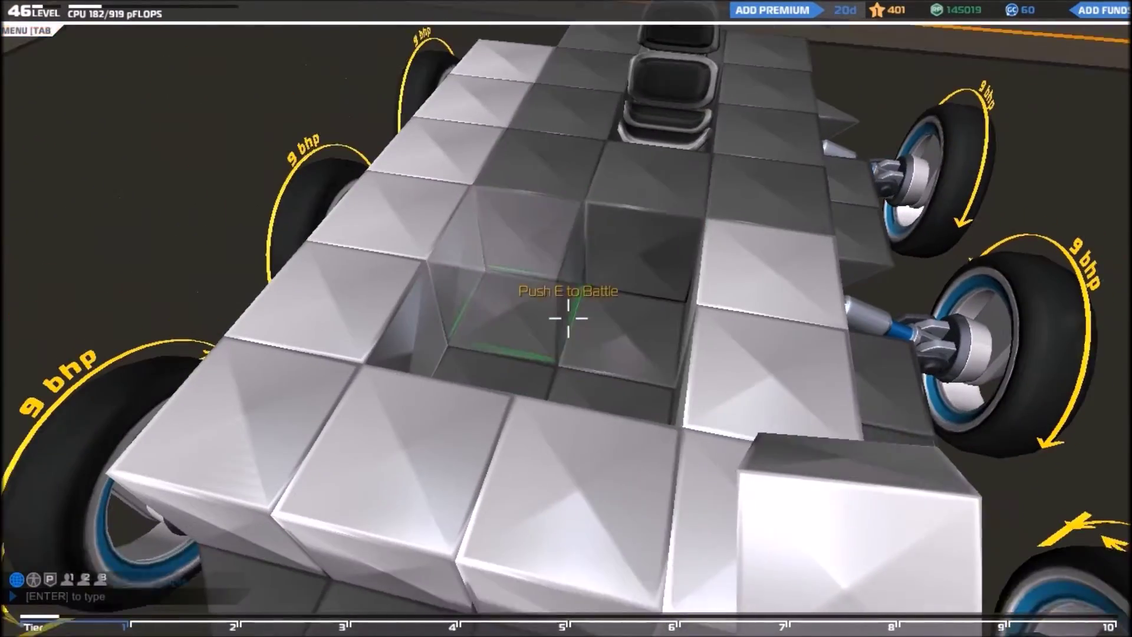
left_click(568, 317)
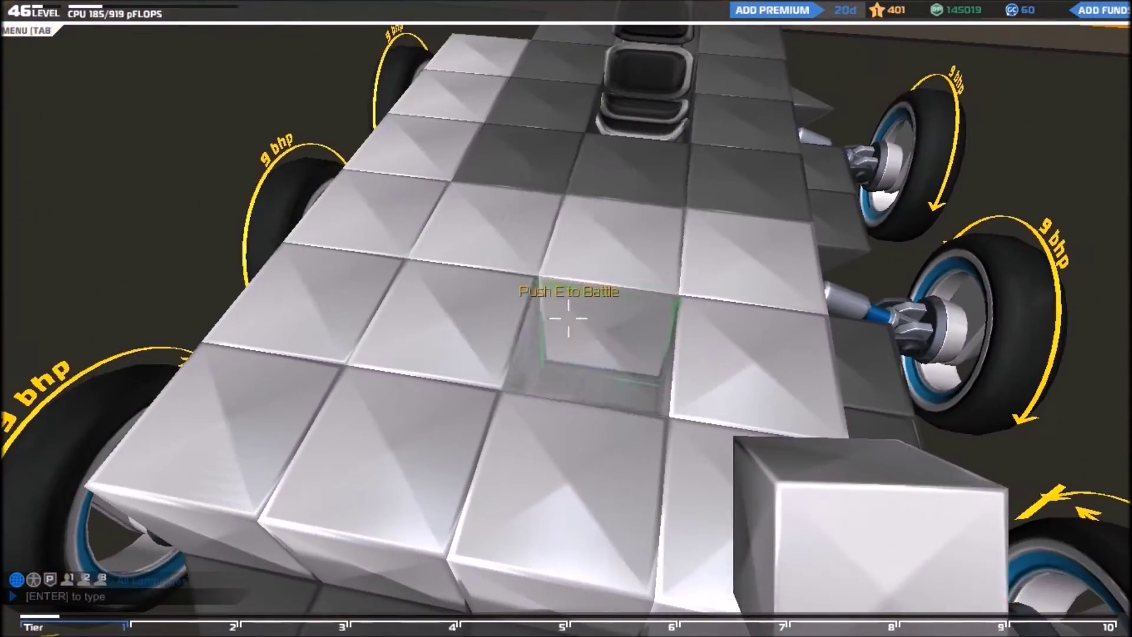
left_click(568, 317)
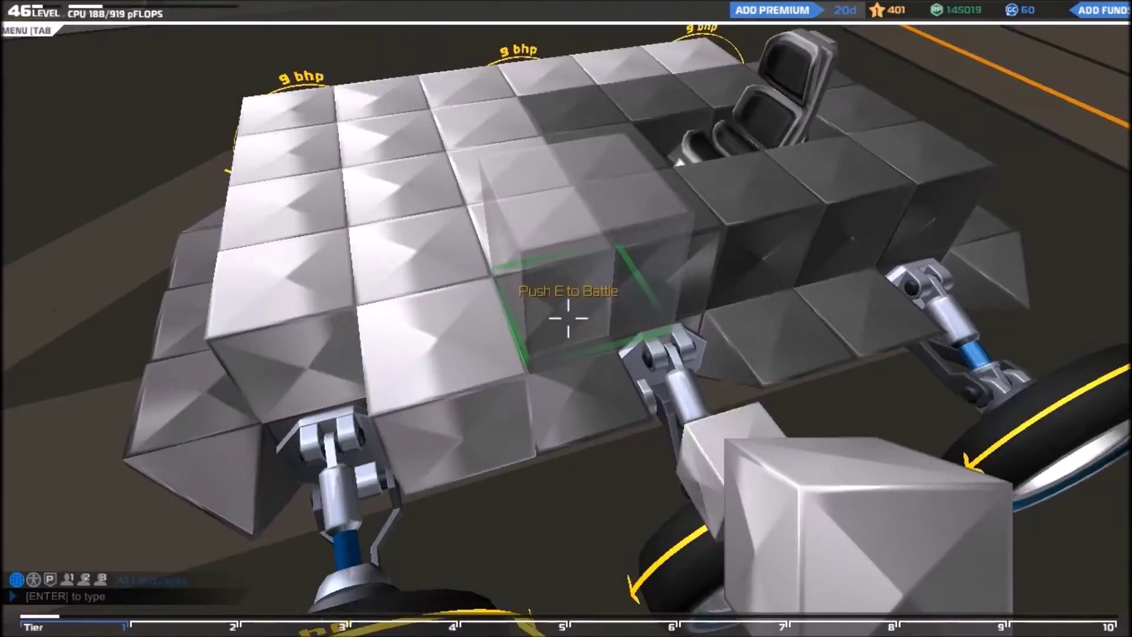
left_click(568, 316)
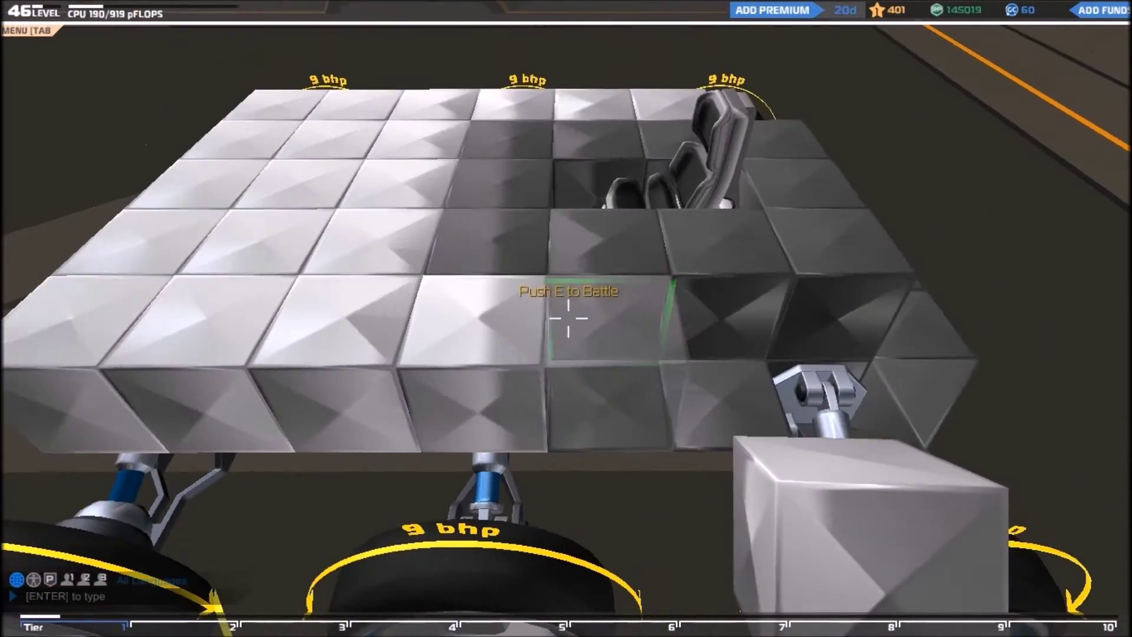
left_click(569, 317)
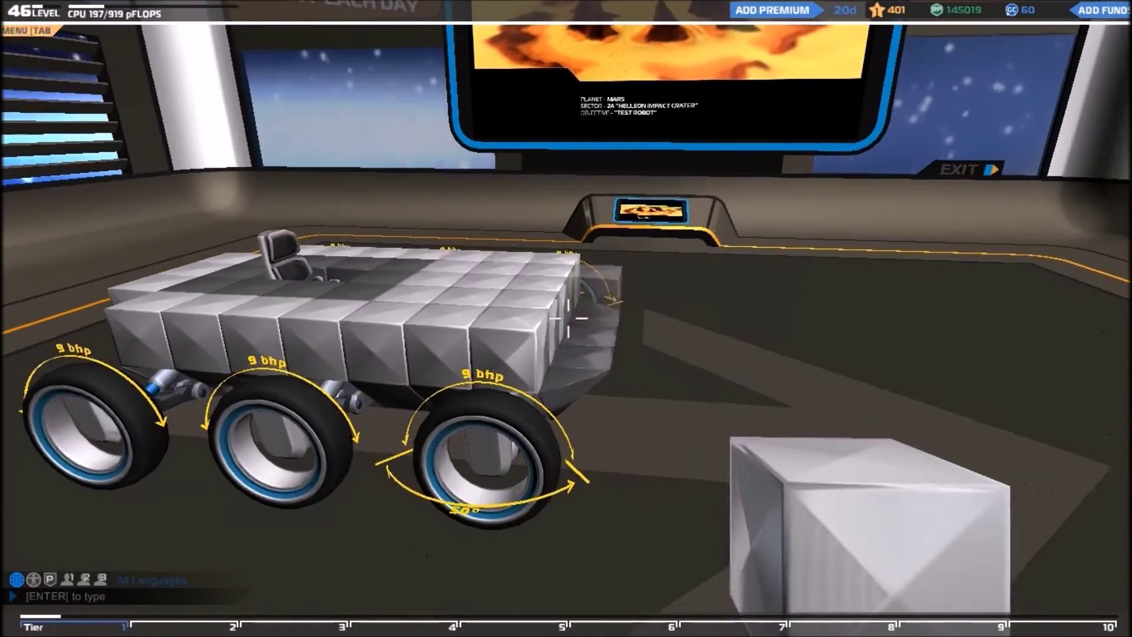
- Place two Light Chassis Prisms on the front face and remove a misplaced block
key("Tab")
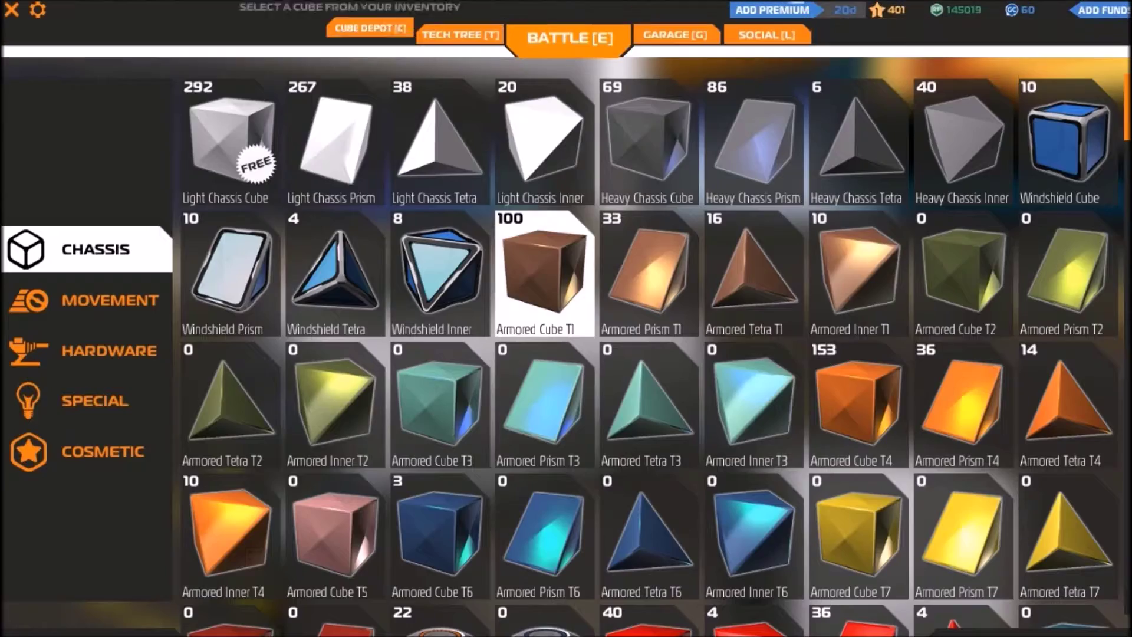
key("Tab")
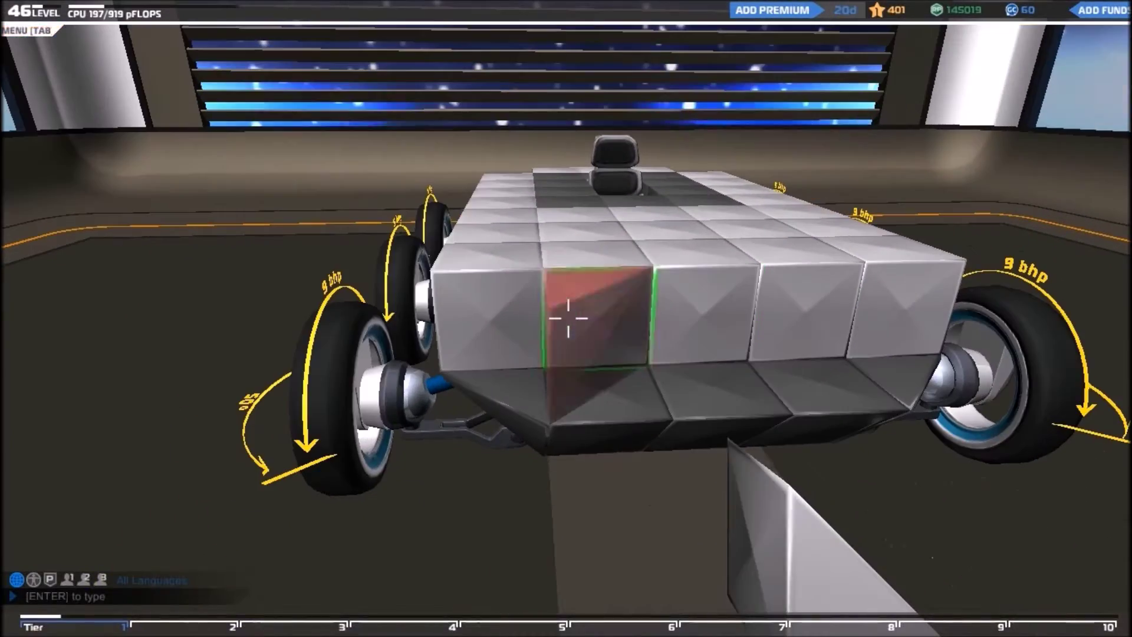
left_click(566, 317)
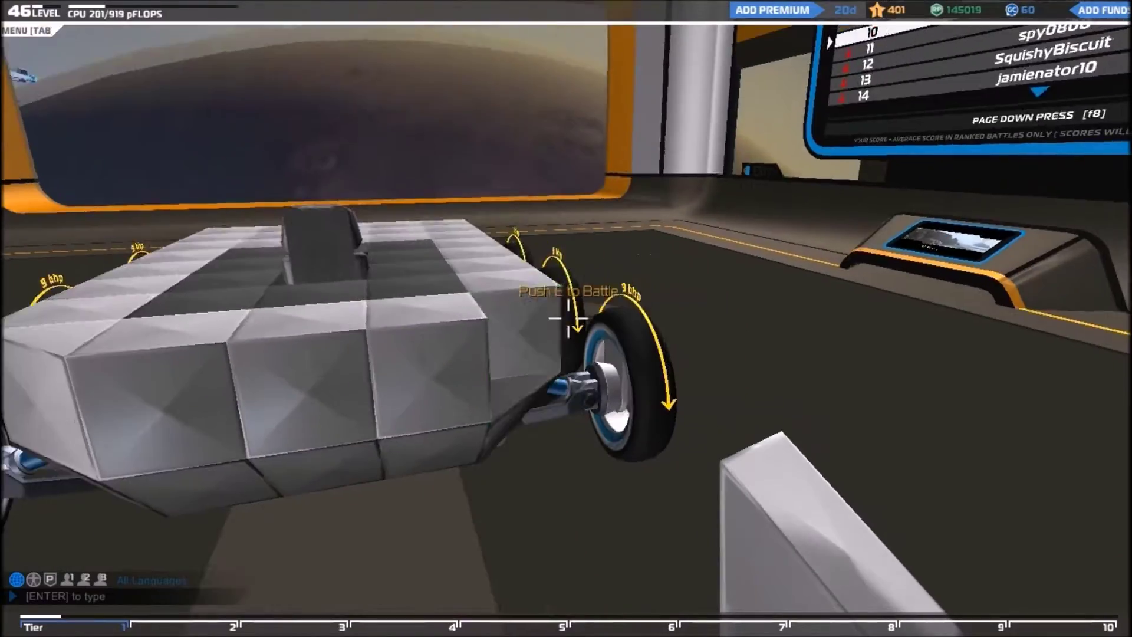
left_click(567, 316)
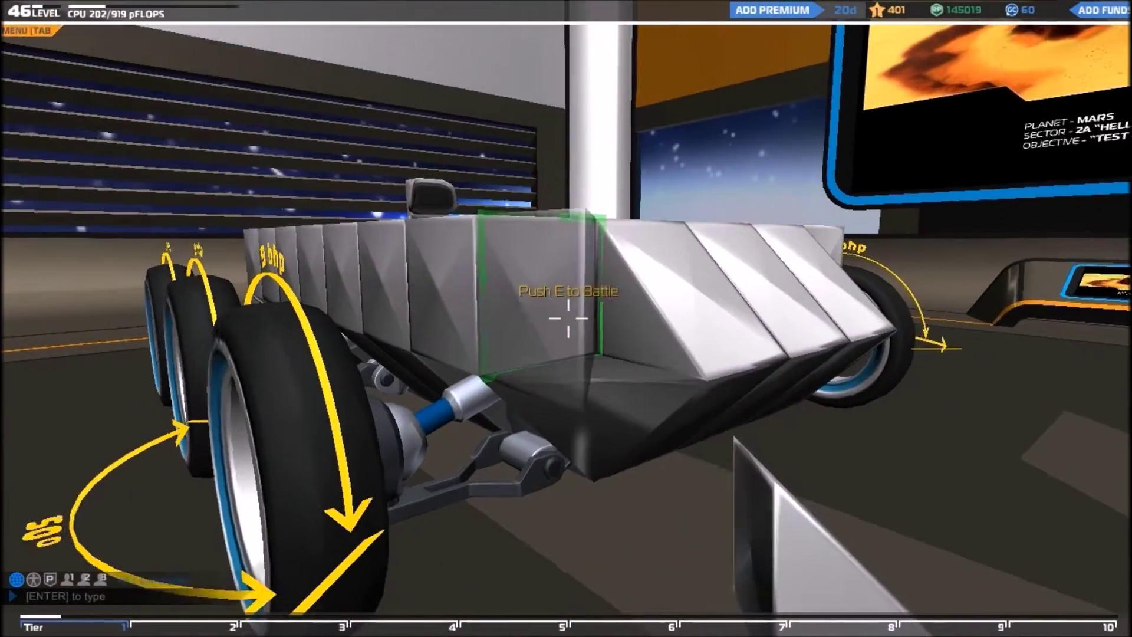
right_click(567, 316)
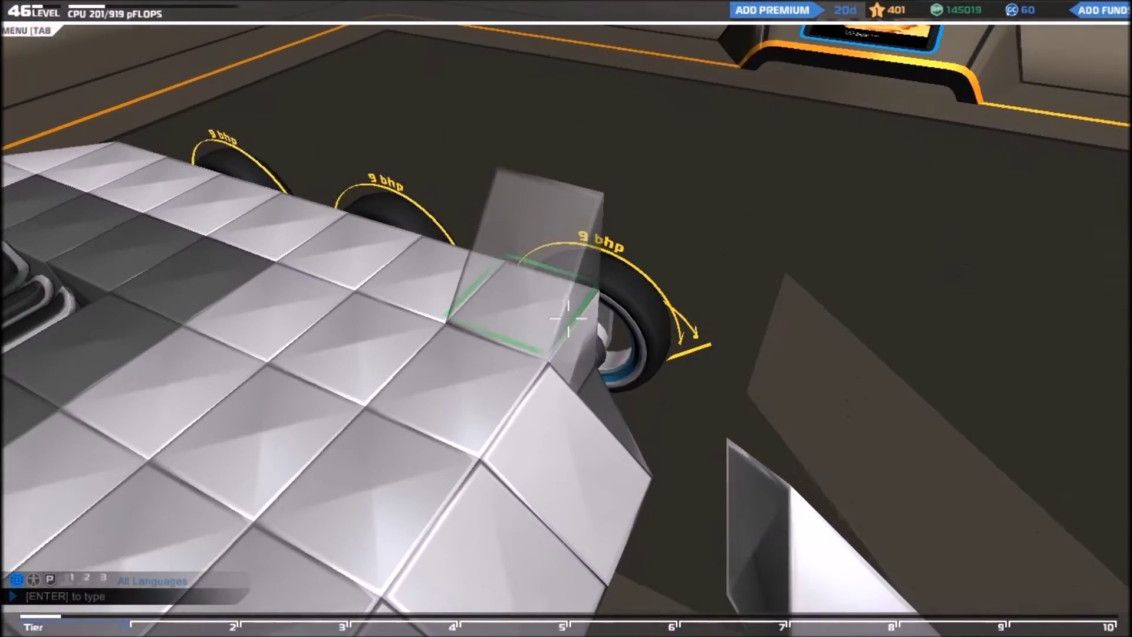
key("q")
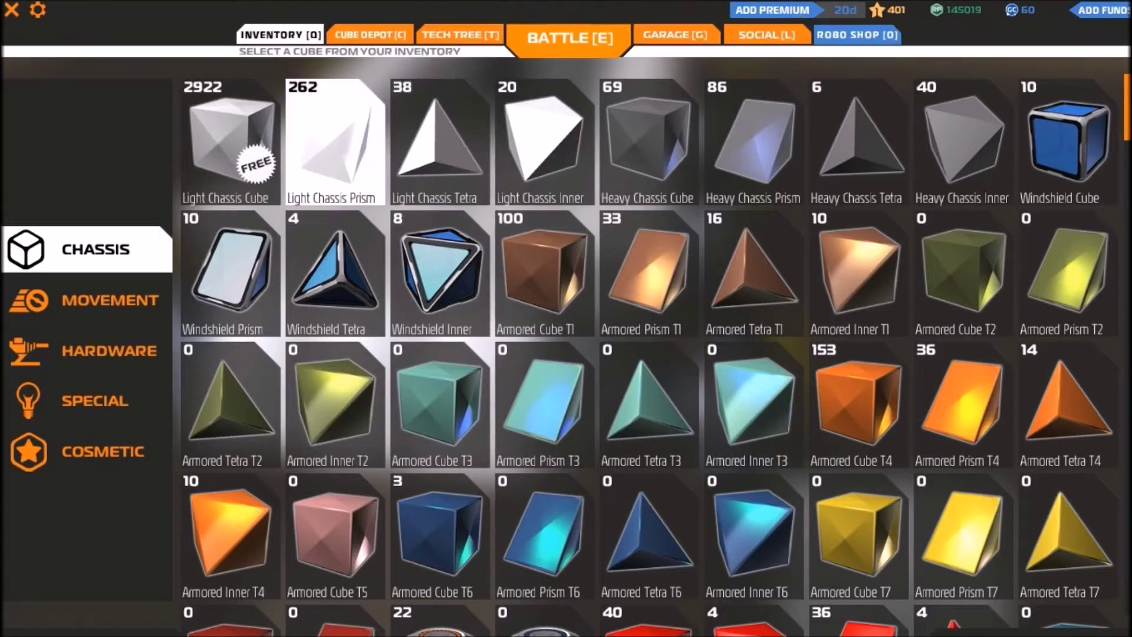
- Browse the cube inventory's special parts category before building
key("q")
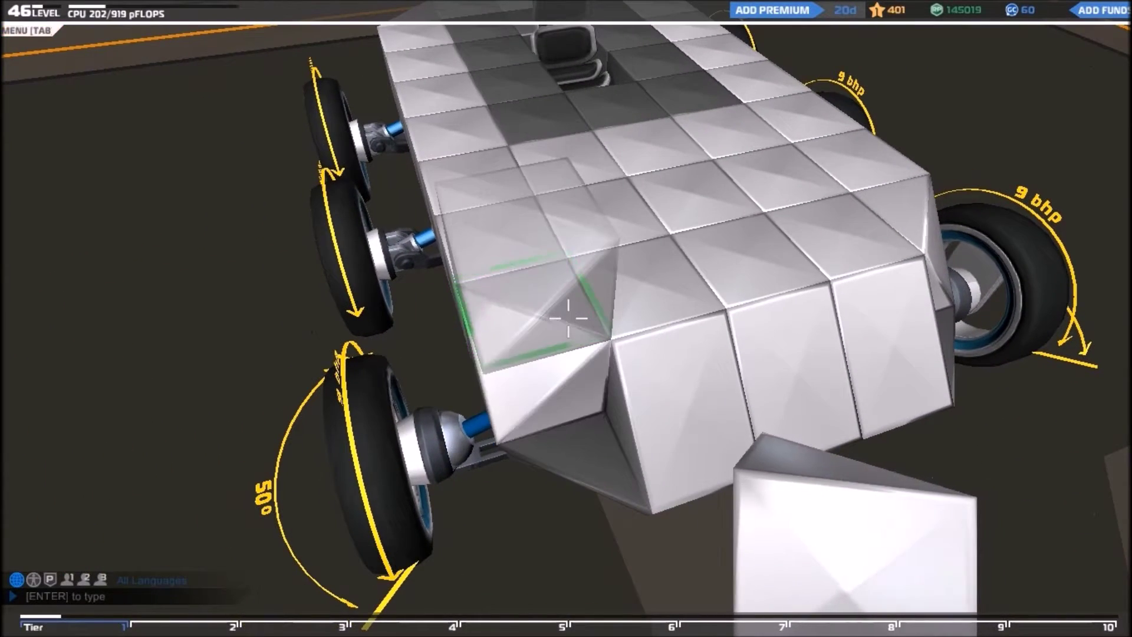
key("q")
key("q")
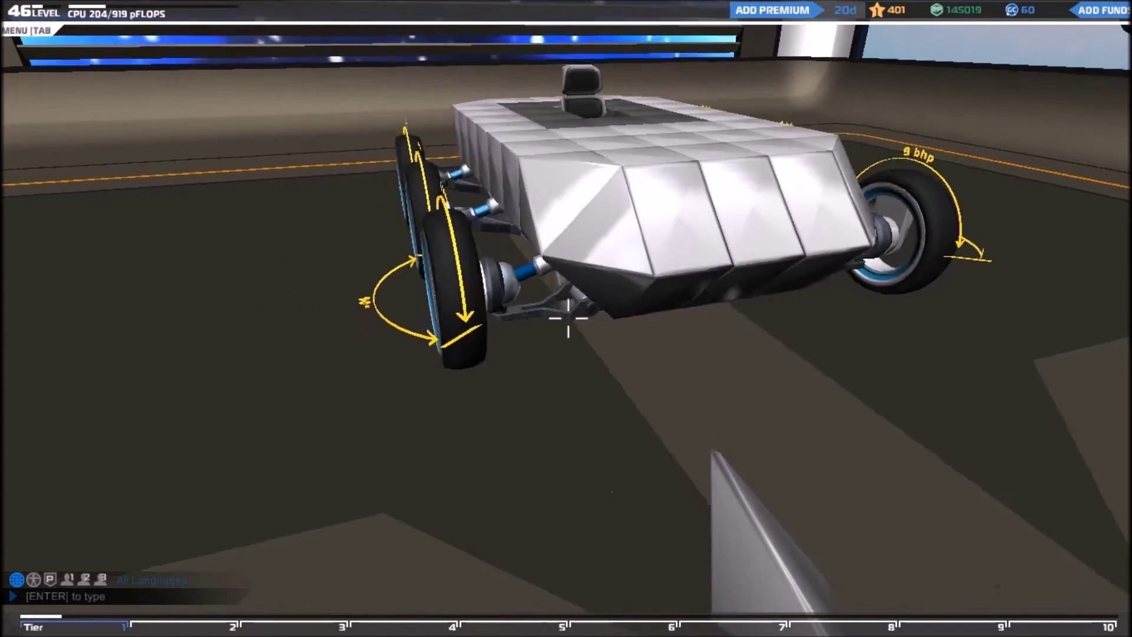
key("q")
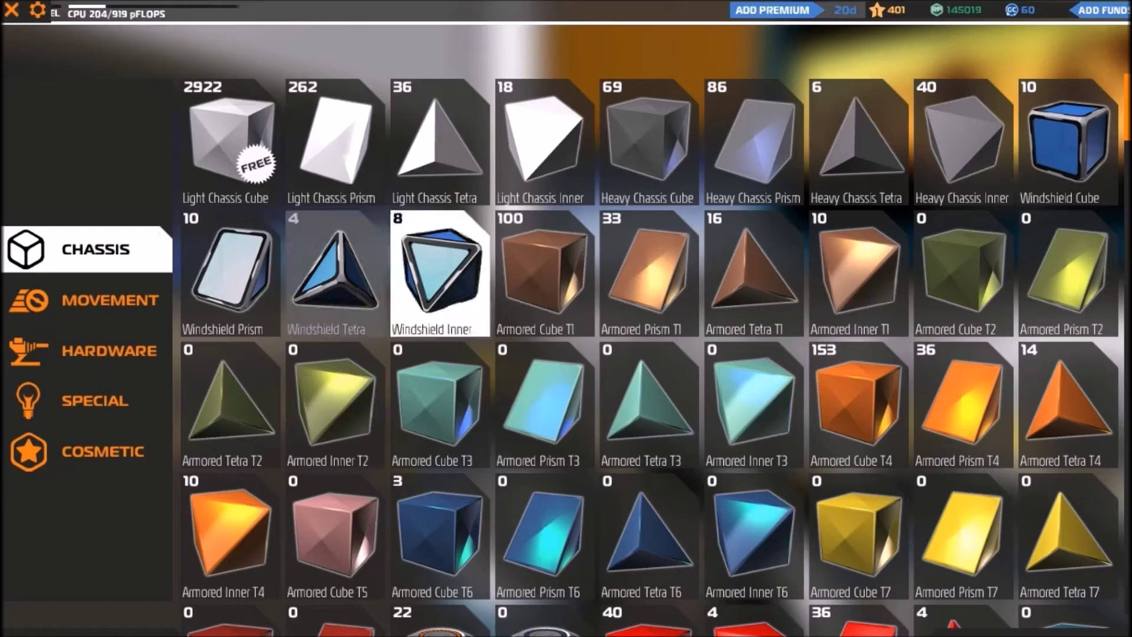
left_click(88, 399)
key("q")
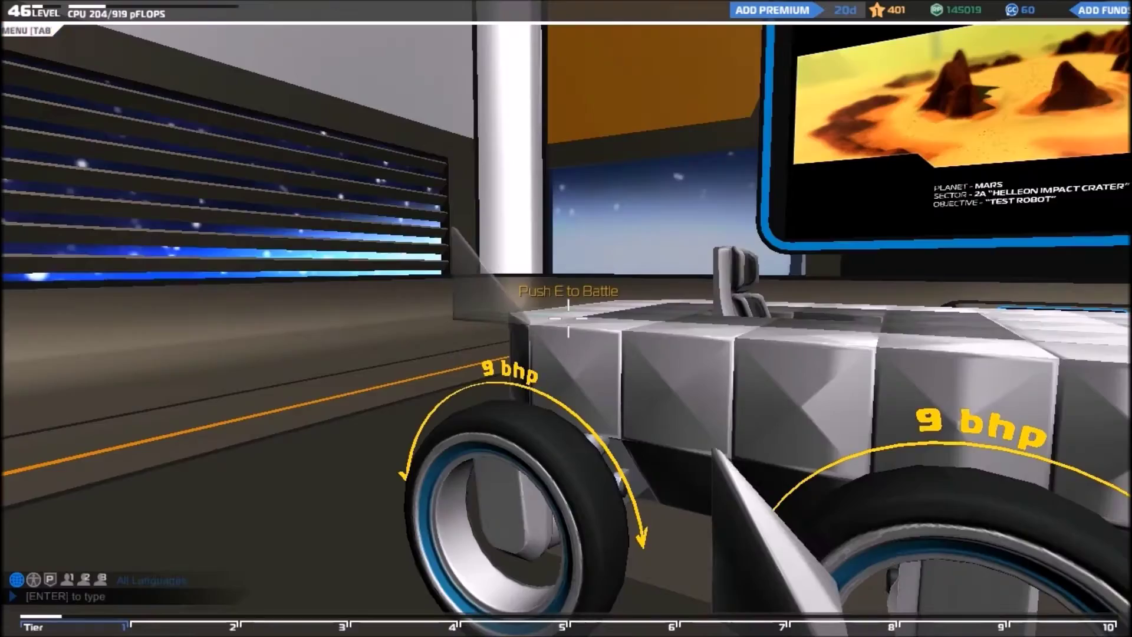
- Add three chassis cubes to the rover's front and one to the raised side wall
key("a")
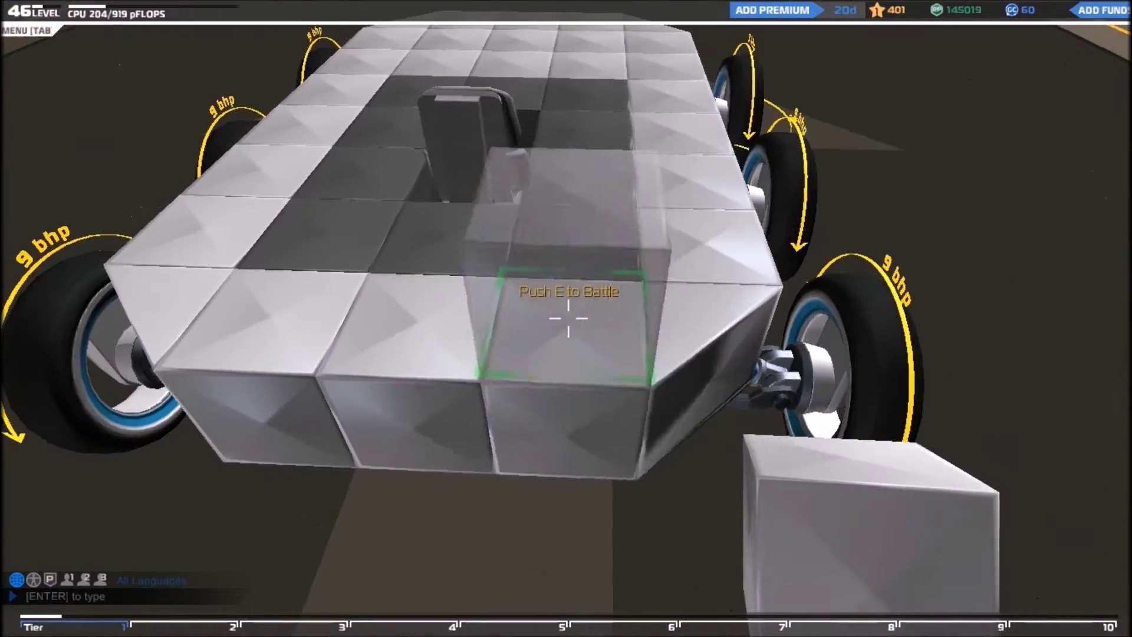
left_click(569, 318)
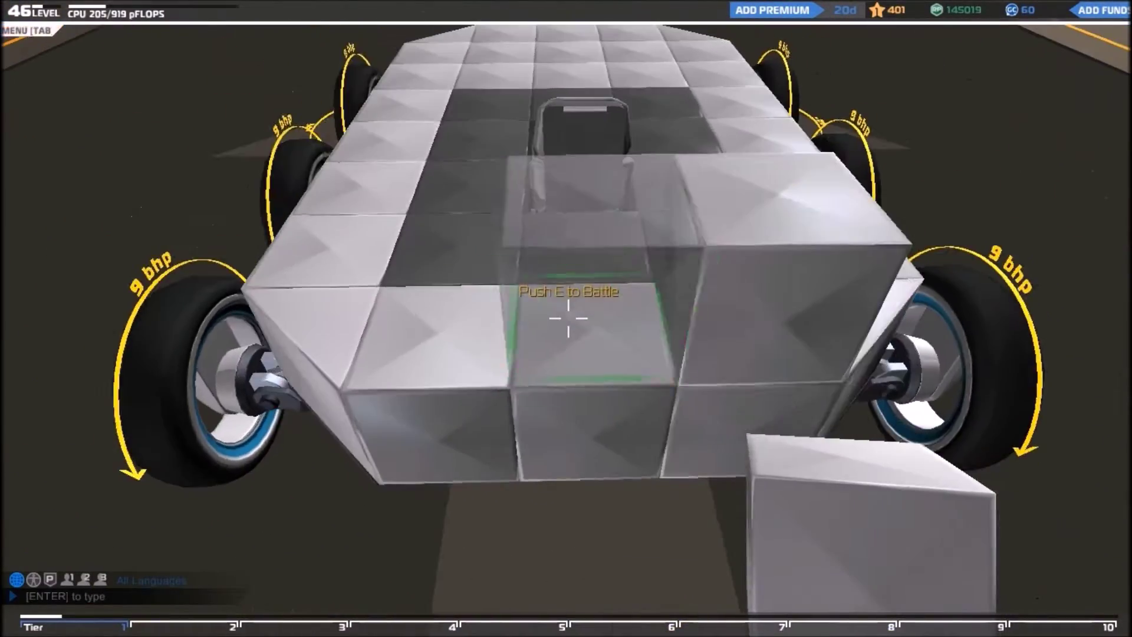
left_click(569, 319)
left_click(569, 318)
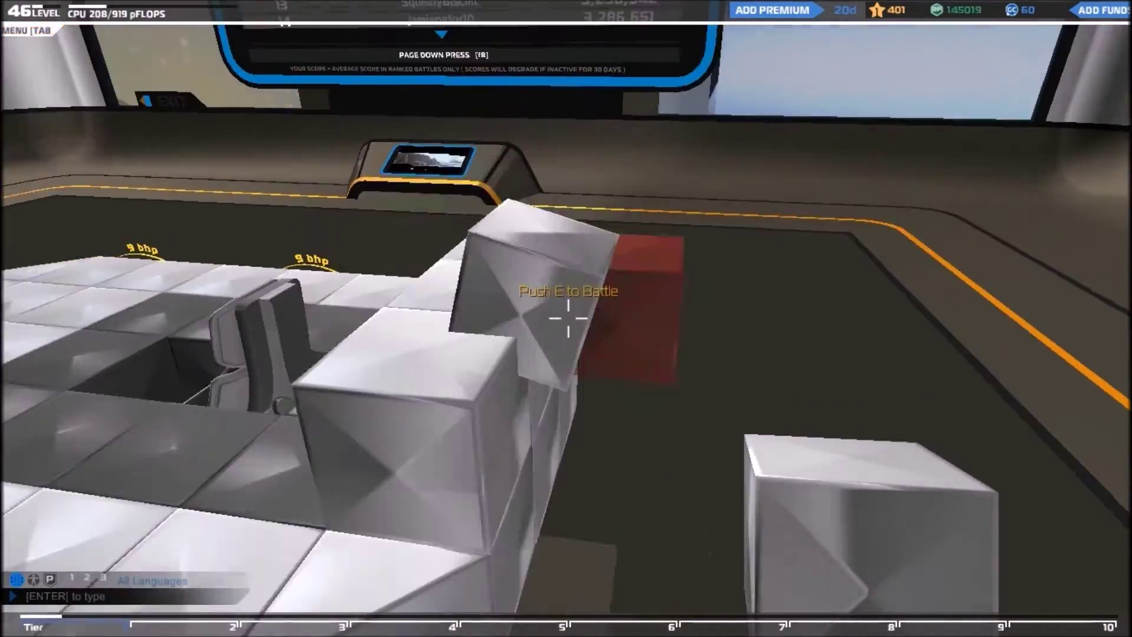
key("a")
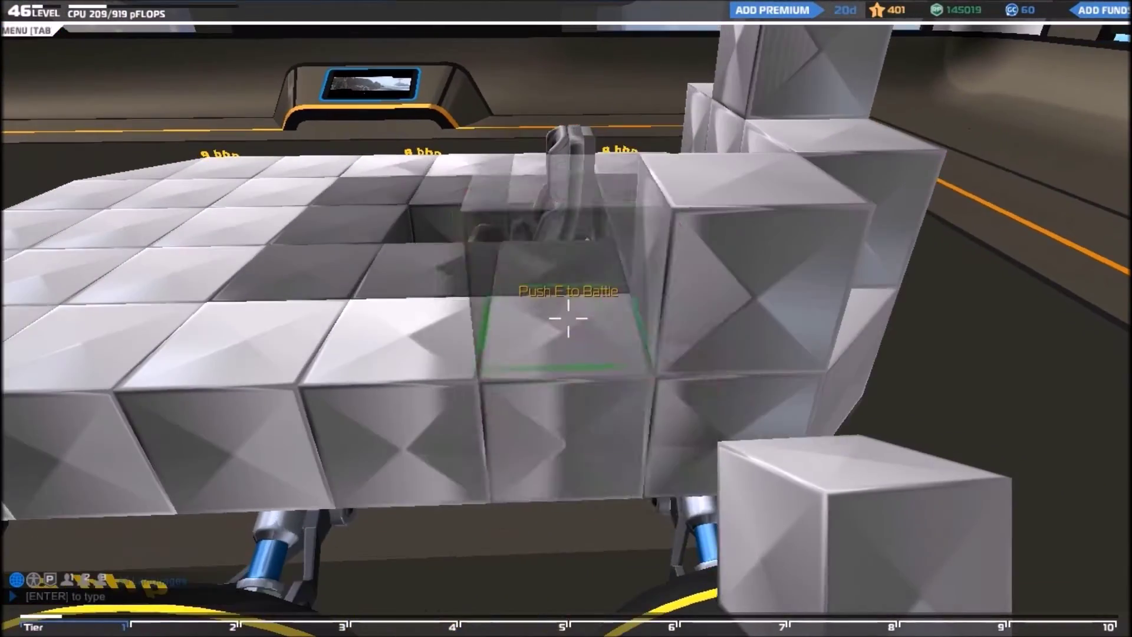
left_click(568, 319)
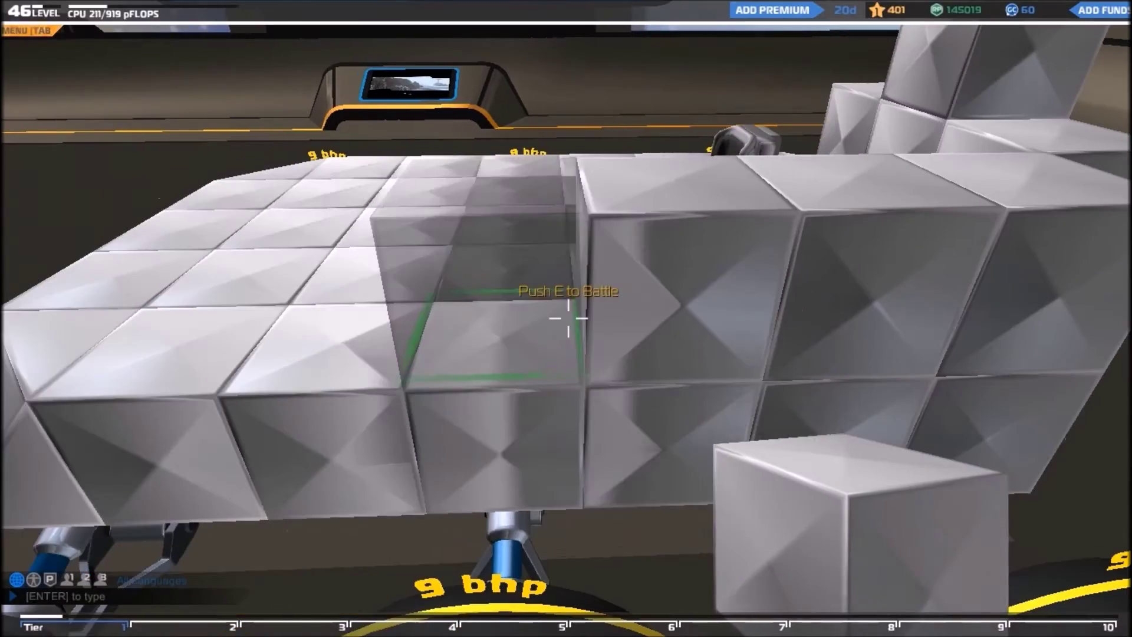
- Fill the gaps beside the seat and along the body and side with chassis blocks
key("w")
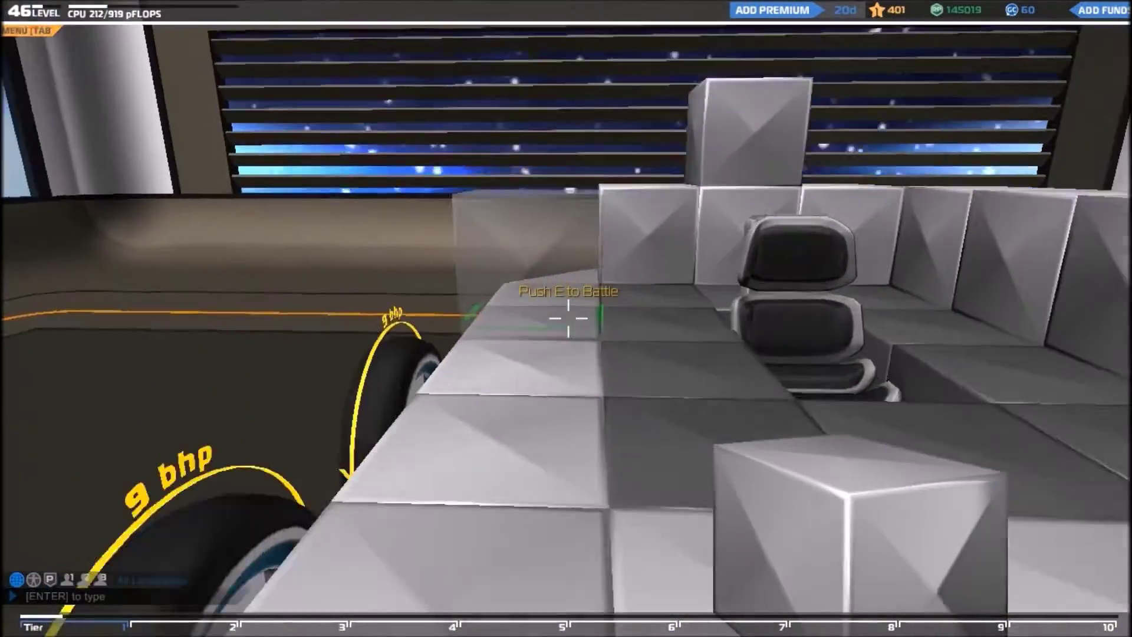
left_click(569, 319)
key("s")
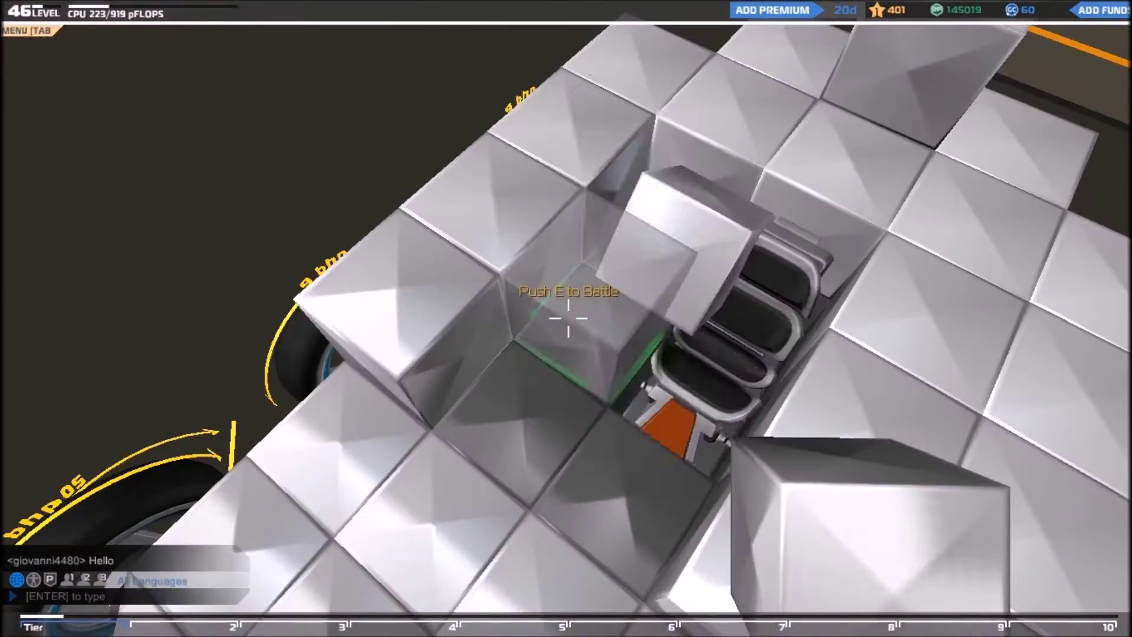
left_click(568, 318)
key("s")
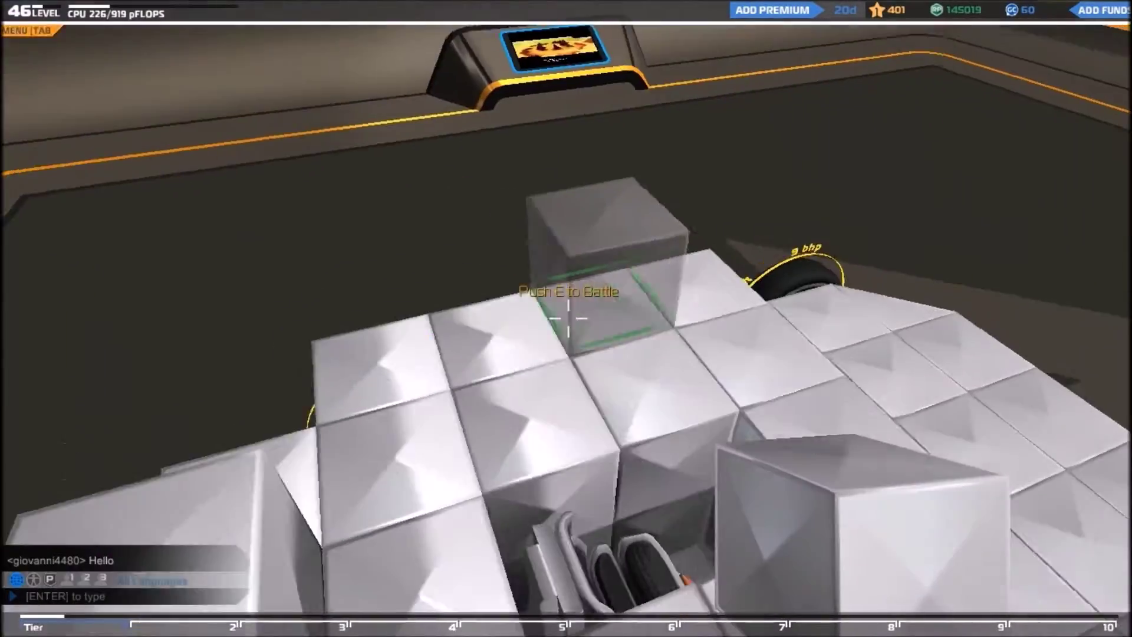
left_click(569, 319)
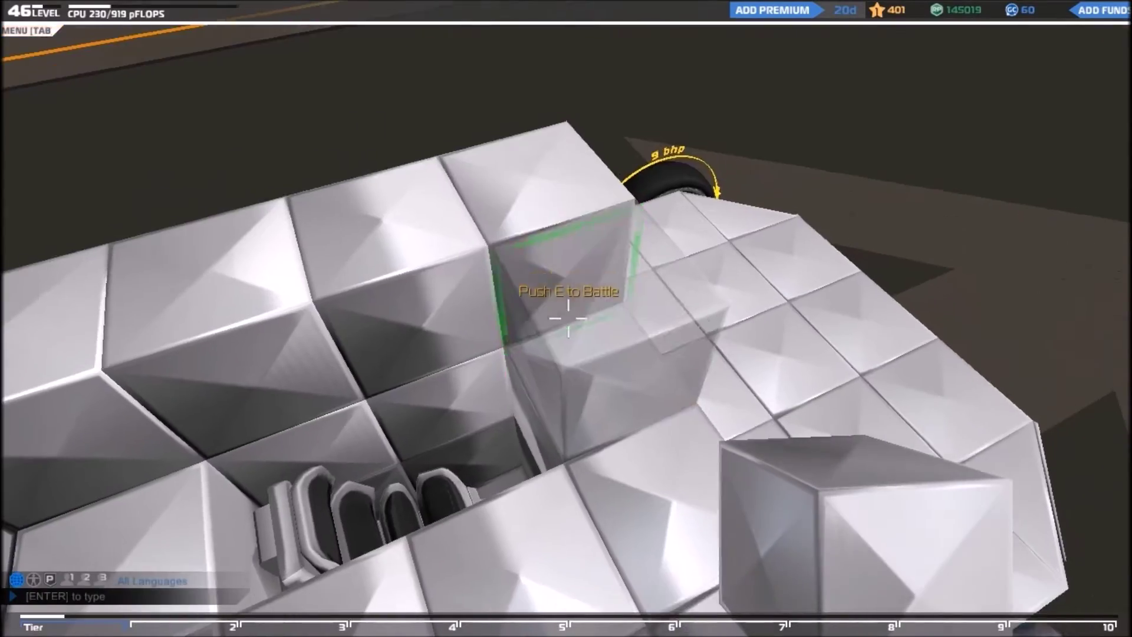
left_click(569, 318)
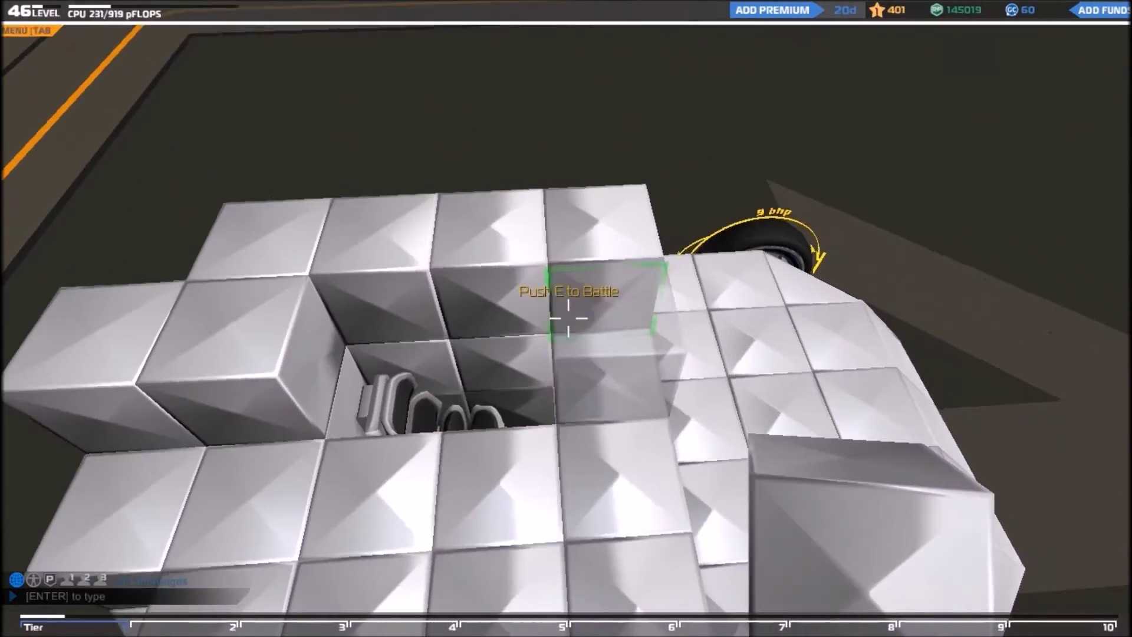
left_click(569, 318)
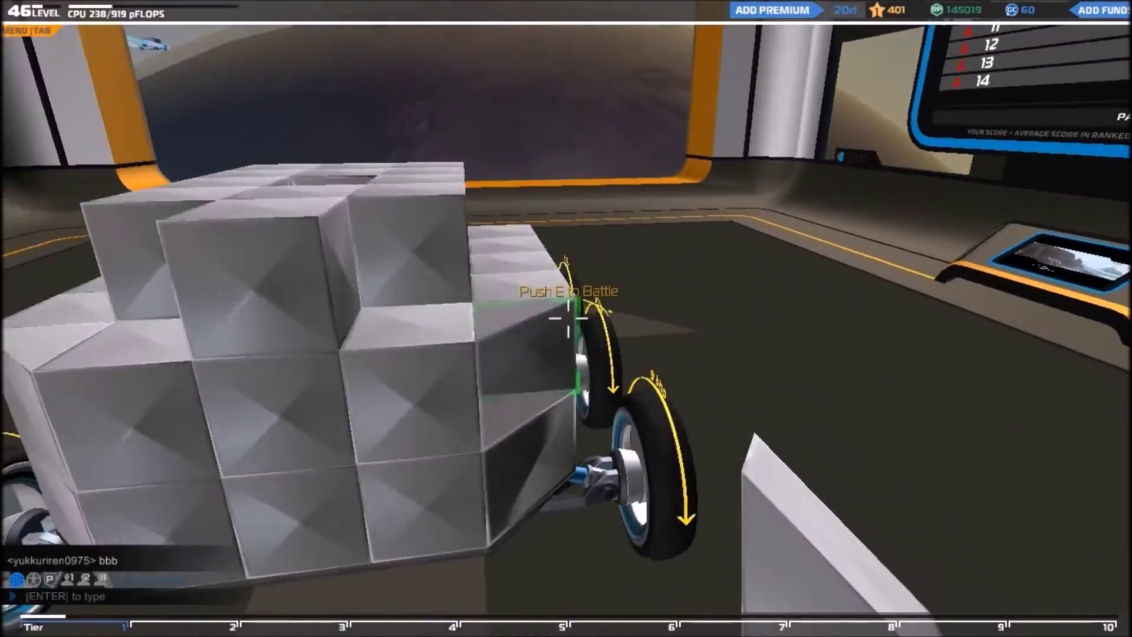
left_click(568, 319)
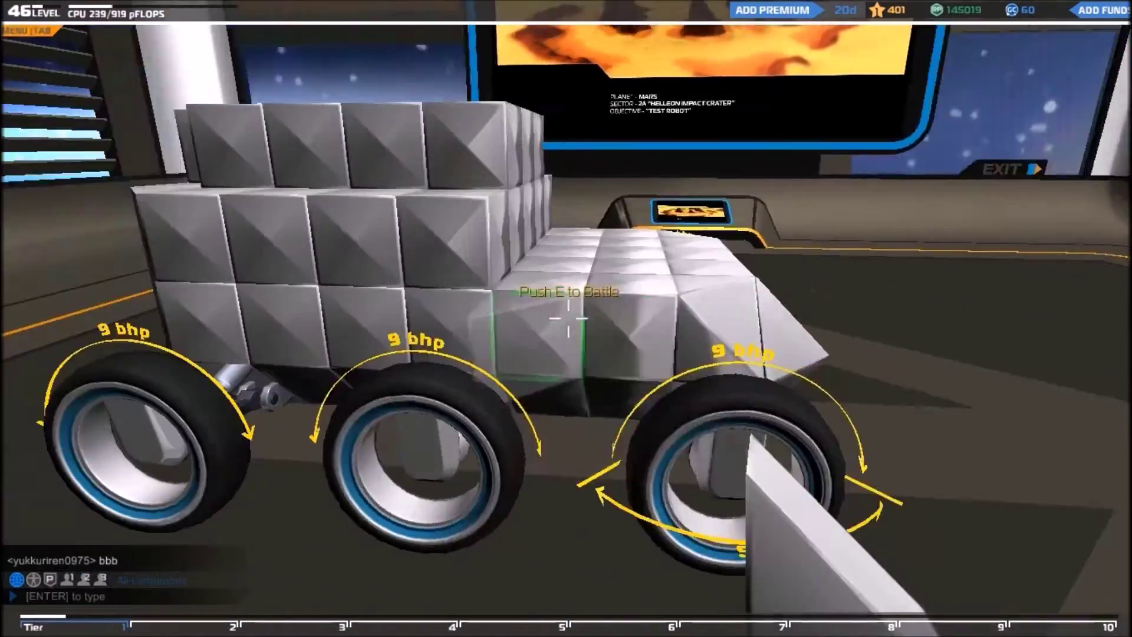
- Place three Windshield Cubes on the cabin front
key("Tab")
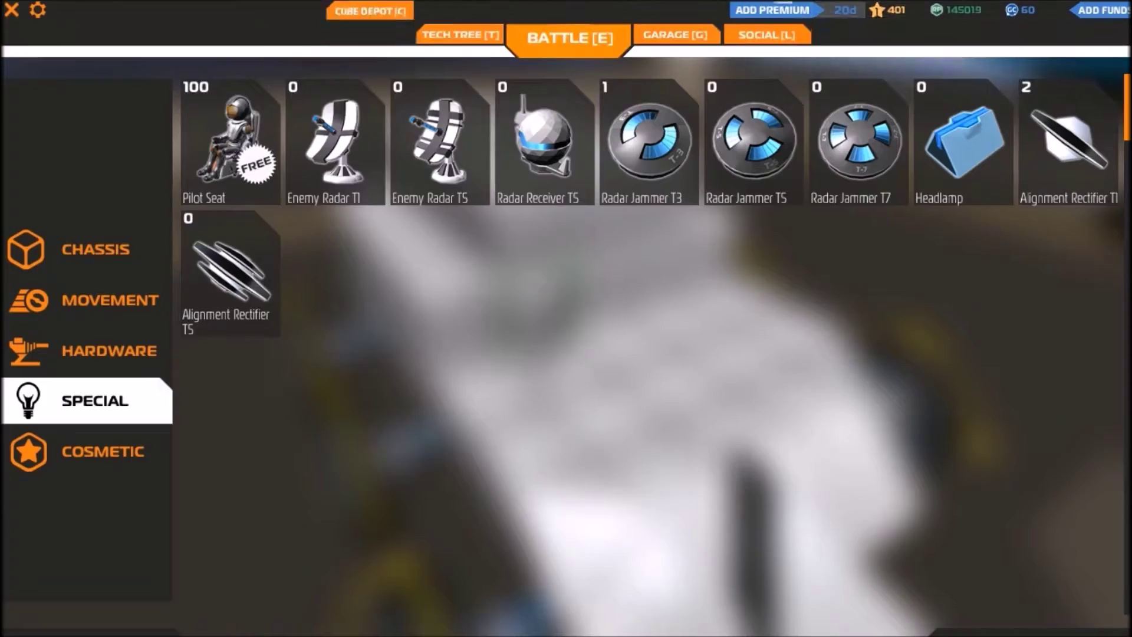
key("Tab")
key("Tab")
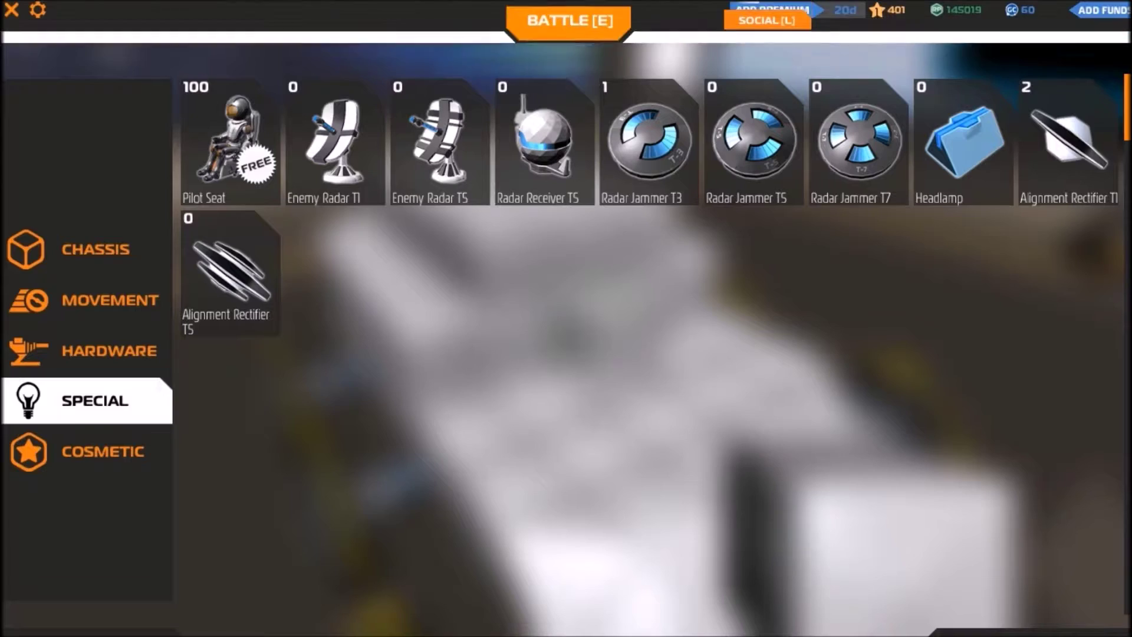
left_click(89, 249)
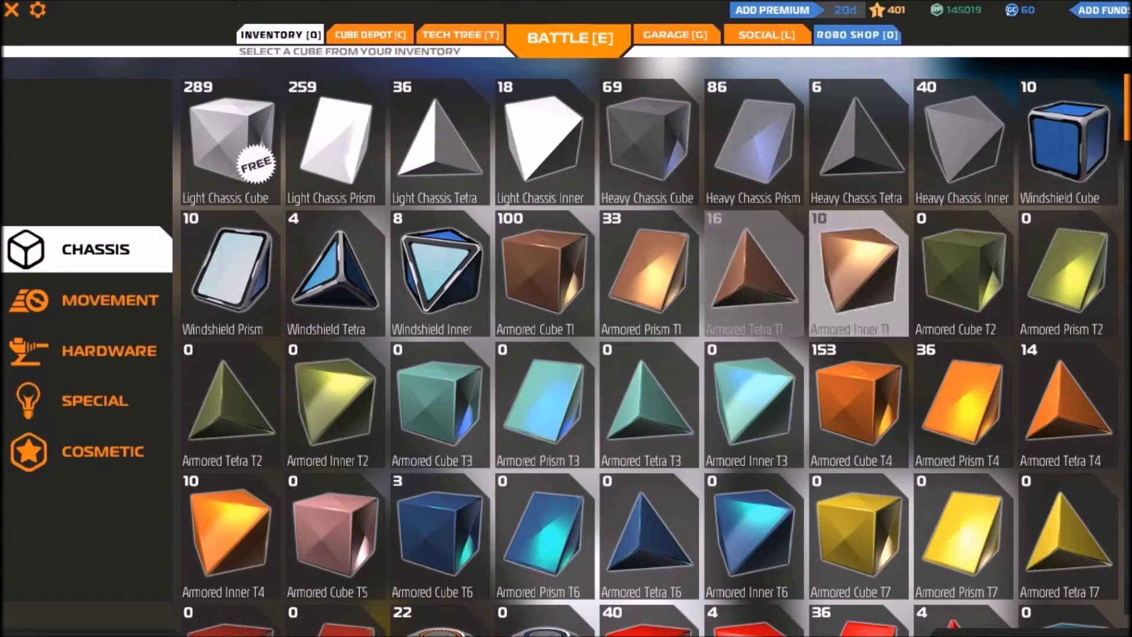
left_click(1061, 142)
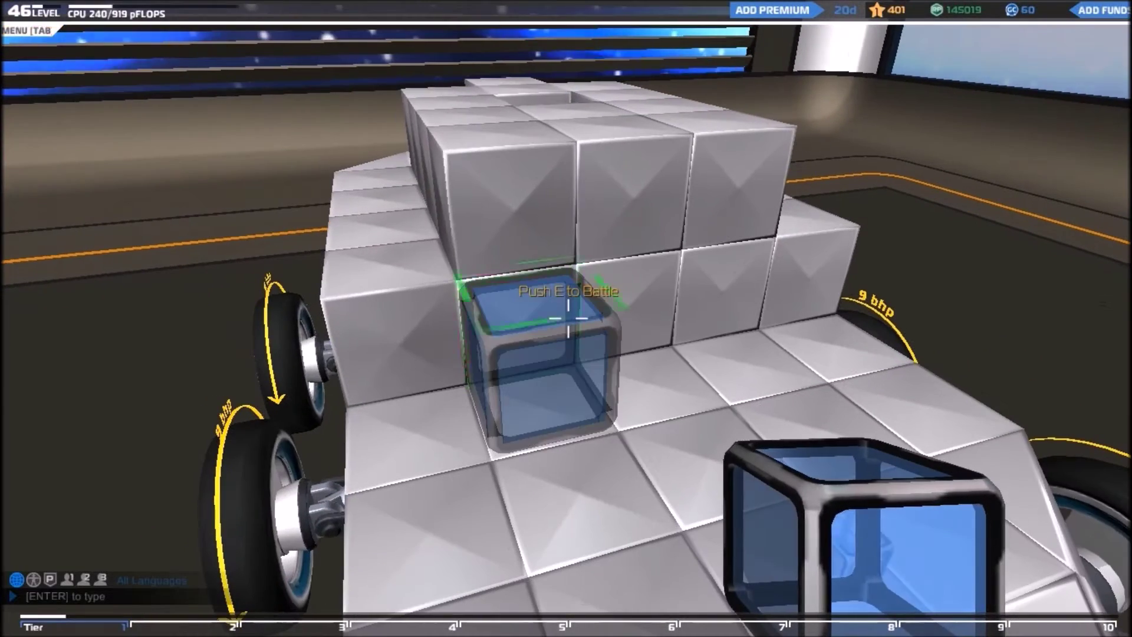
left_click(568, 316)
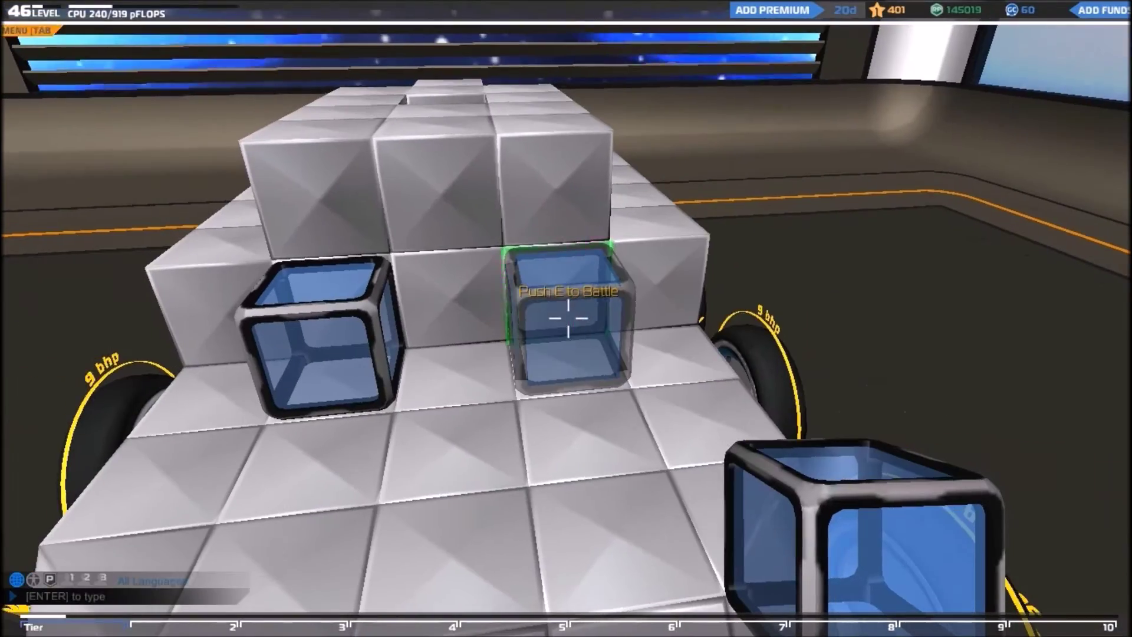
left_click(567, 316)
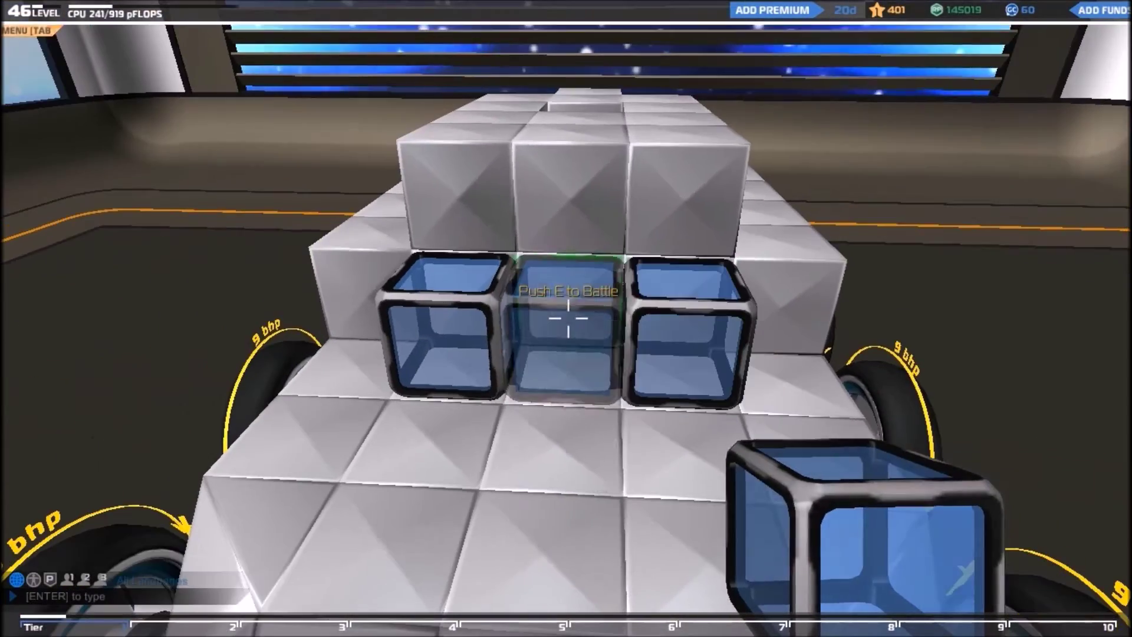
left_click(568, 316)
- Select the Windshield Prism and circle the rover to inspect the windshield
key("Tab")
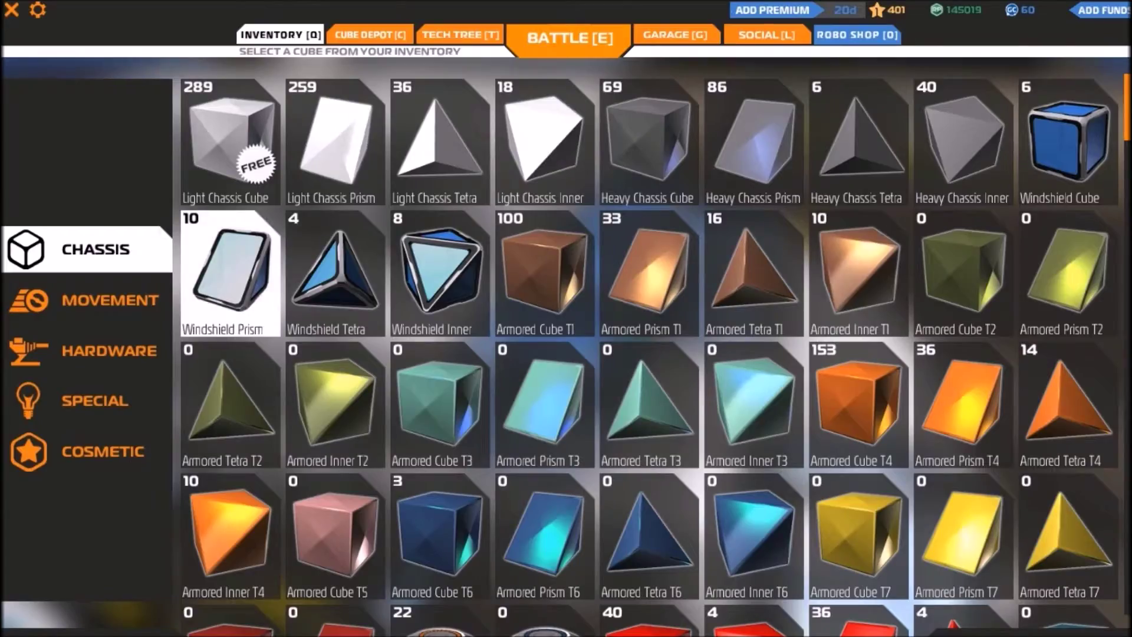
left_click(231, 270)
scroll(567, 316, "down", 1)
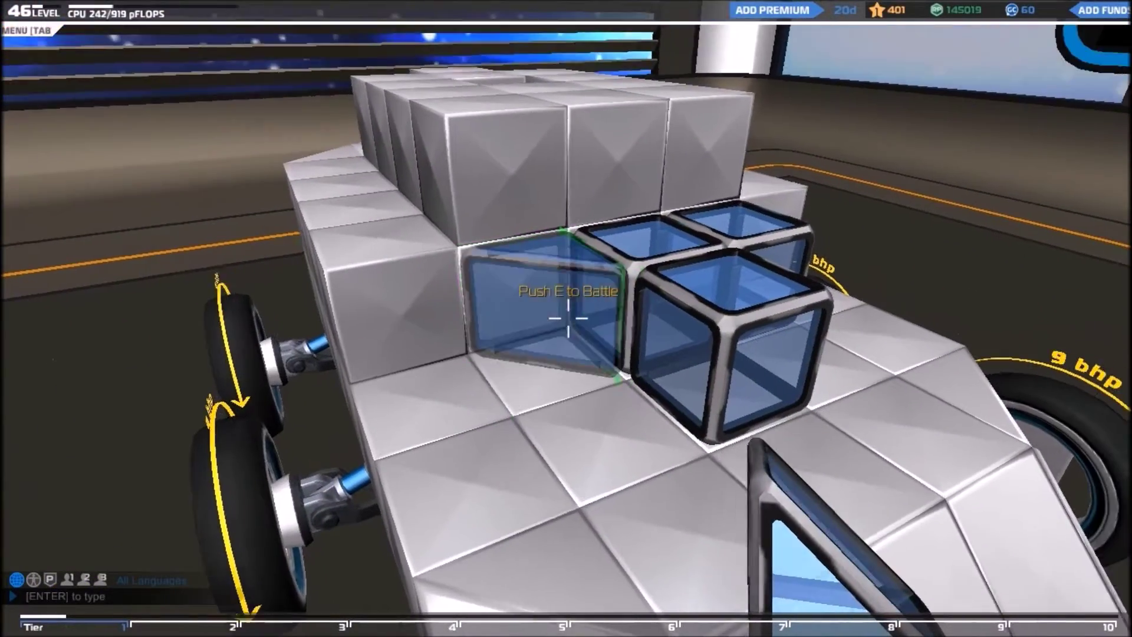
key("a")
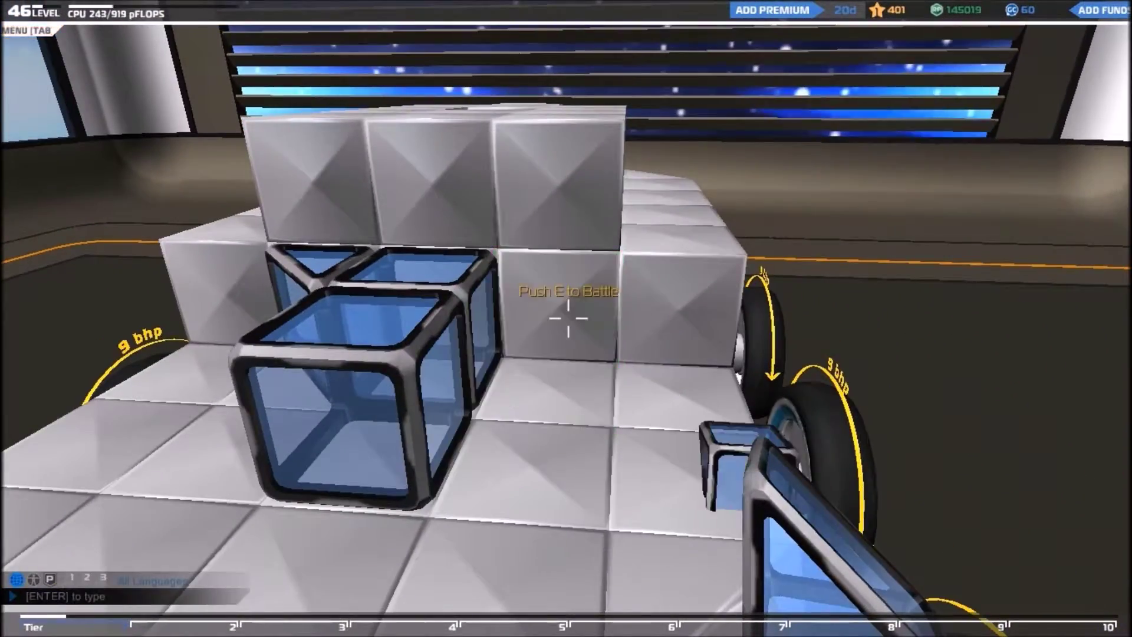
key("a")
key("s")
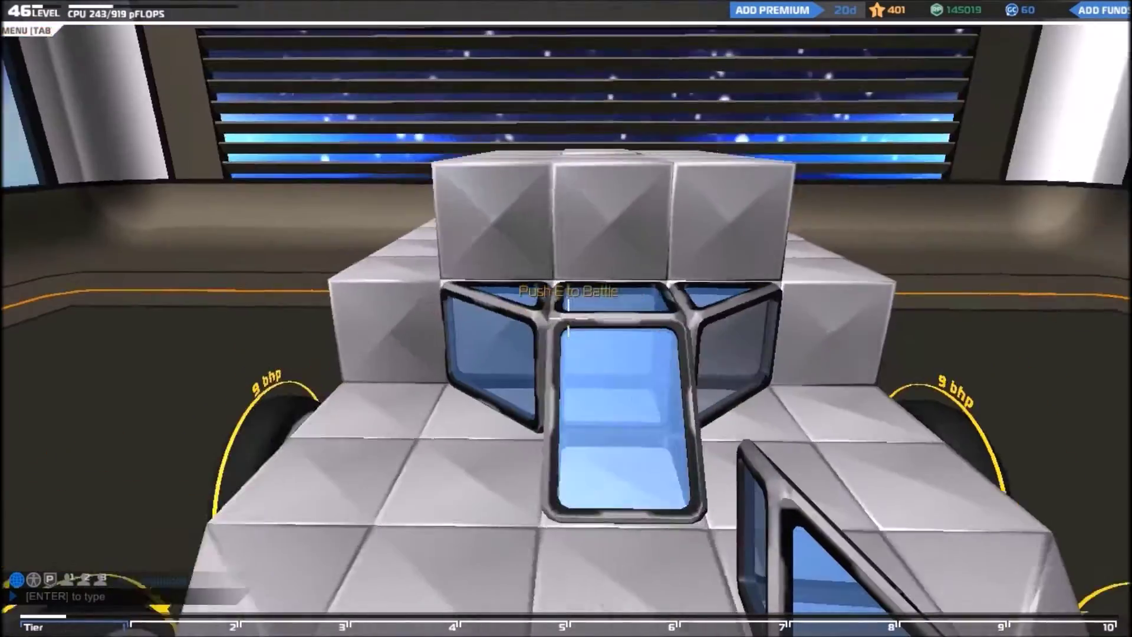
key("a")
key("w")
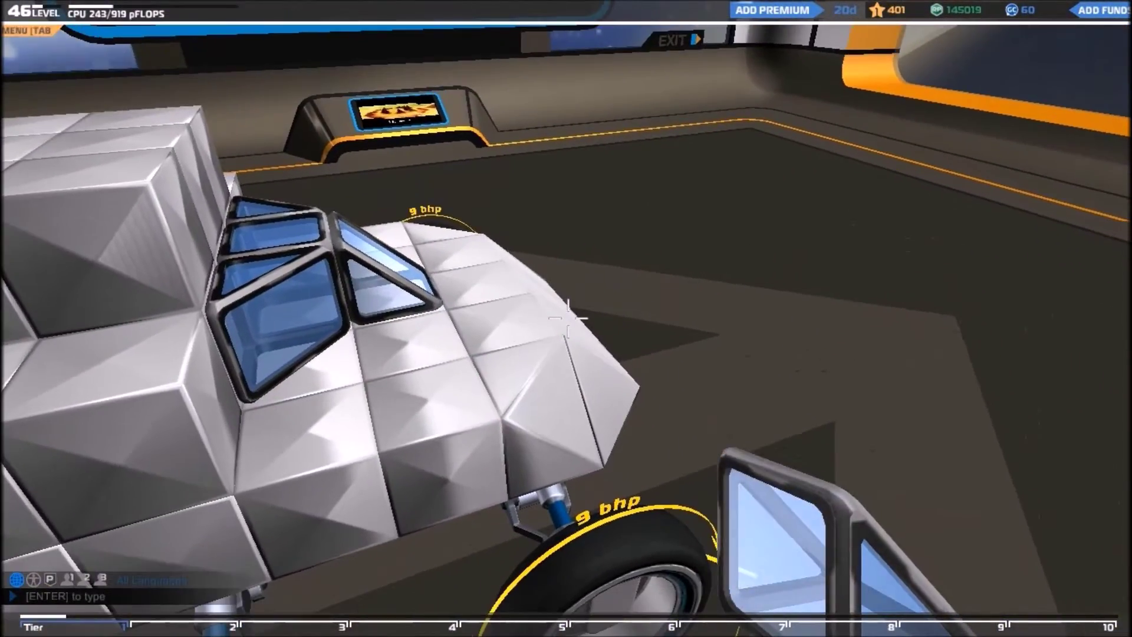
key("a")
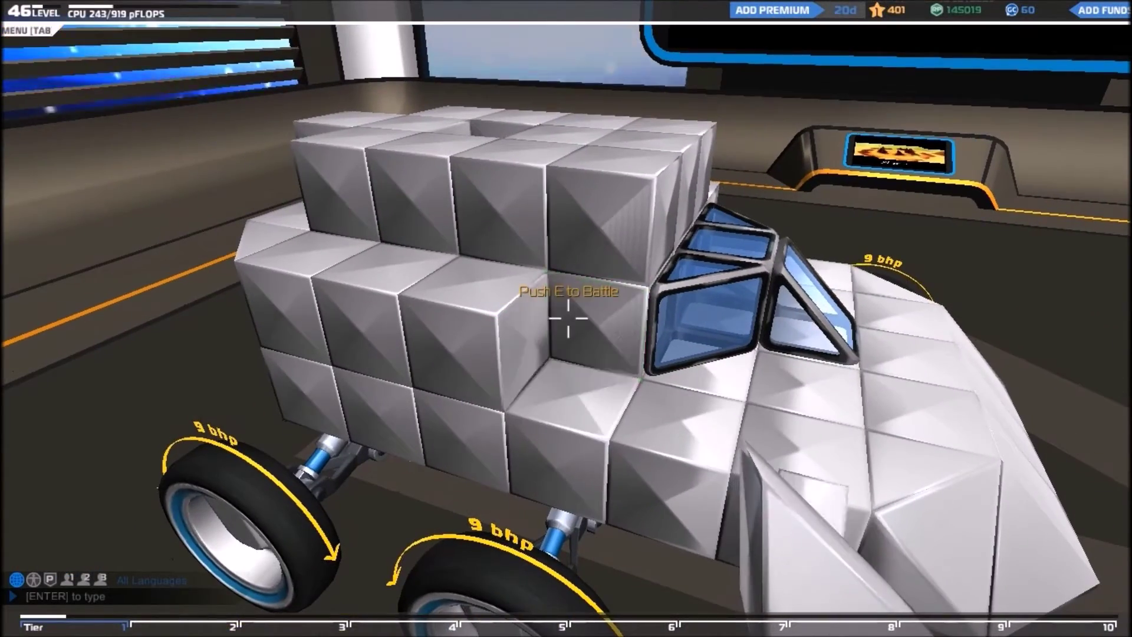
key("d")
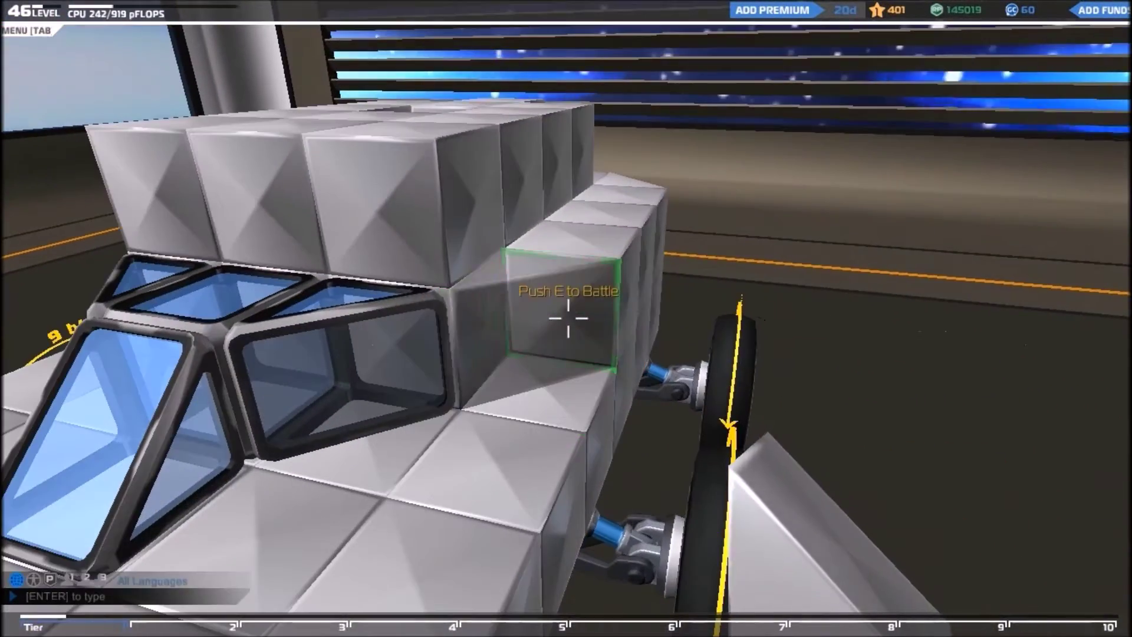
- Place blocks on the cabin top and rear, correcting a misplaced one beside the windshield
left_click(568, 318)
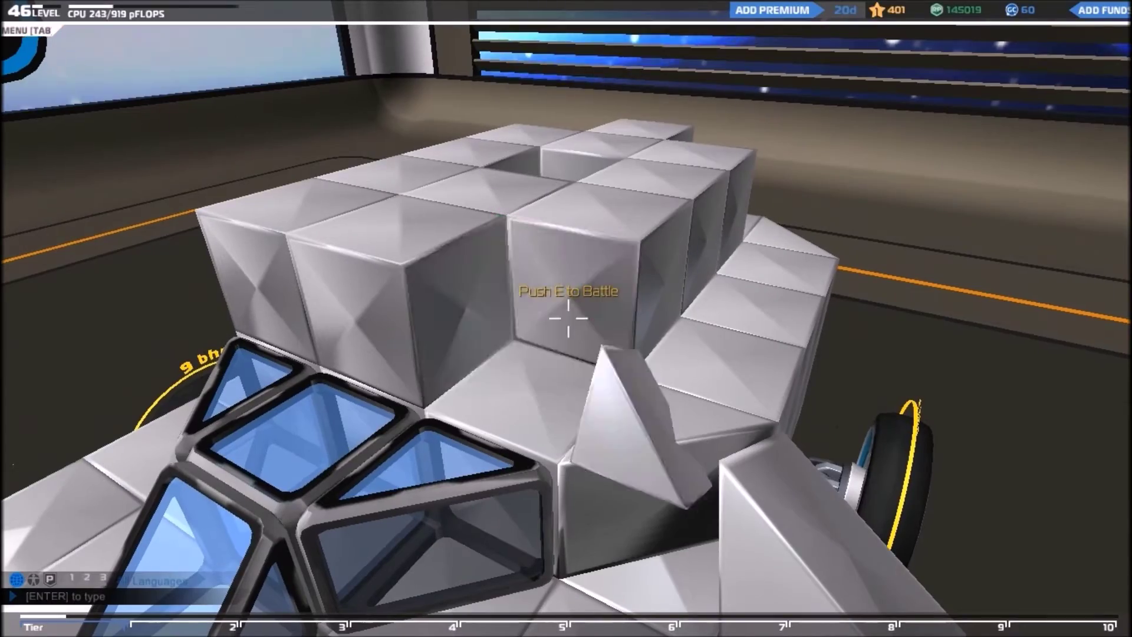
right_click(569, 318)
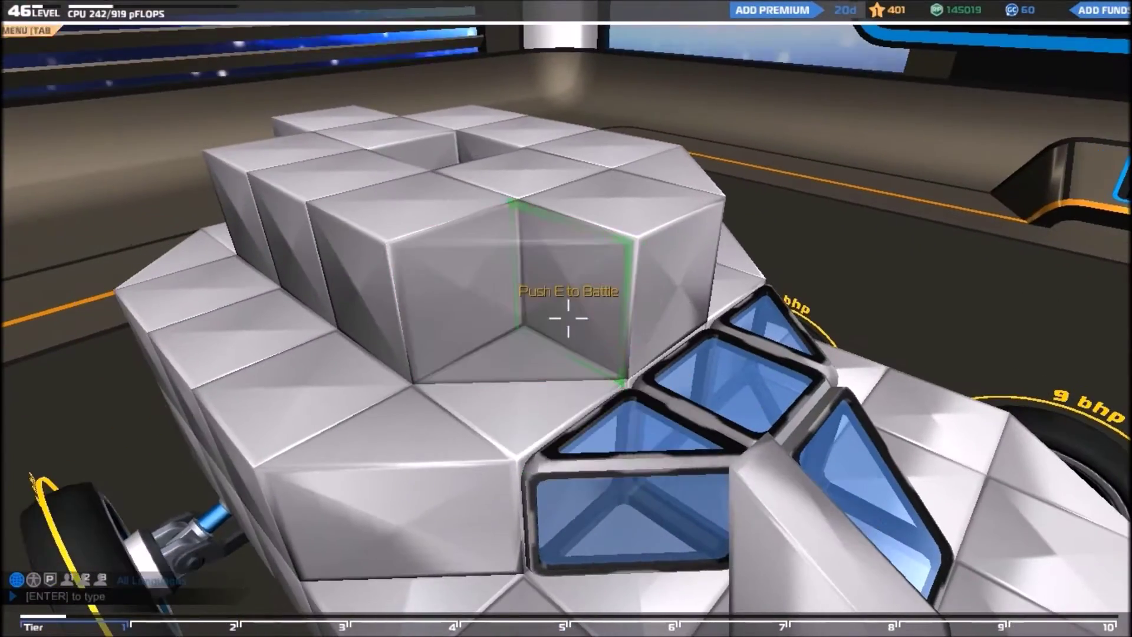
left_click(568, 319)
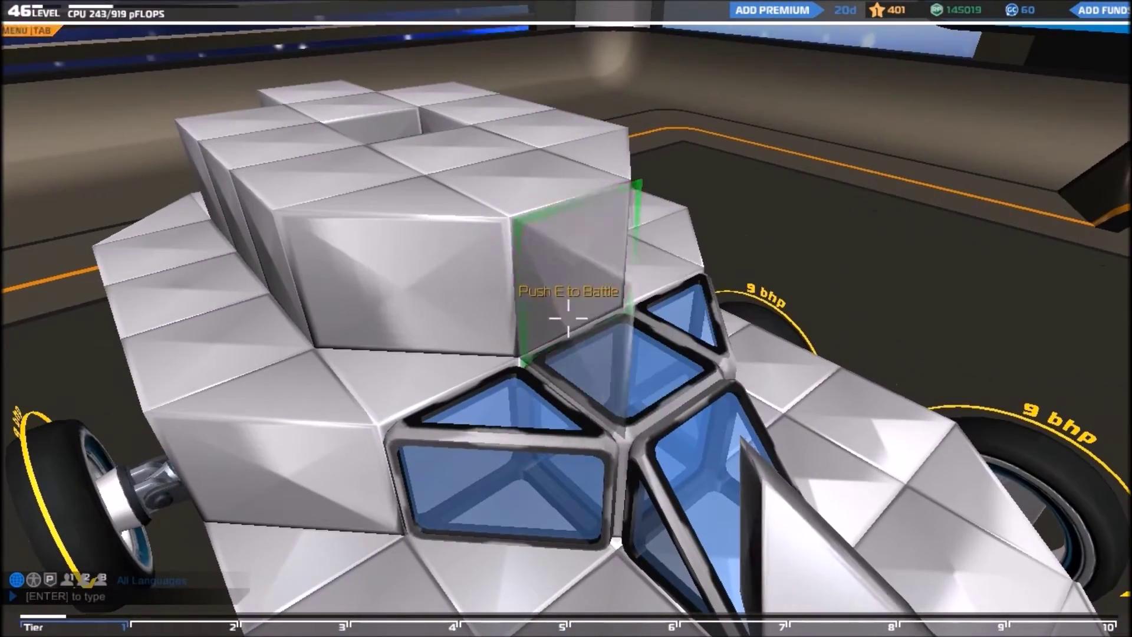
key("s")
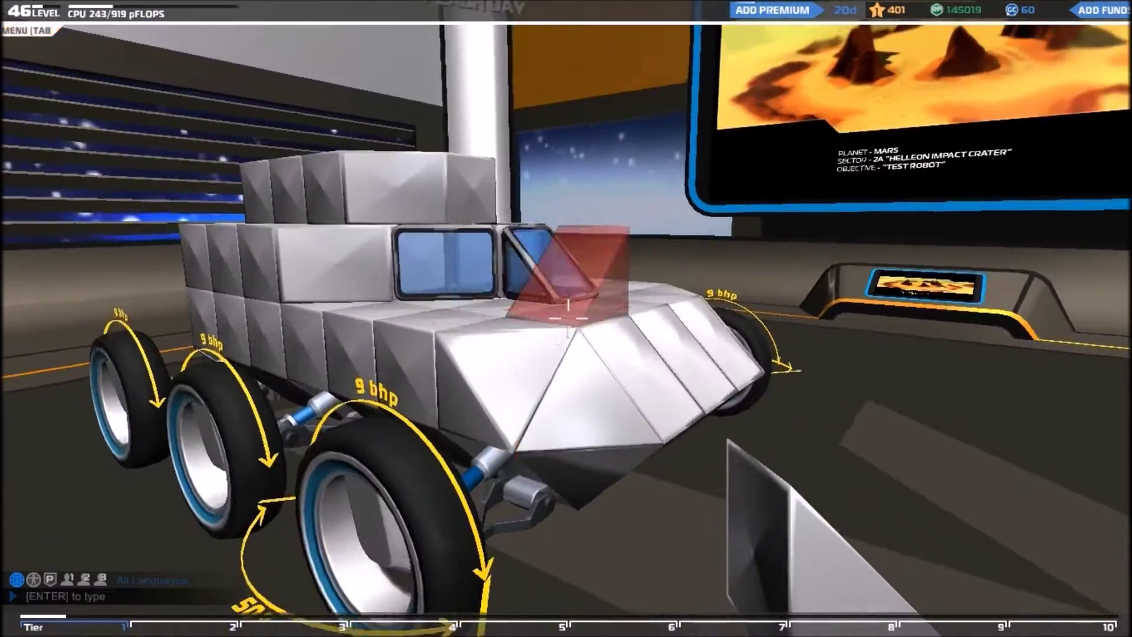
key("w")
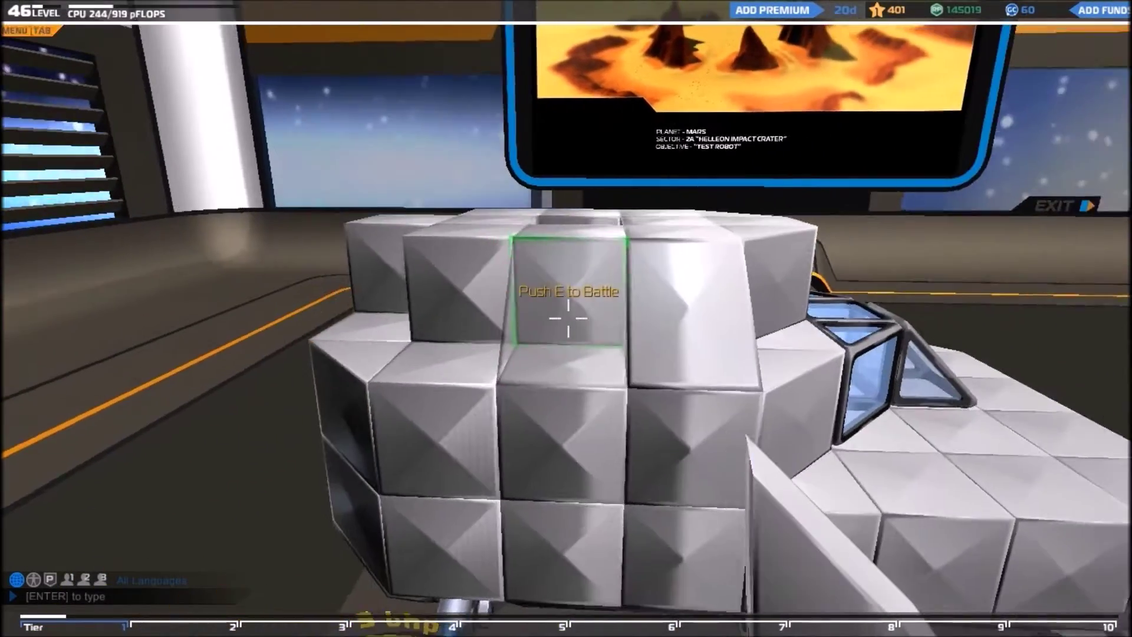
left_click(568, 319)
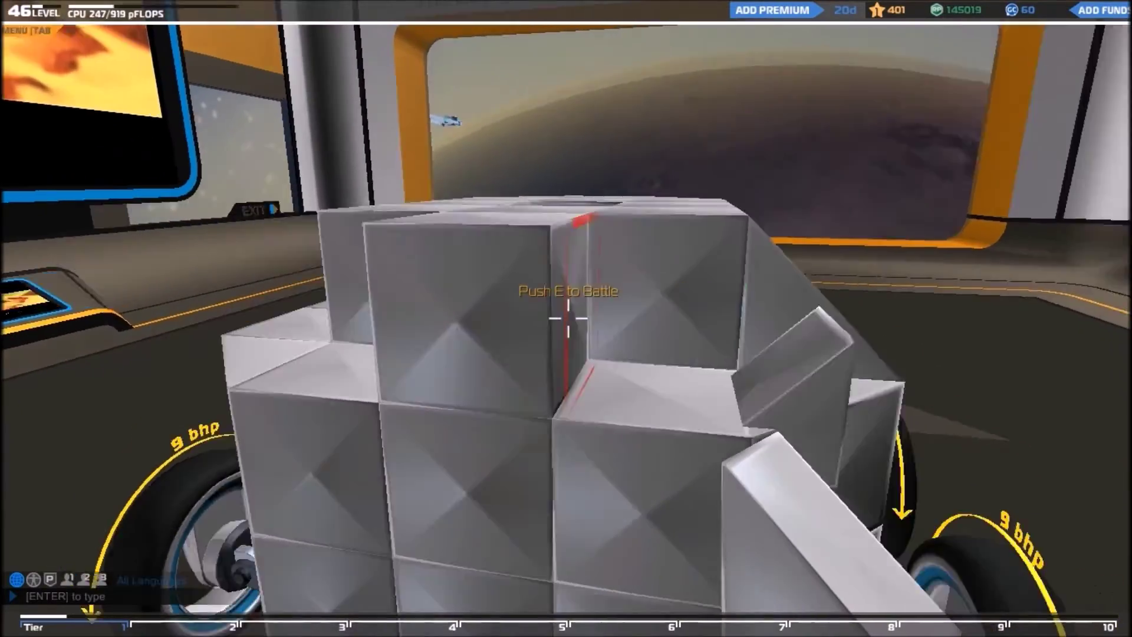
- Add roof, side and above-windshield blocks, replace a corner block, and add sloped corner pieces
left_click(566, 318)
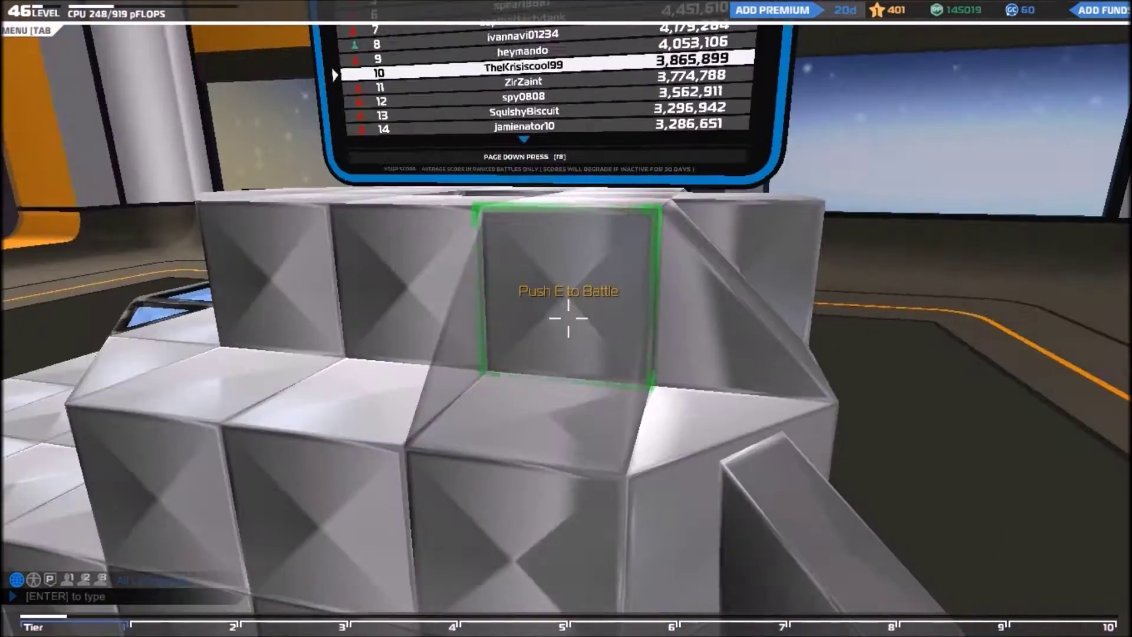
left_click(567, 318)
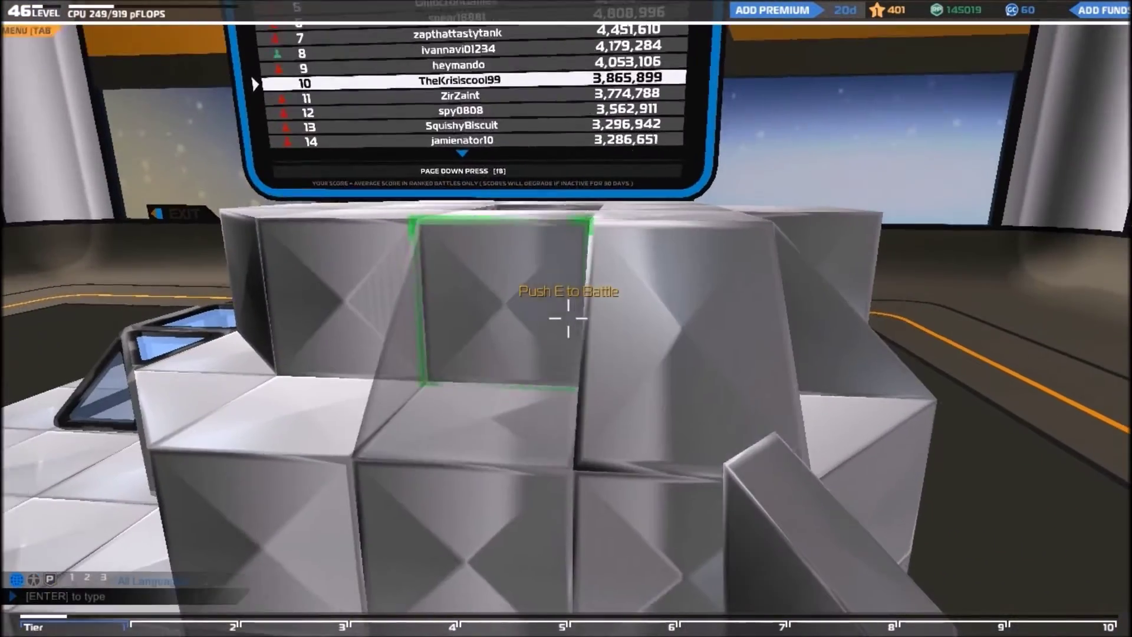
left_click(567, 319)
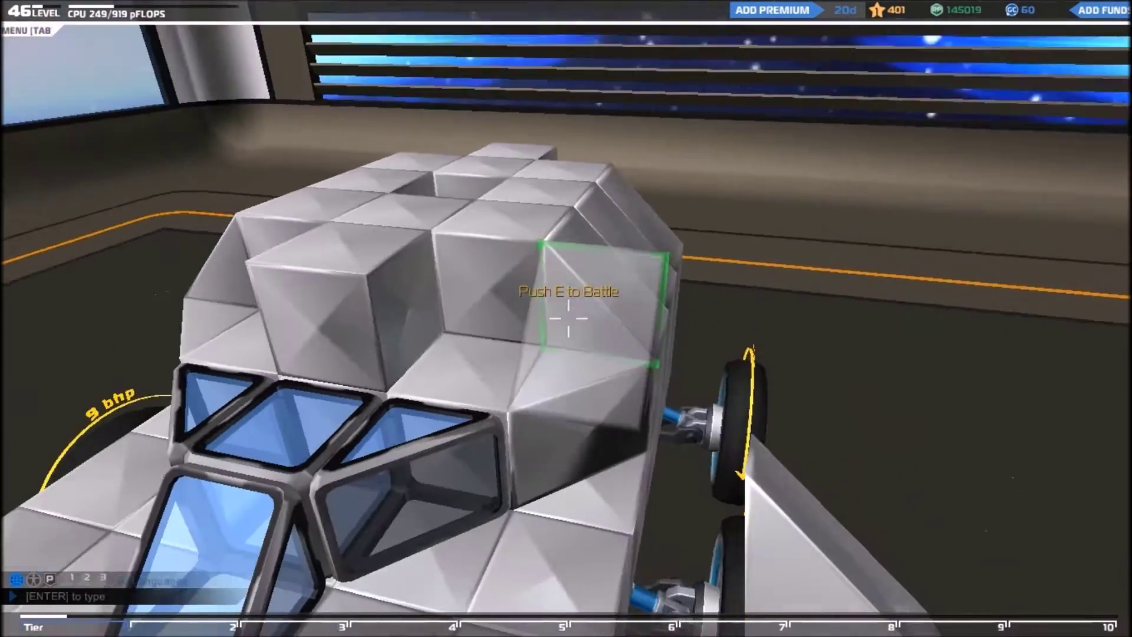
right_click(568, 319)
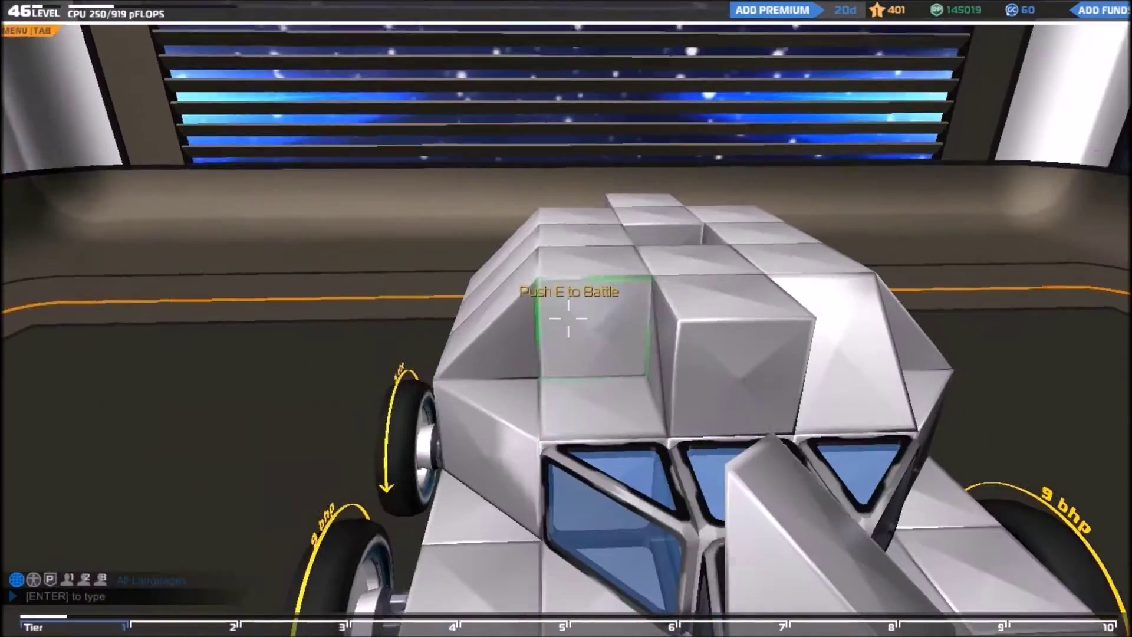
left_click(568, 318)
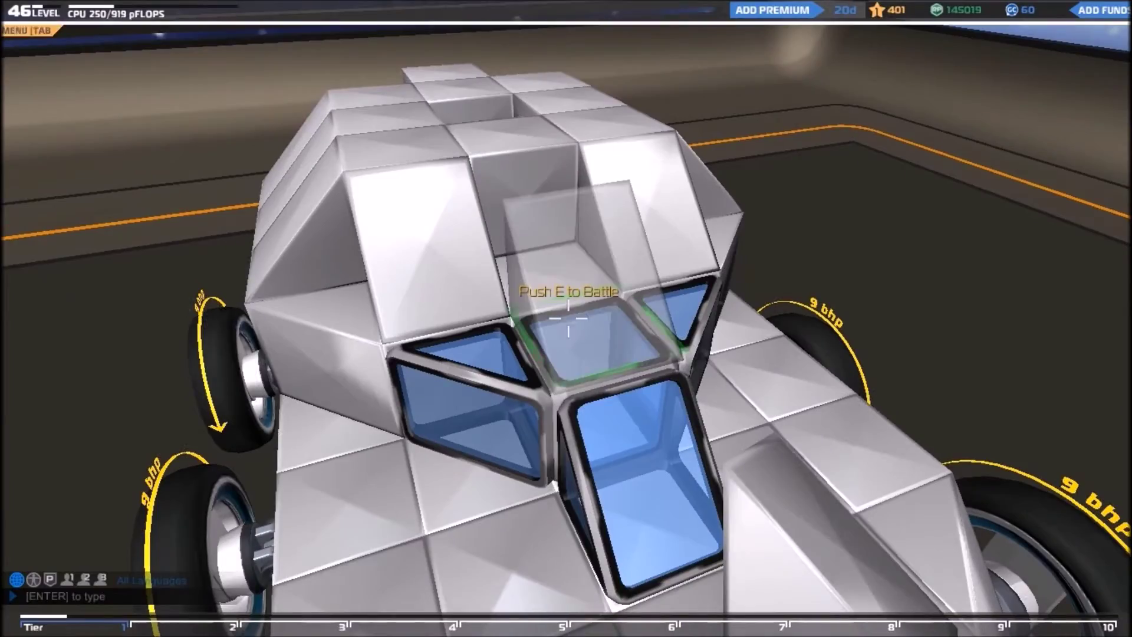
left_click(568, 318)
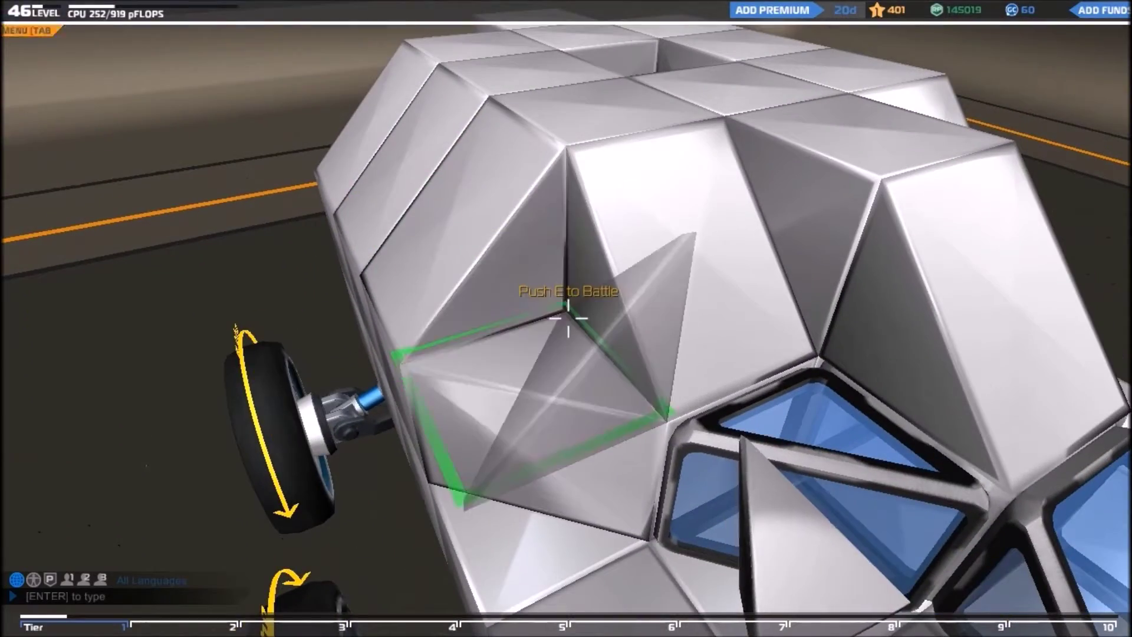
left_click(567, 315)
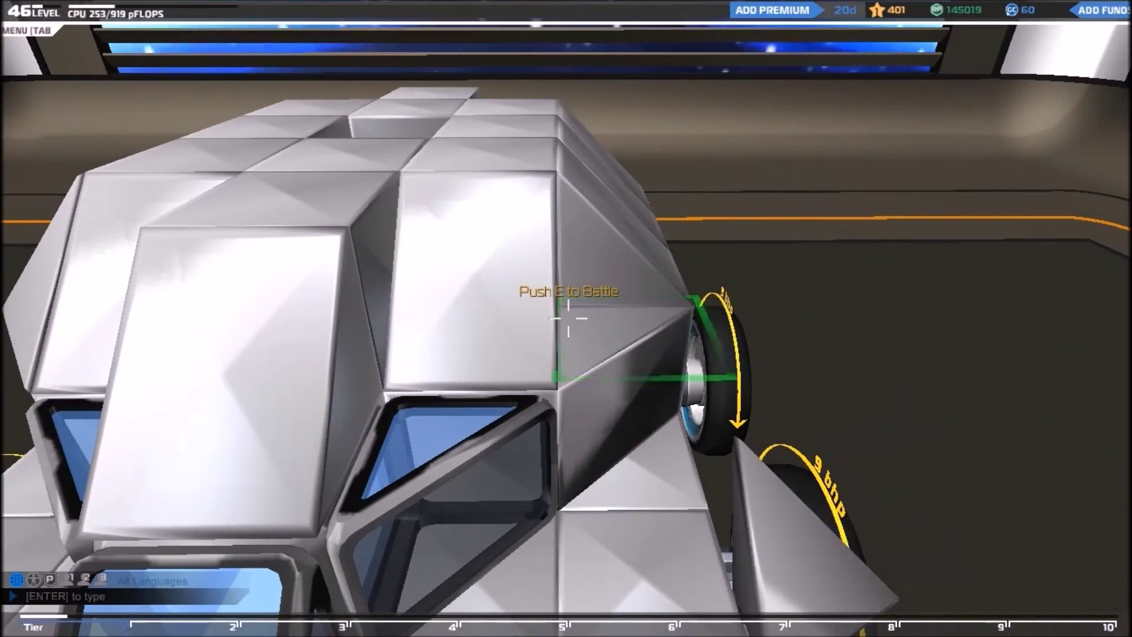
left_click(567, 315)
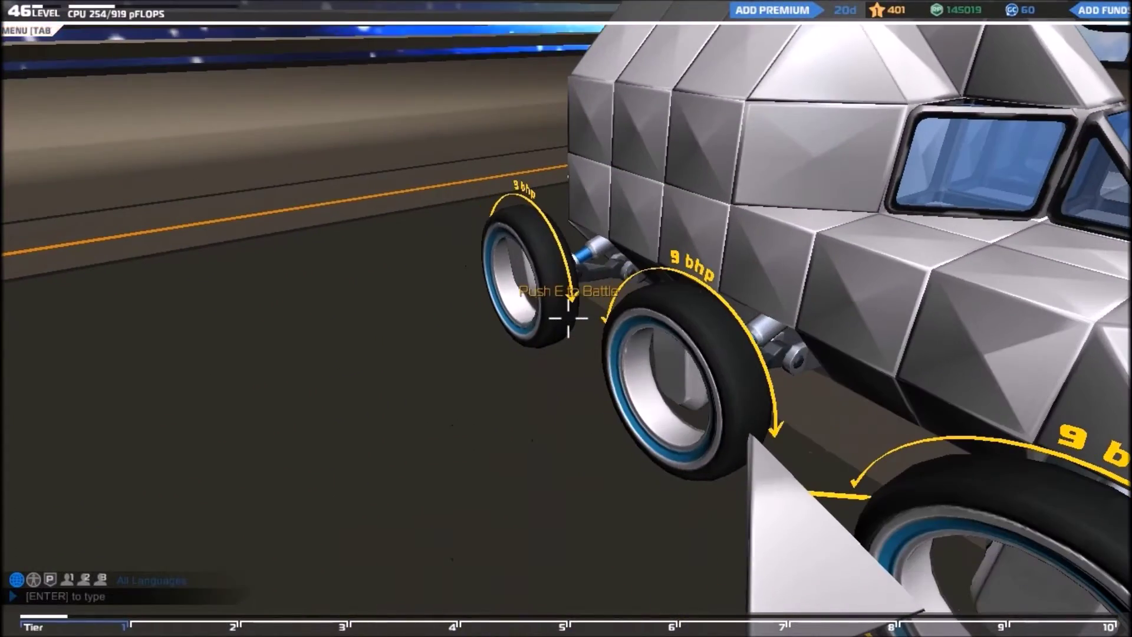
key("e")
- Launch the Test Robot mode on Mars, drive the rover, then exit to the garage
key("Escape")
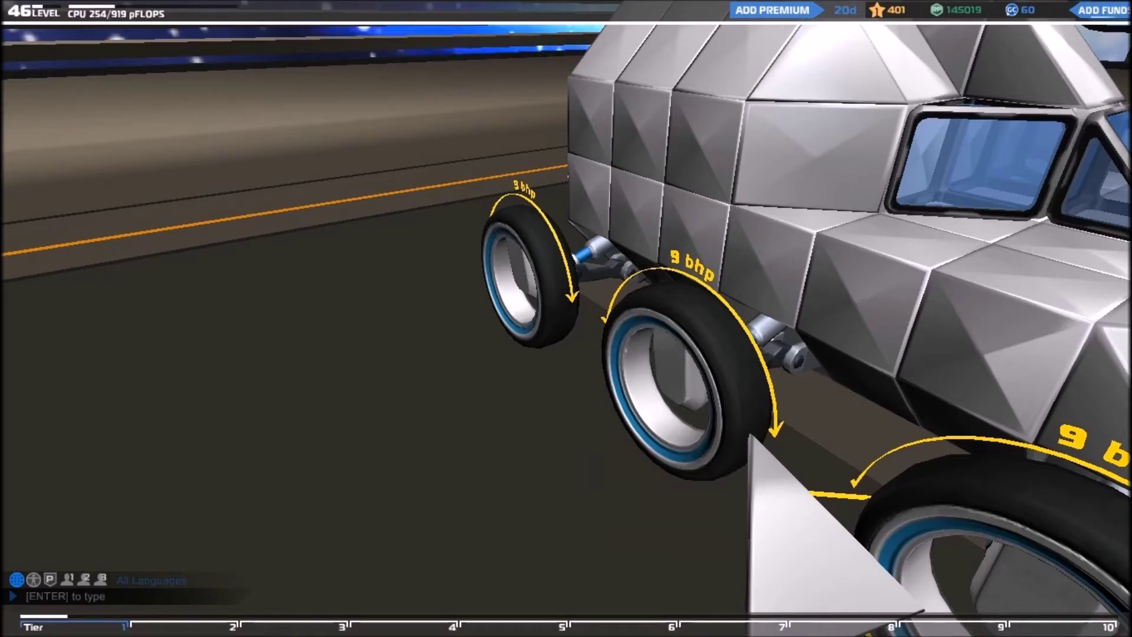
key("t")
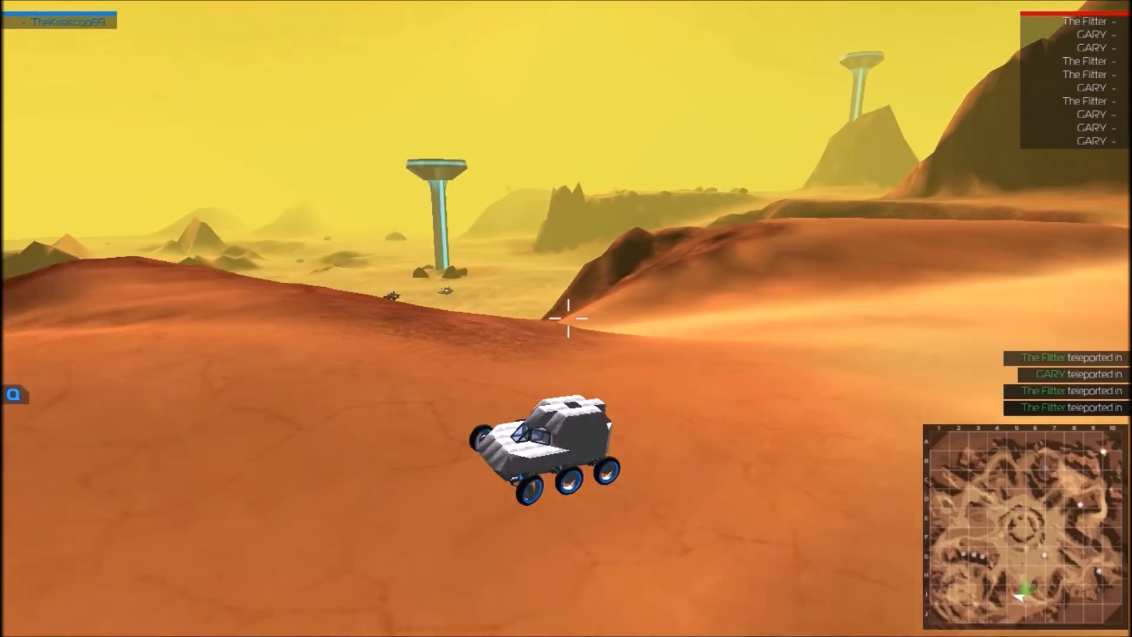
key("d")
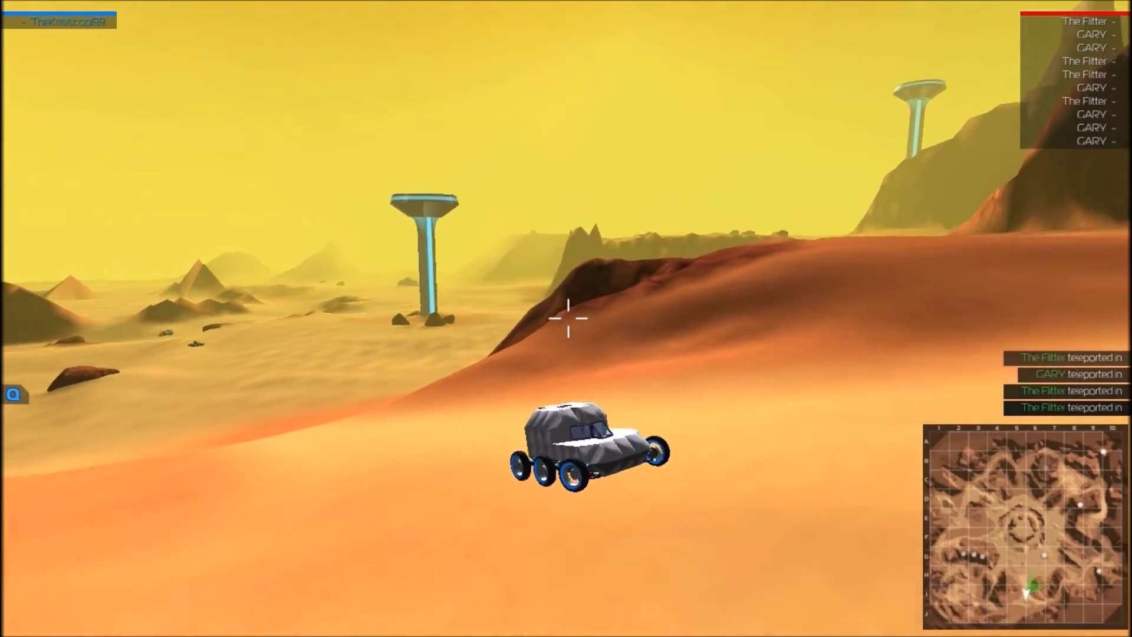
key("Escape")
key("Escape")
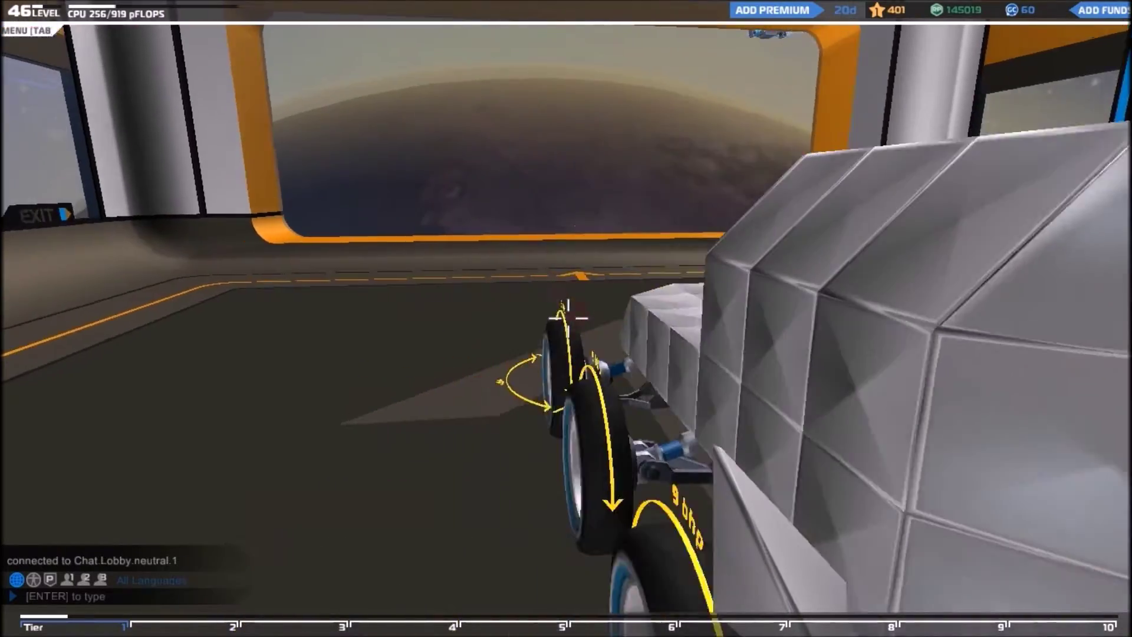
- Buy six Top Mount SMG T1 guns for 600 RP from the Cube Depot
key("q")
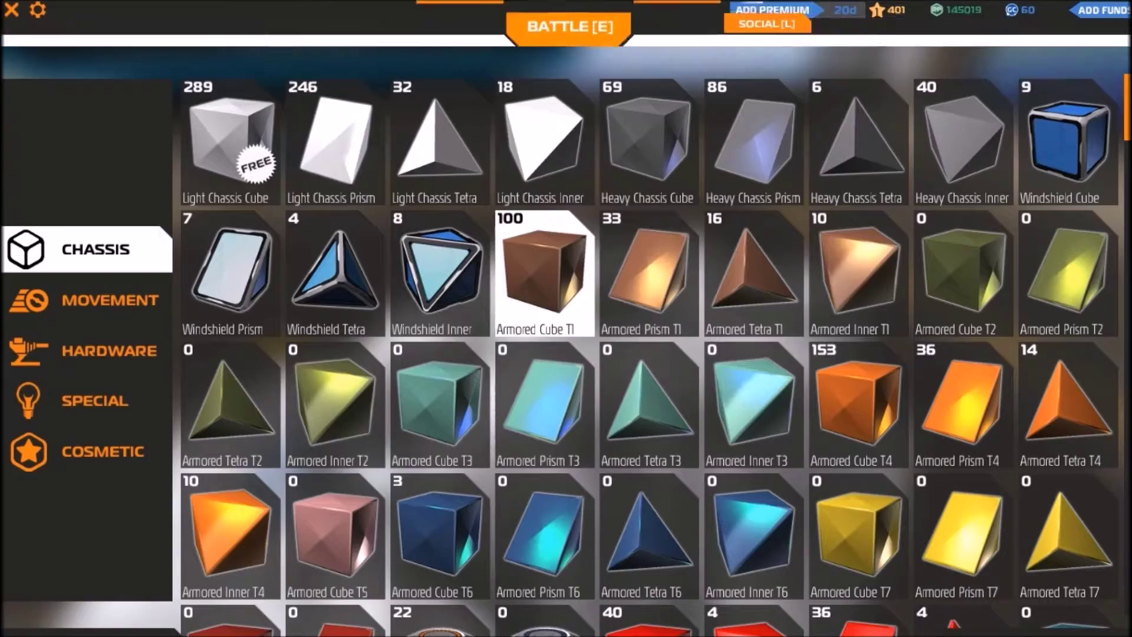
left_click(89, 350)
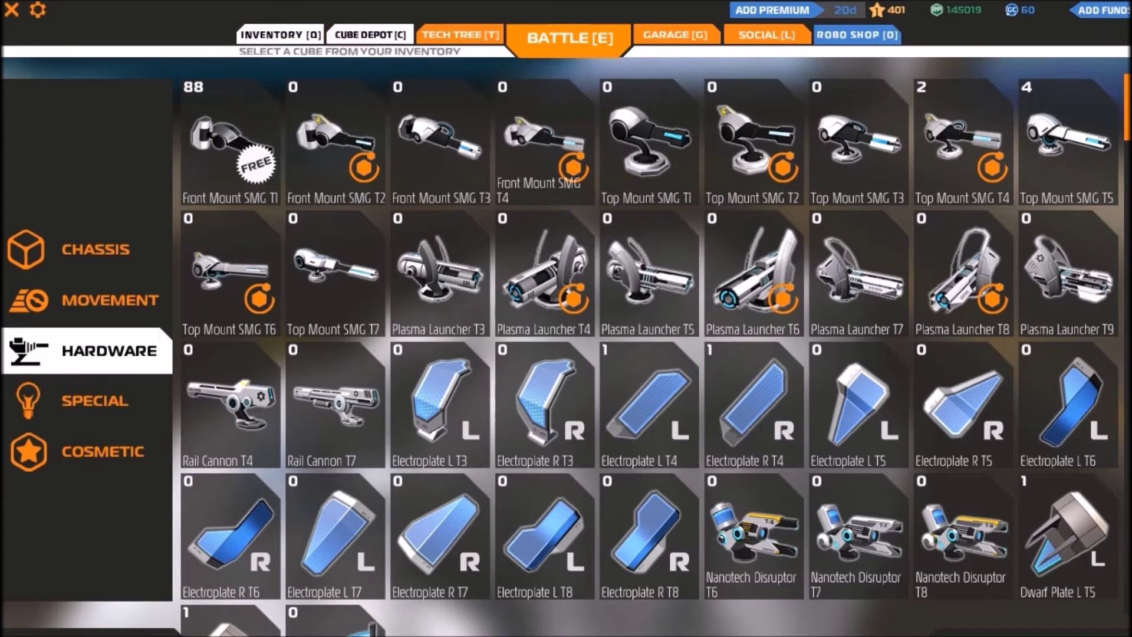
key("c")
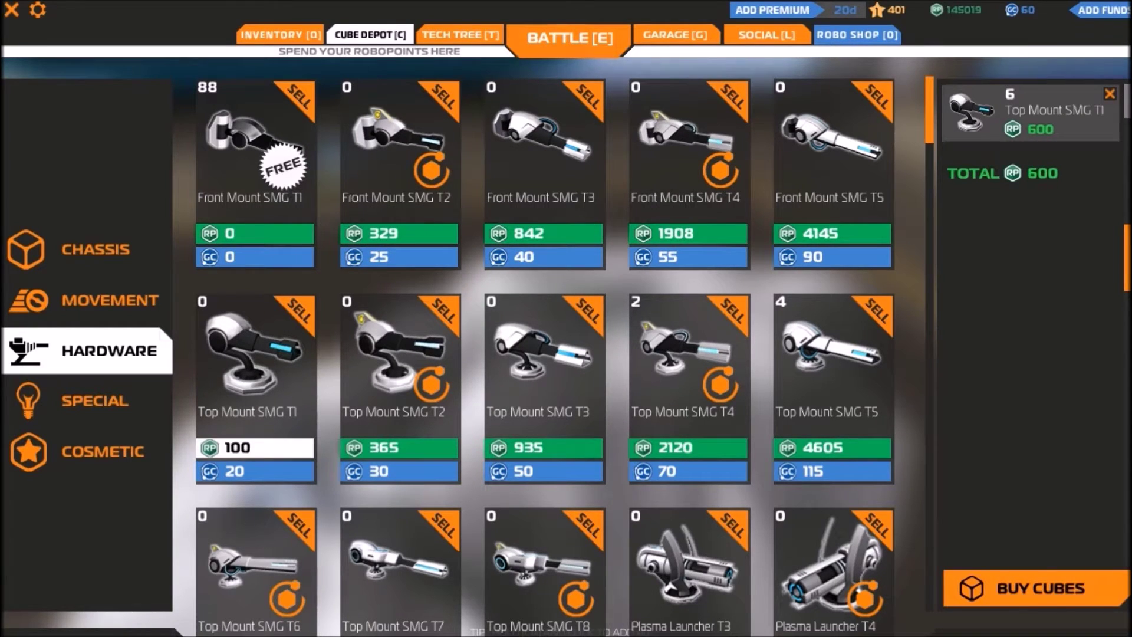
left_click(1036, 589)
left_click(485, 414)
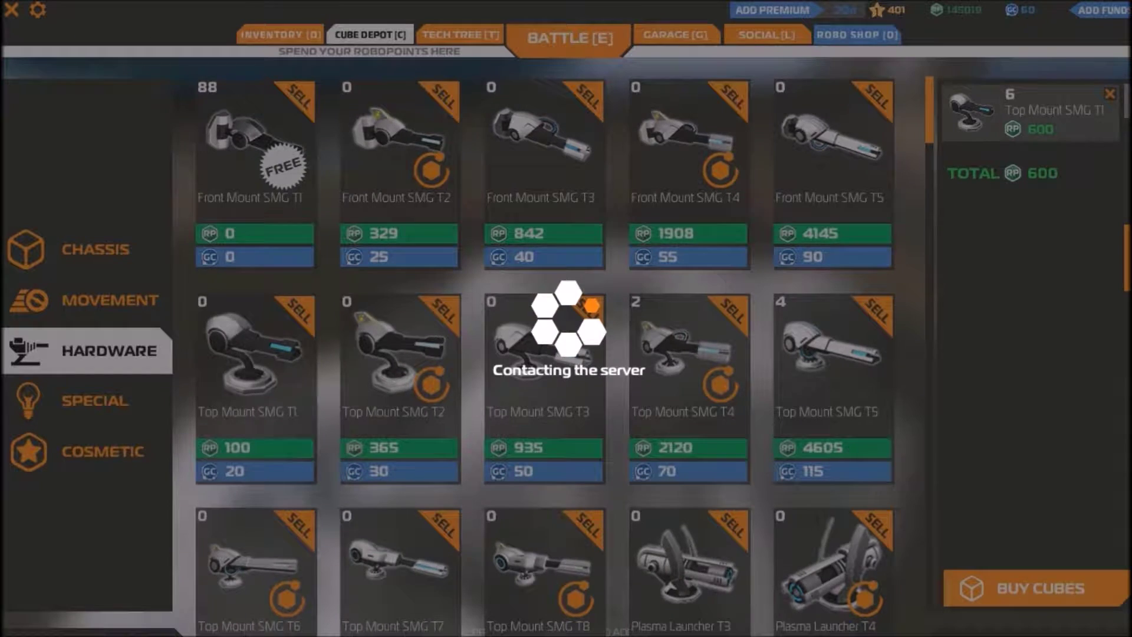
- Mount the first Top Mount SMG T1 on the rover's roof
key("q")
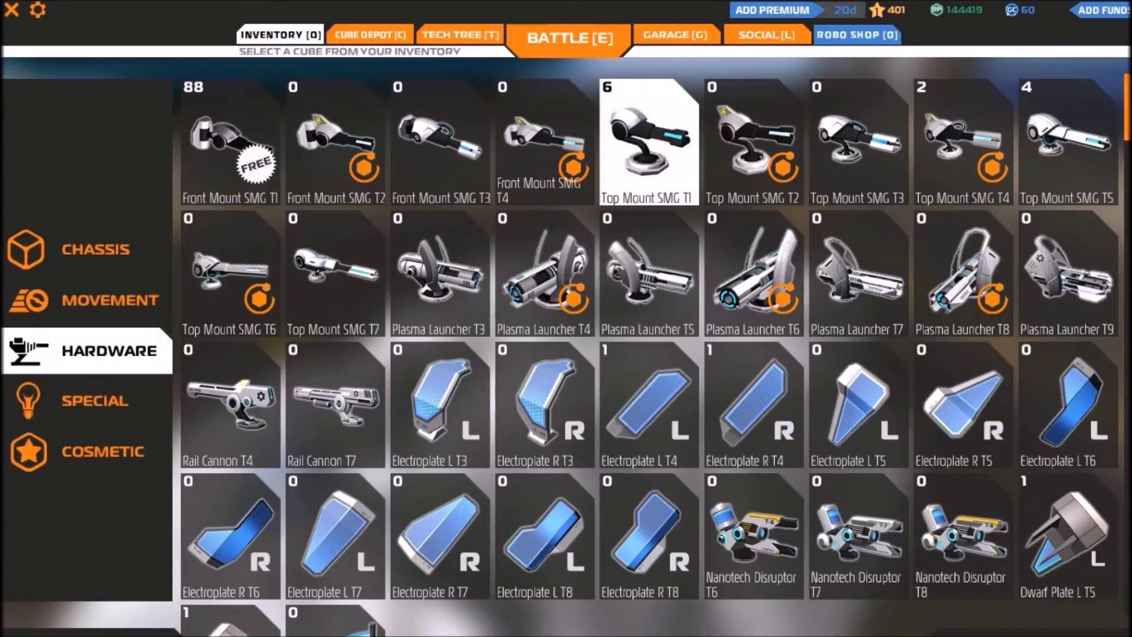
left_click(650, 142)
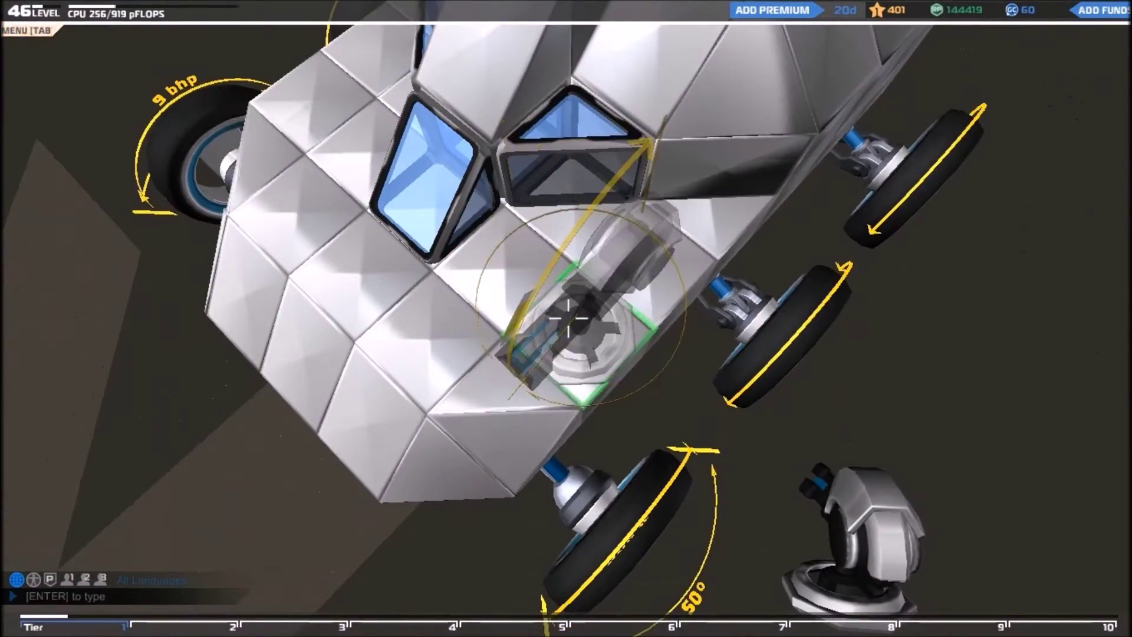
left_click(565, 318)
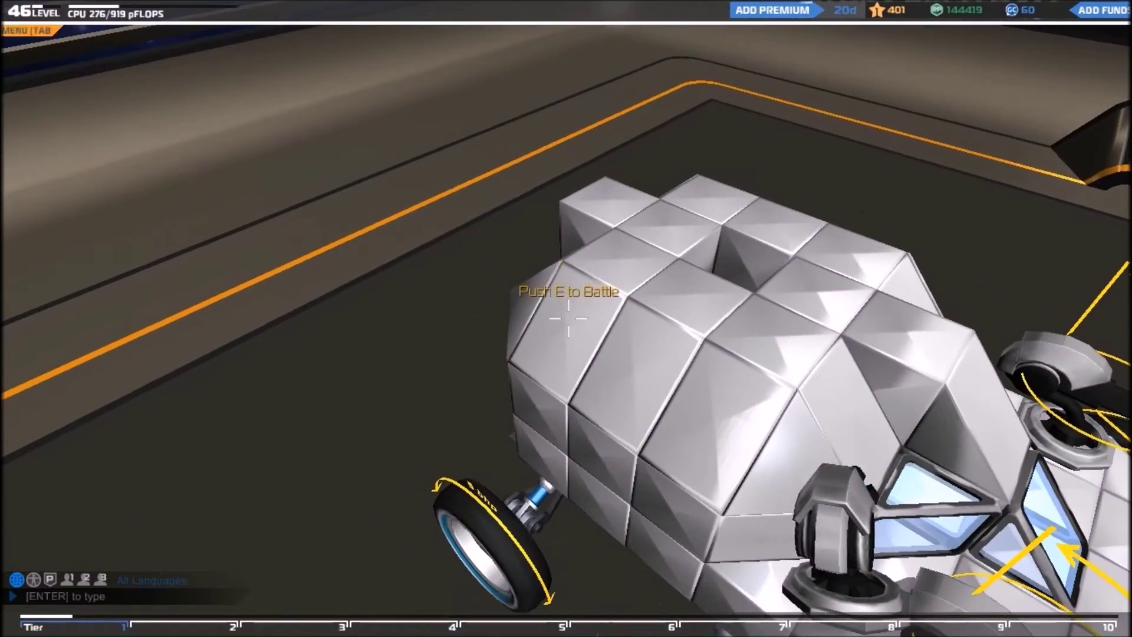
- Replace a block on the rover's body with a new chassis cube
right_click(566, 317)
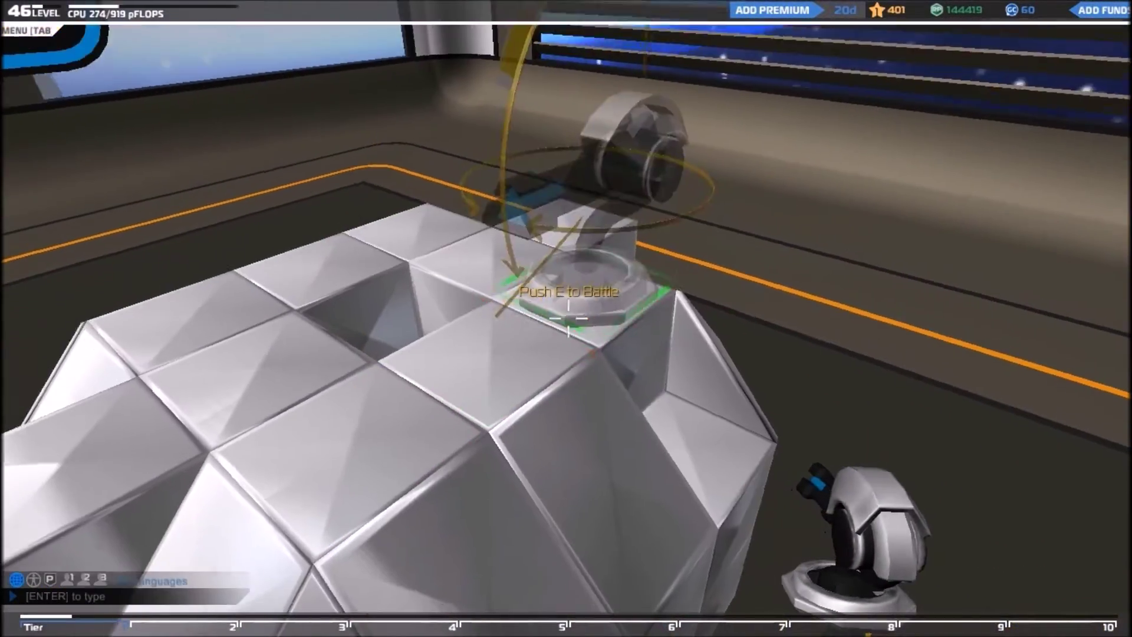
key("1")
left_click(566, 317)
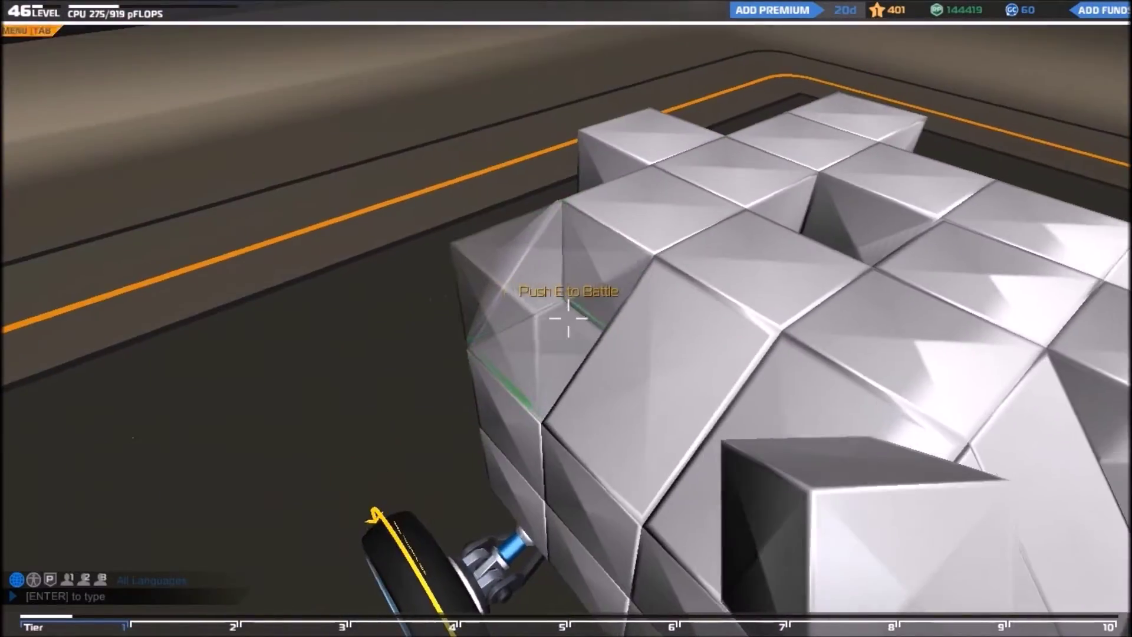
key("2")
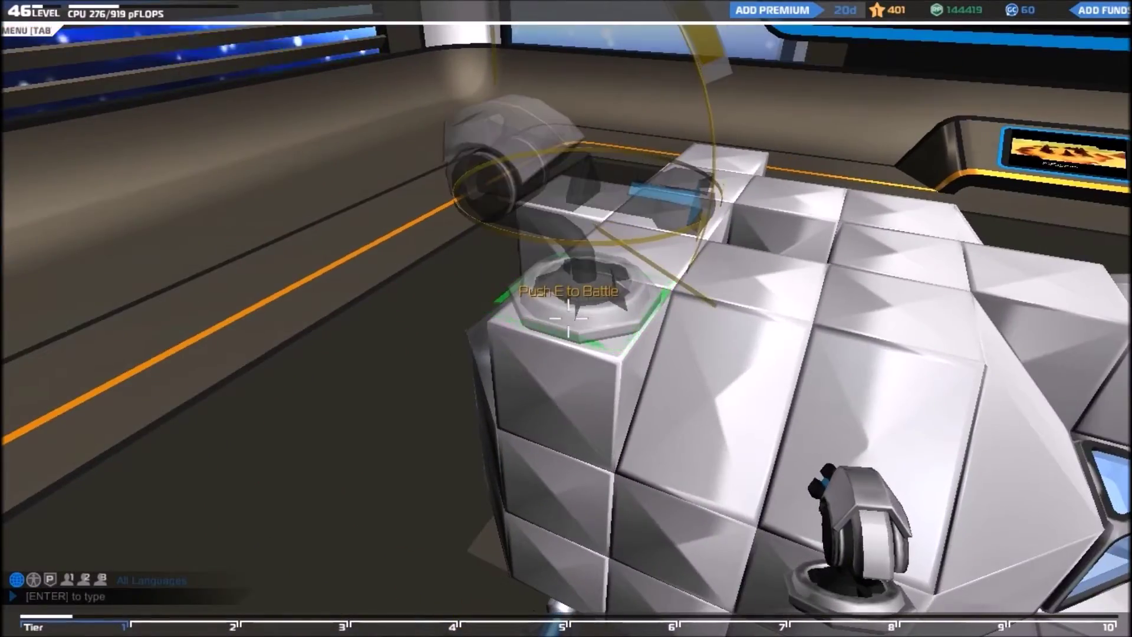
- Mount two more SMGs on the rover's sides, re-placing one misplaced gun
left_click(567, 318)
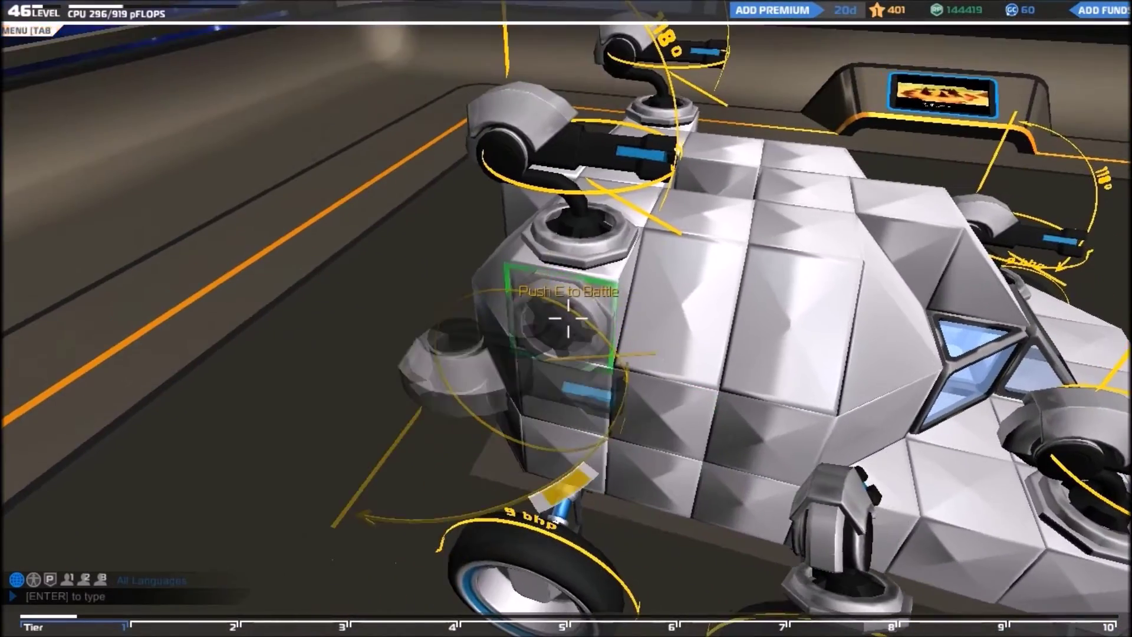
left_click(567, 316)
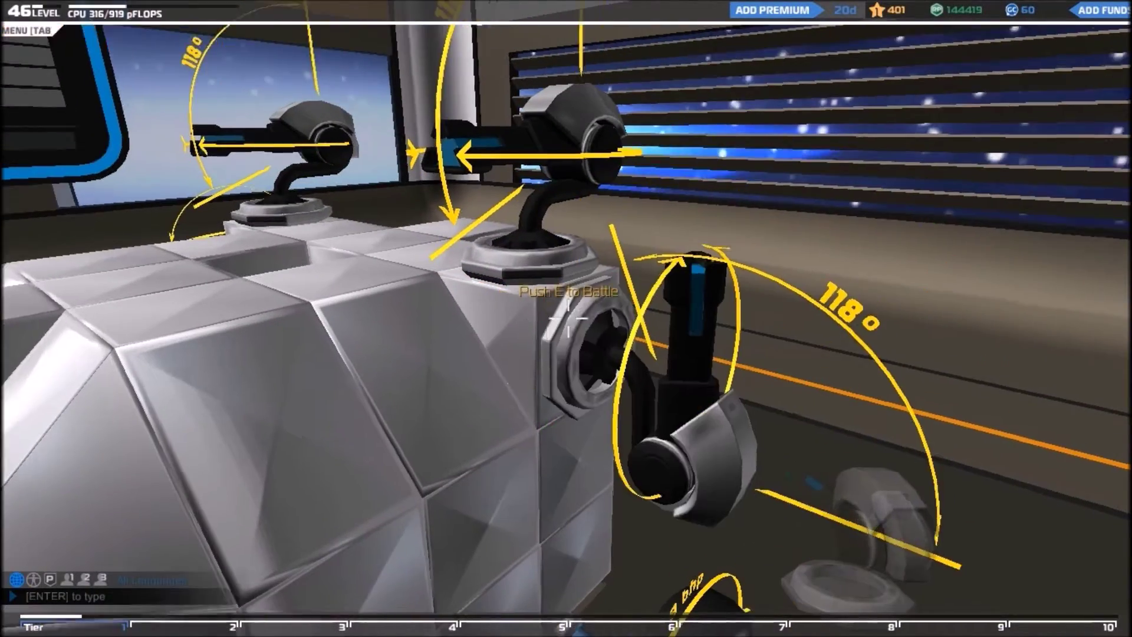
right_click(567, 316)
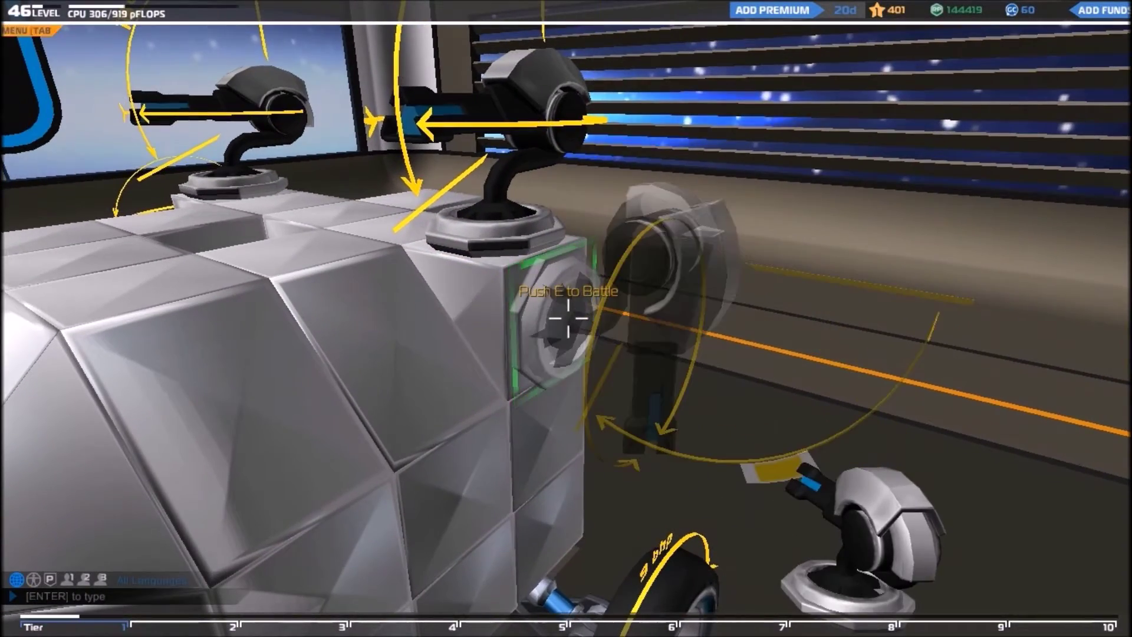
left_click(567, 318)
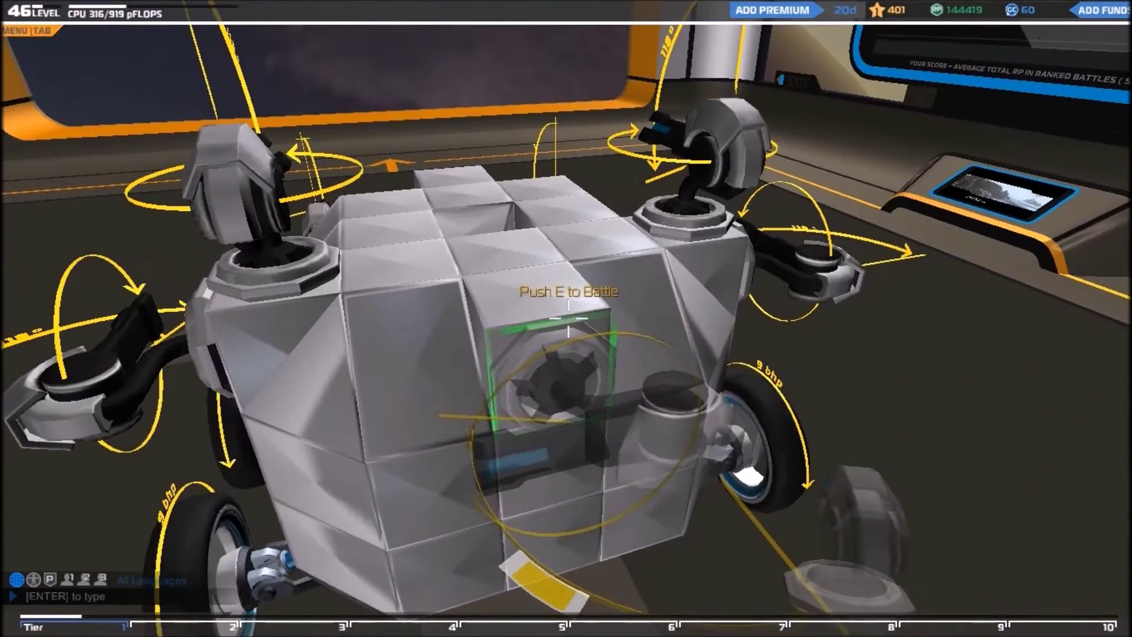
key("Tab")
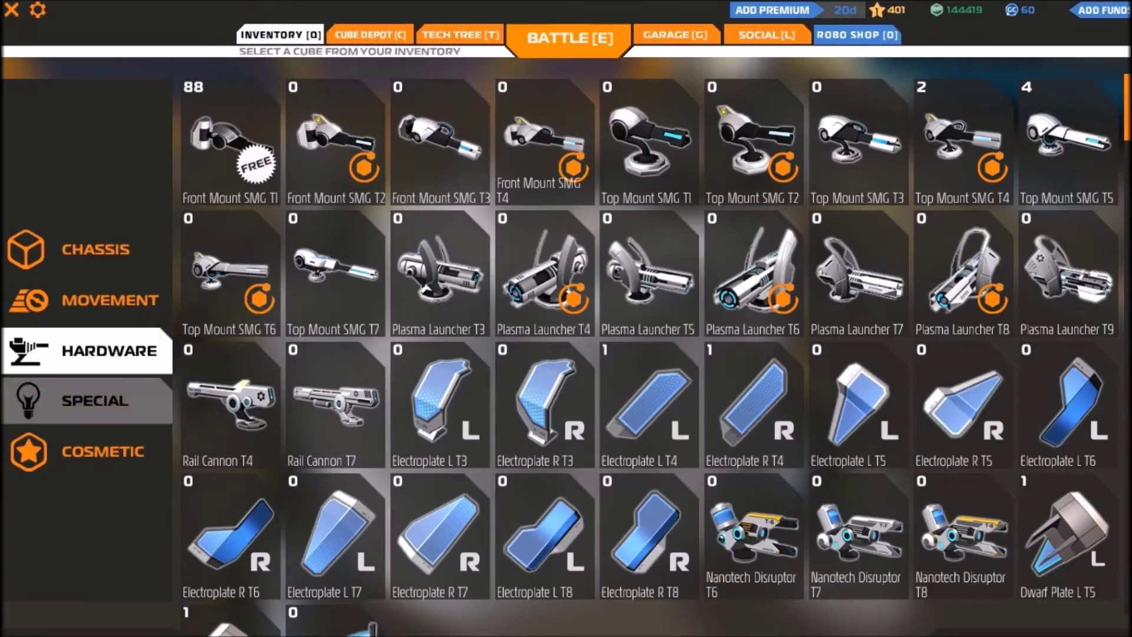
left_click(89, 400)
- Orbit the SMG-armed rover from above, front and both sides, then reopen the special parts inventory
key("Tab")
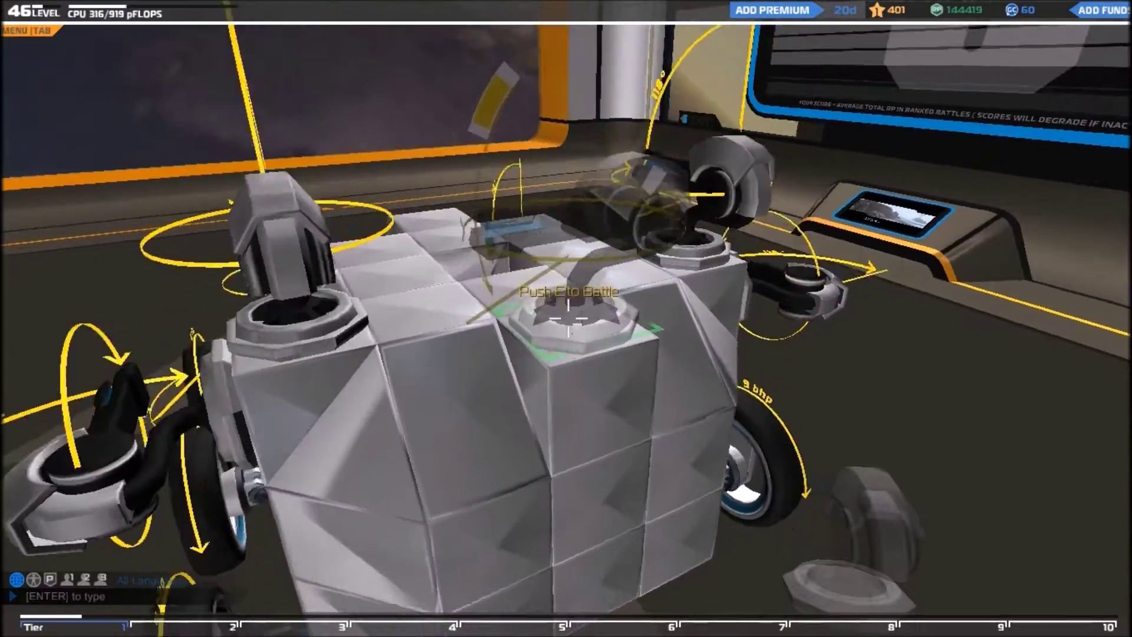
key("a")
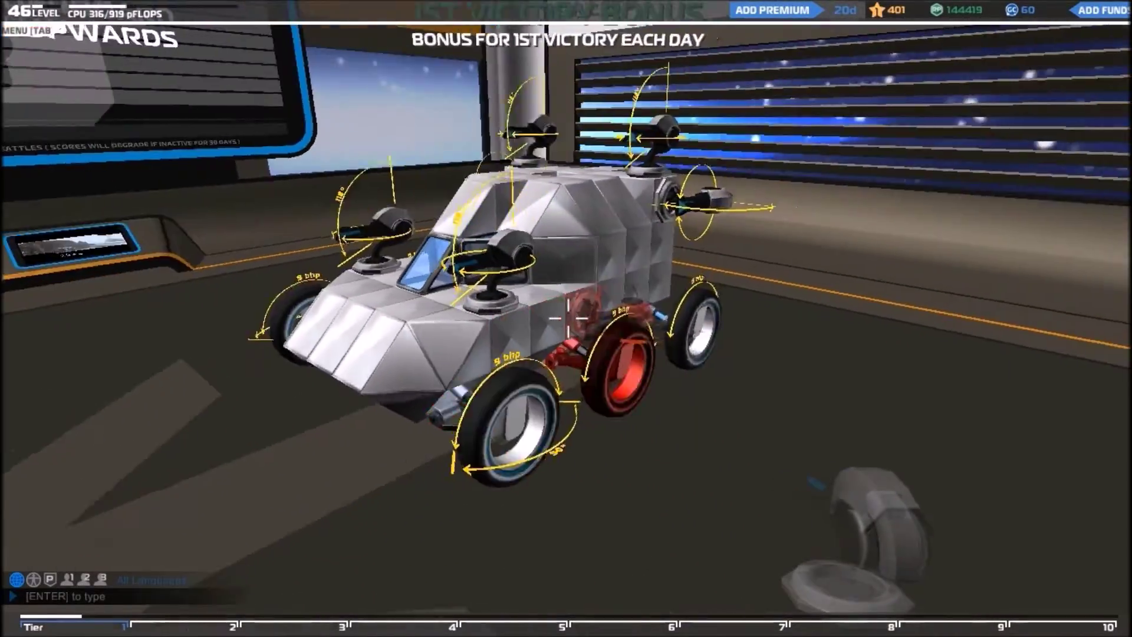
key("d")
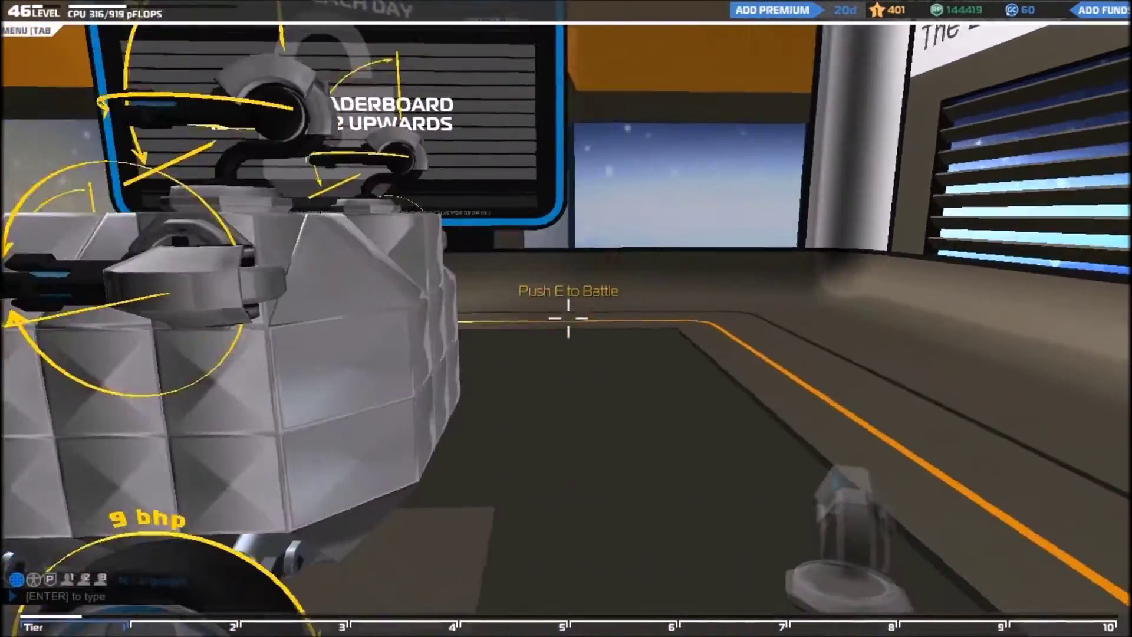
key("space")
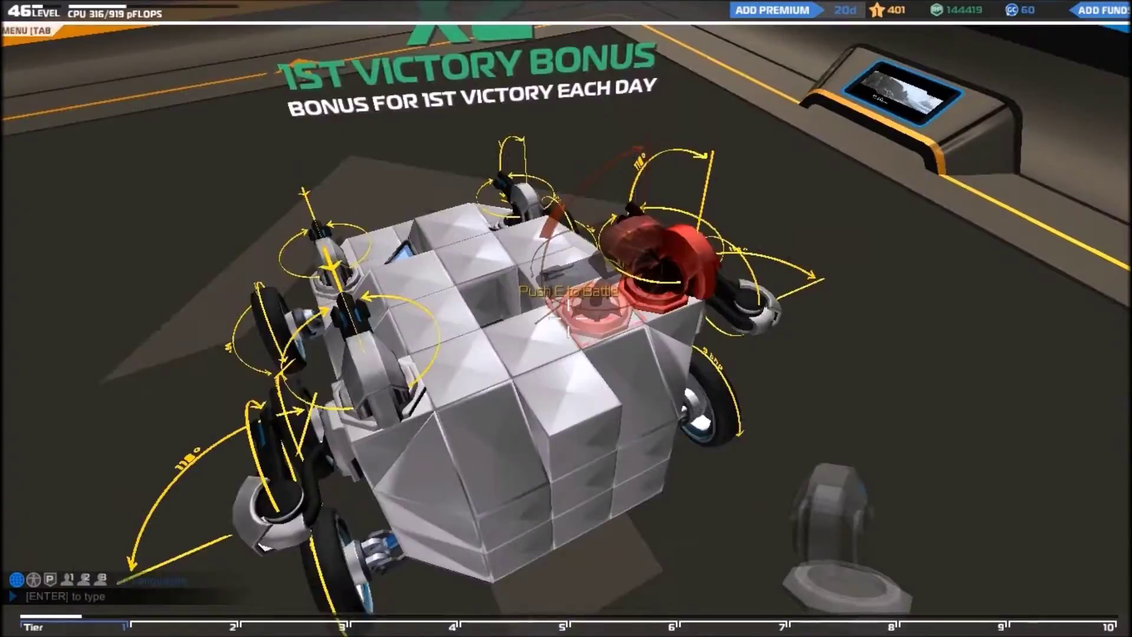
key("w")
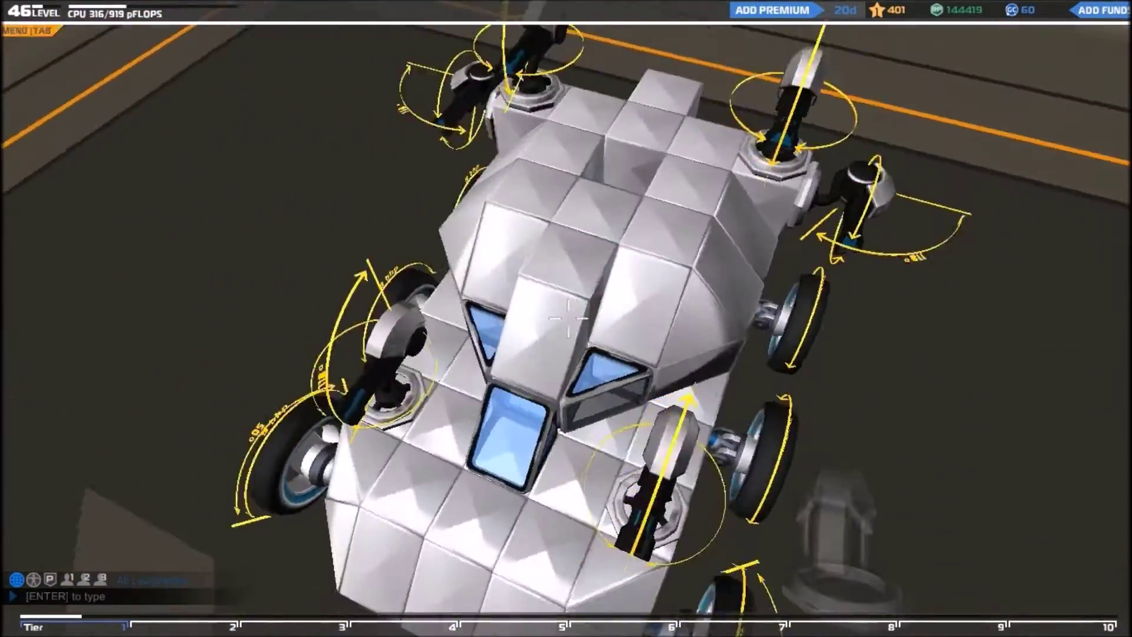
key("w")
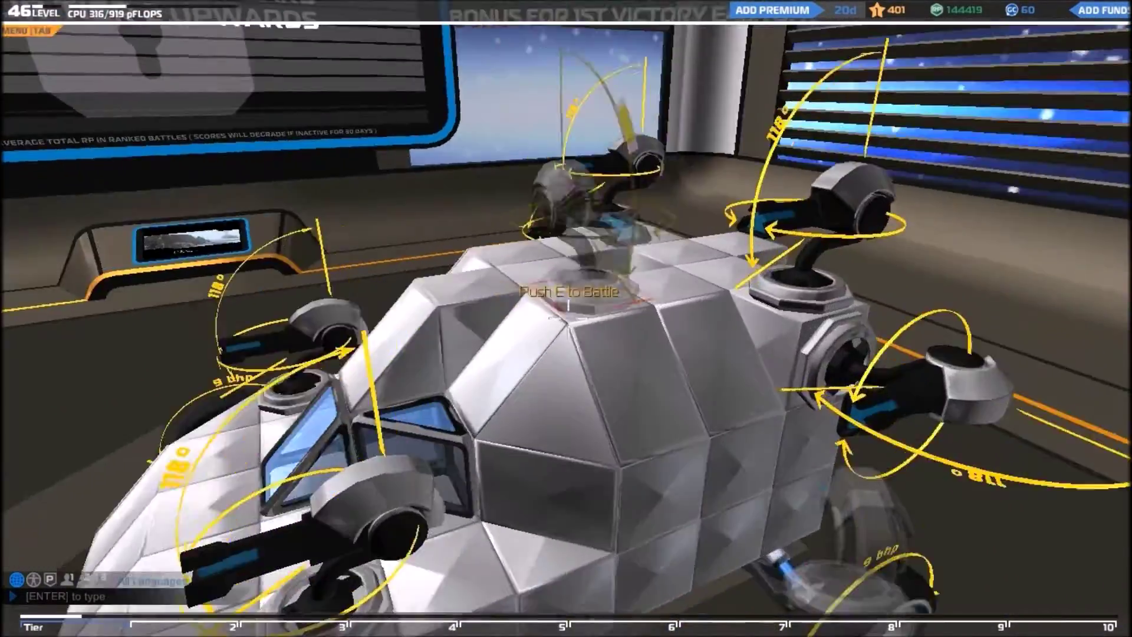
key("s")
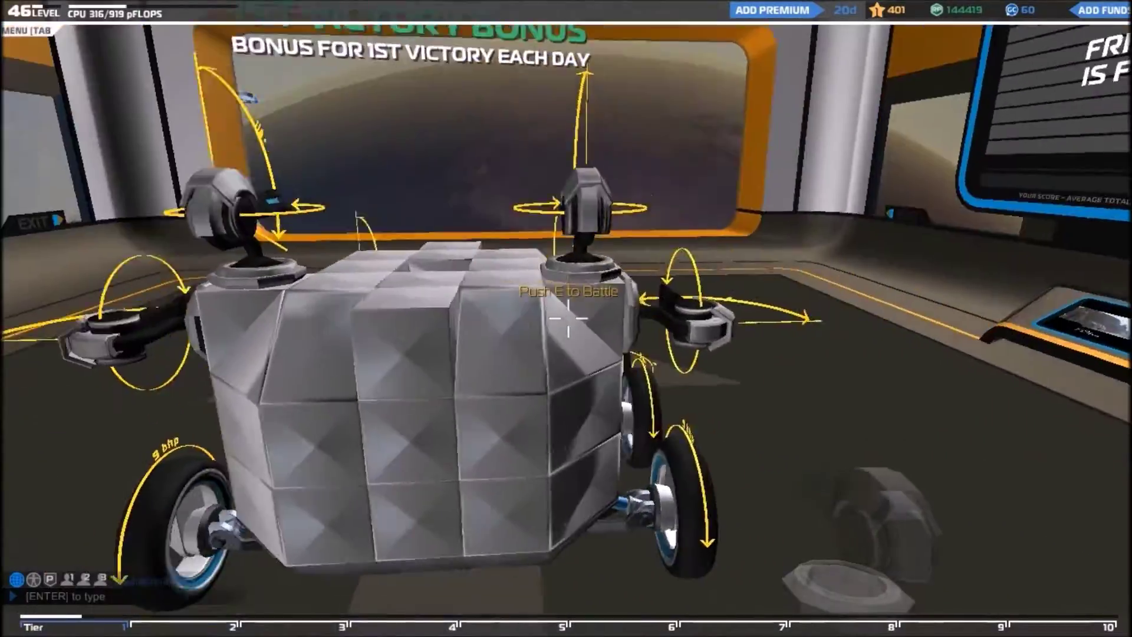
key("w")
key("a")
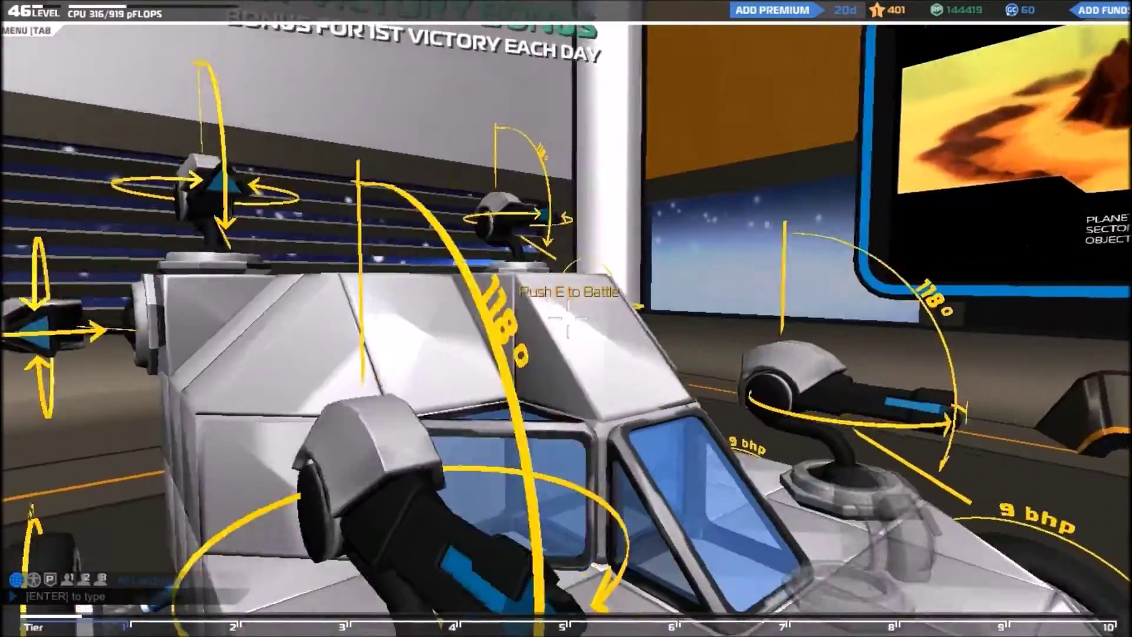
key("s")
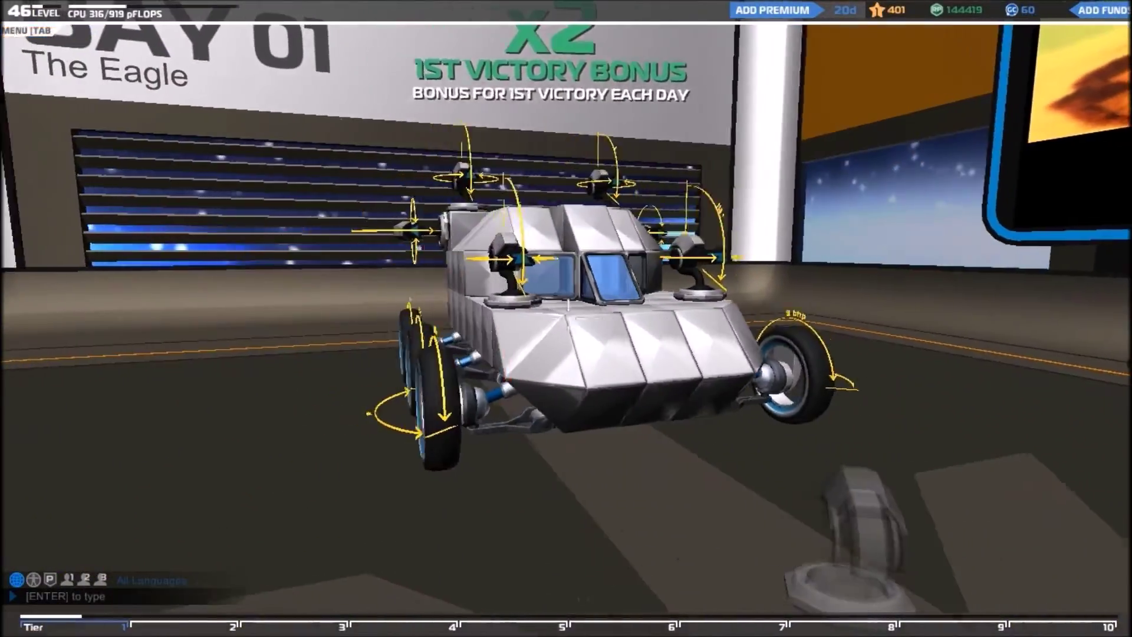
key("a")
key("w")
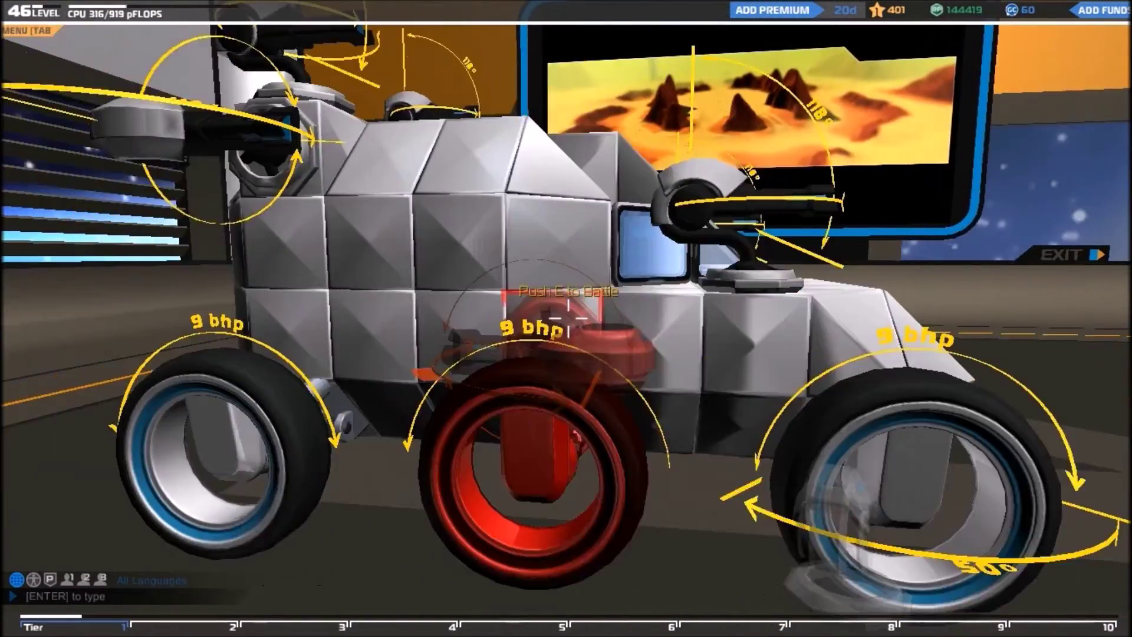
key("s")
key("w")
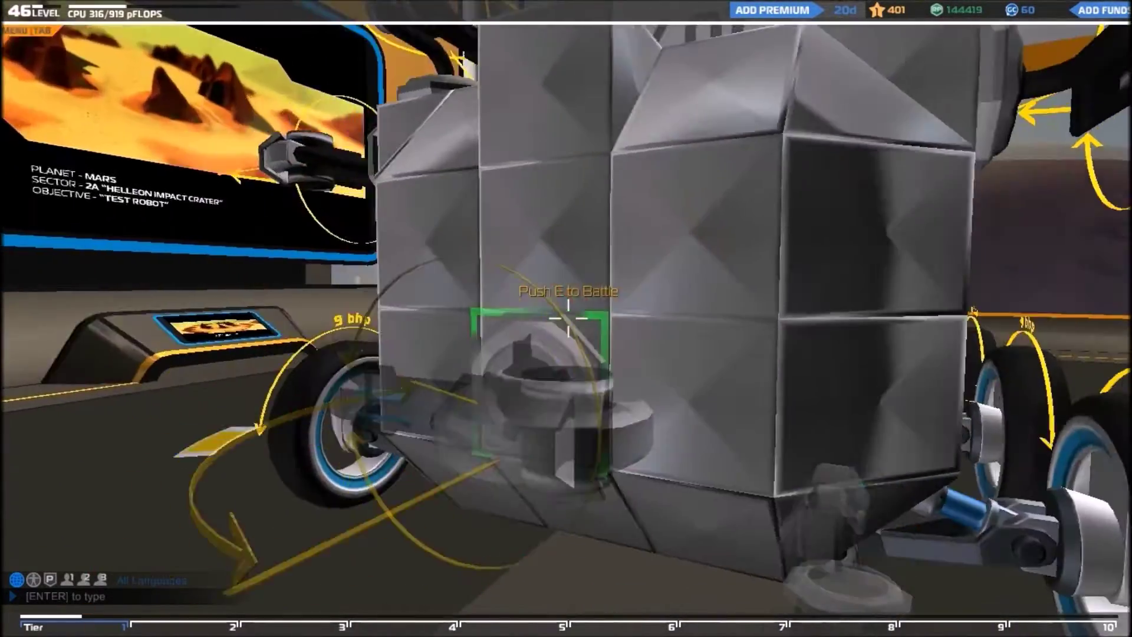
key("s")
key("q")
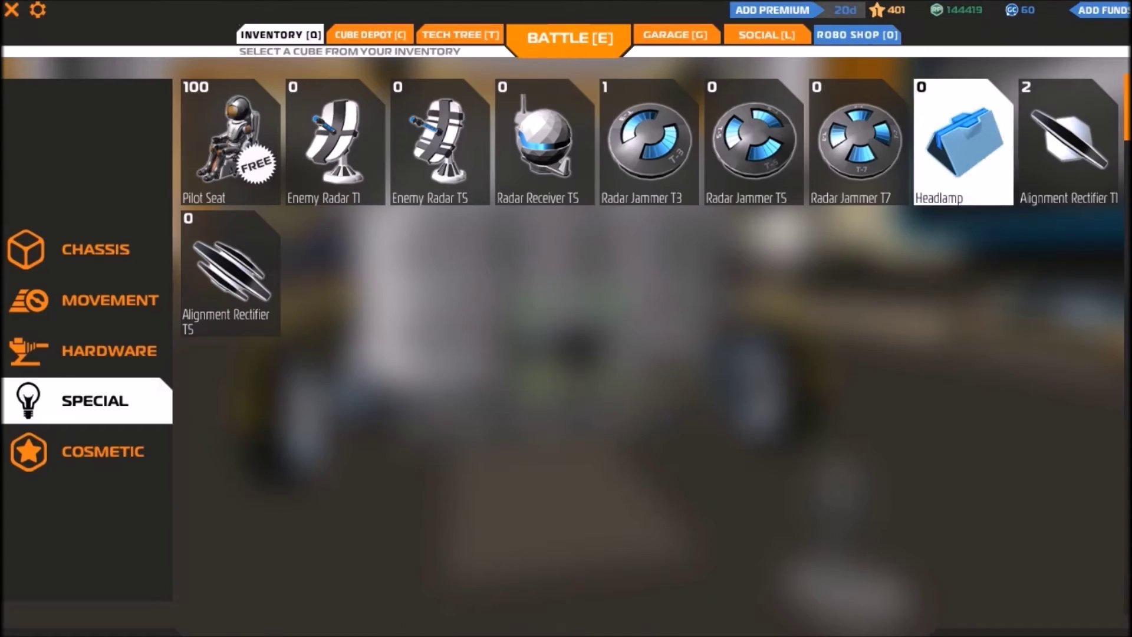
- Look through the tech tree, then add Enemy Radar T1 to the shop cart for 55 RP
left_click(1066, 137)
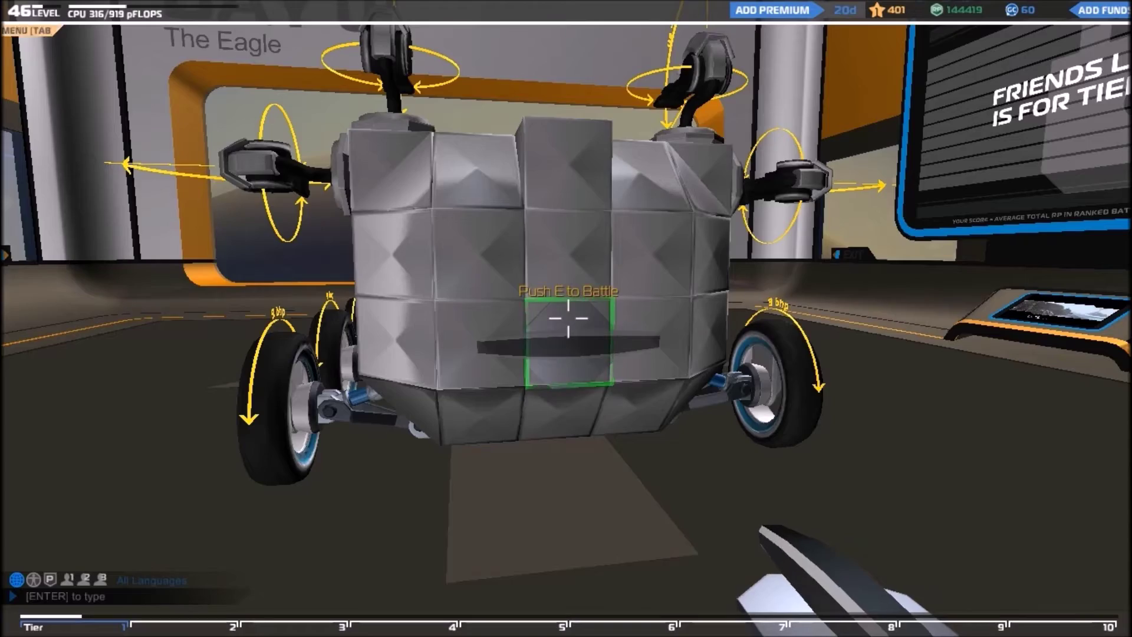
key("t")
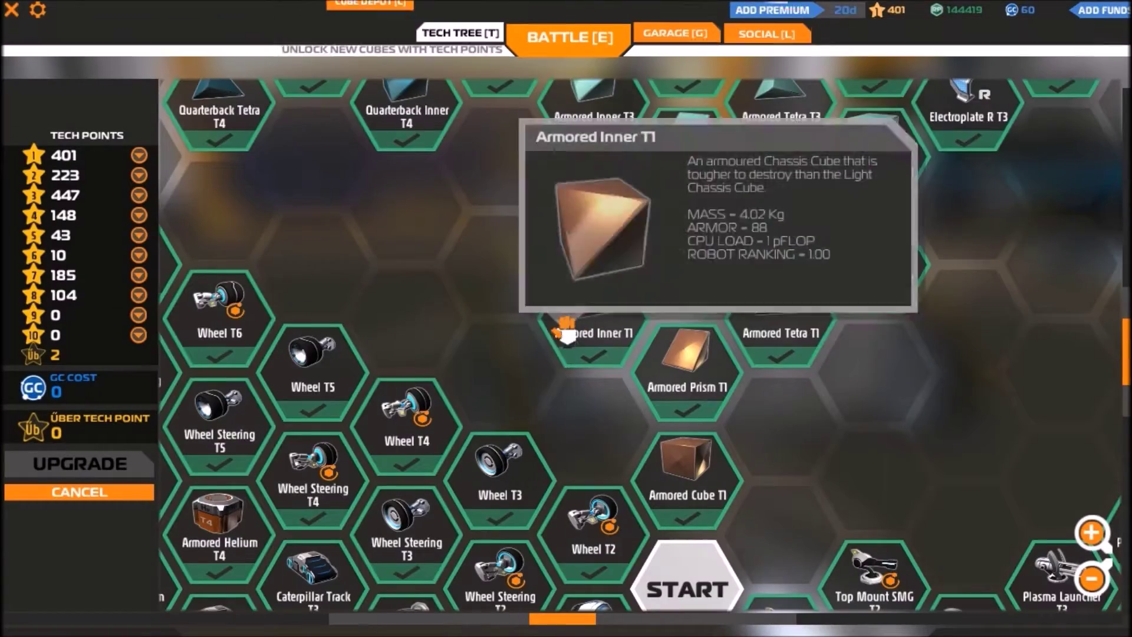
scroll(672, 293, "down", 5)
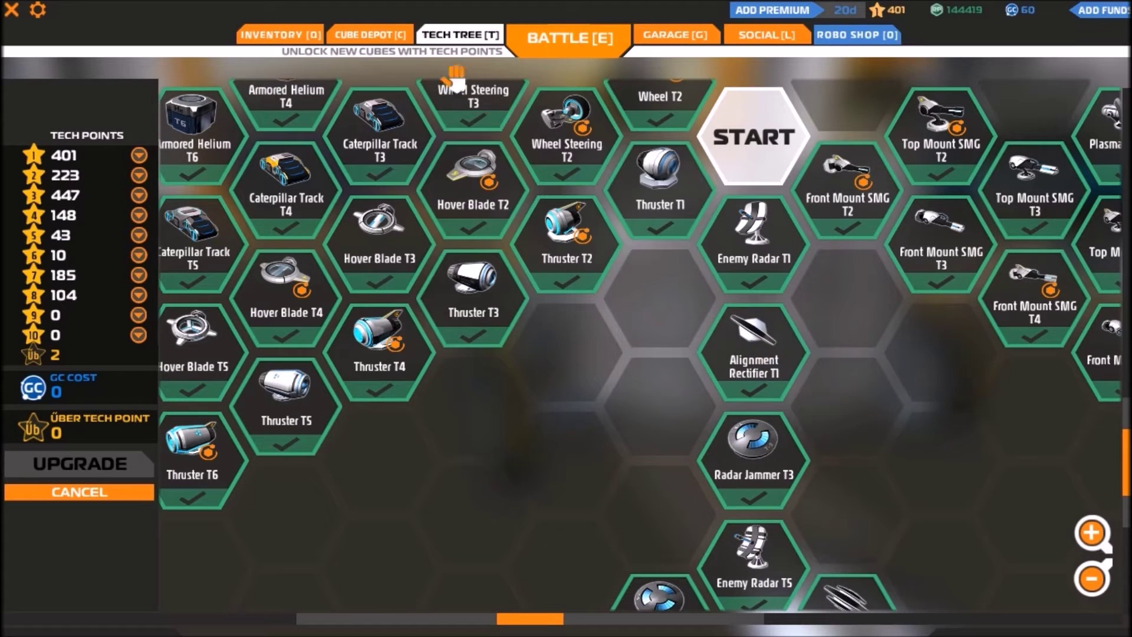
left_click(365, 39)
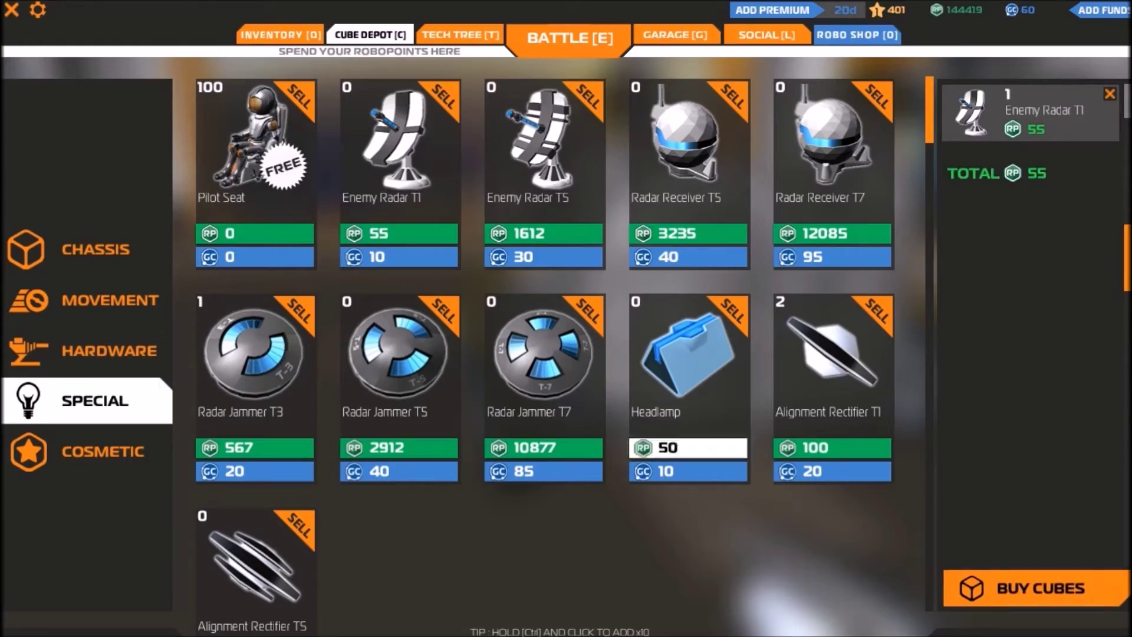
- Purchase the Enemy Radar T1 for 55 RP and open the owned cubes inventory
left_click(1039, 587)
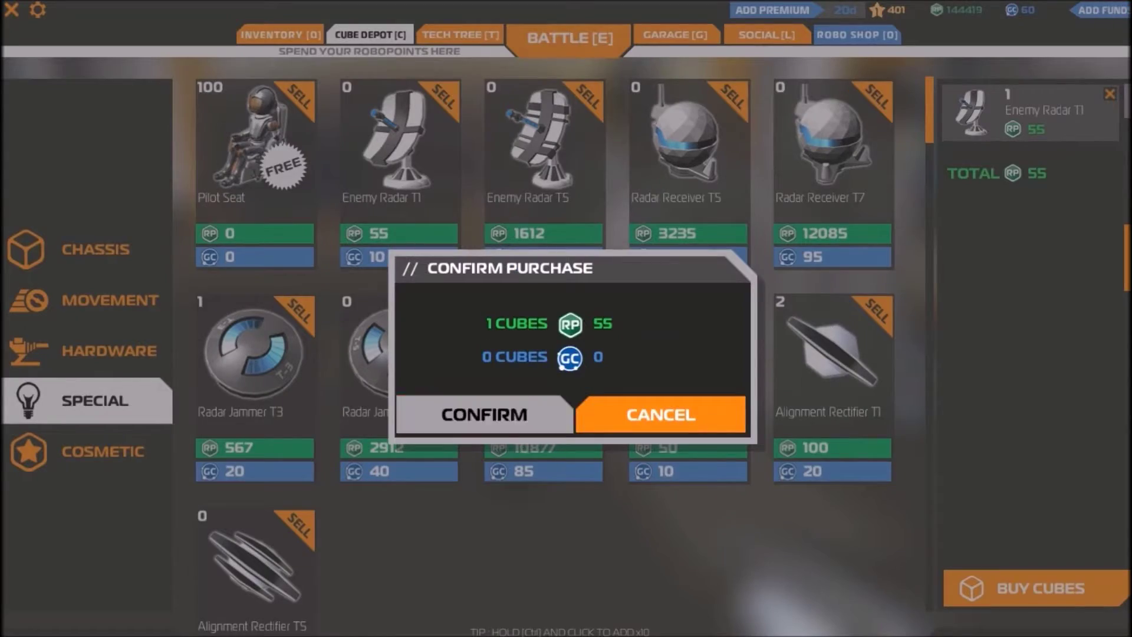
key("Return")
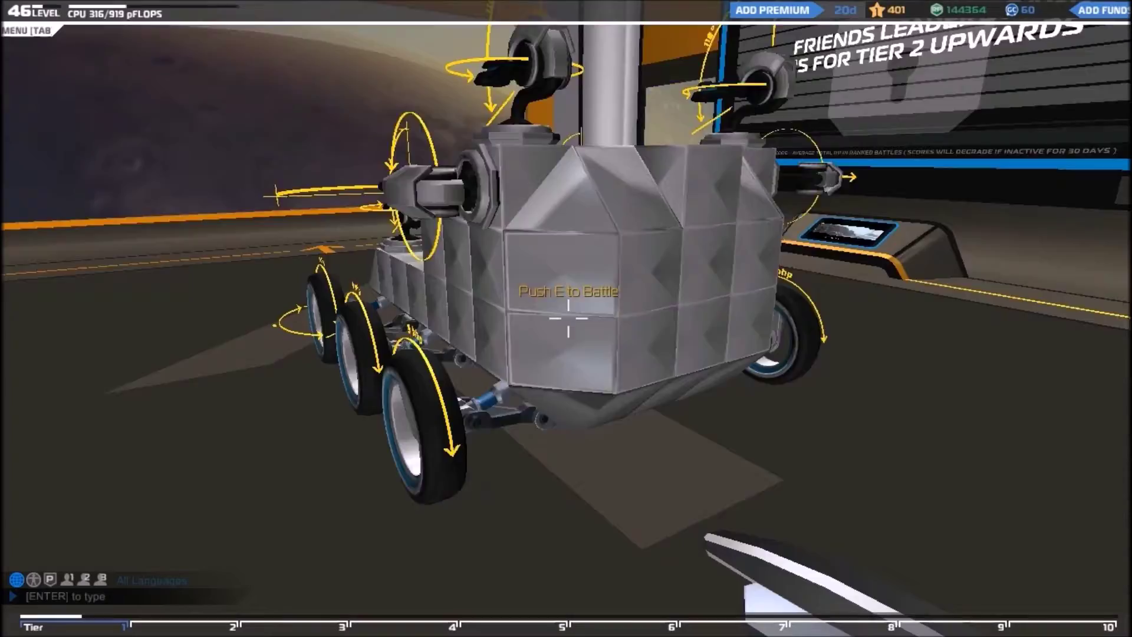
key("w")
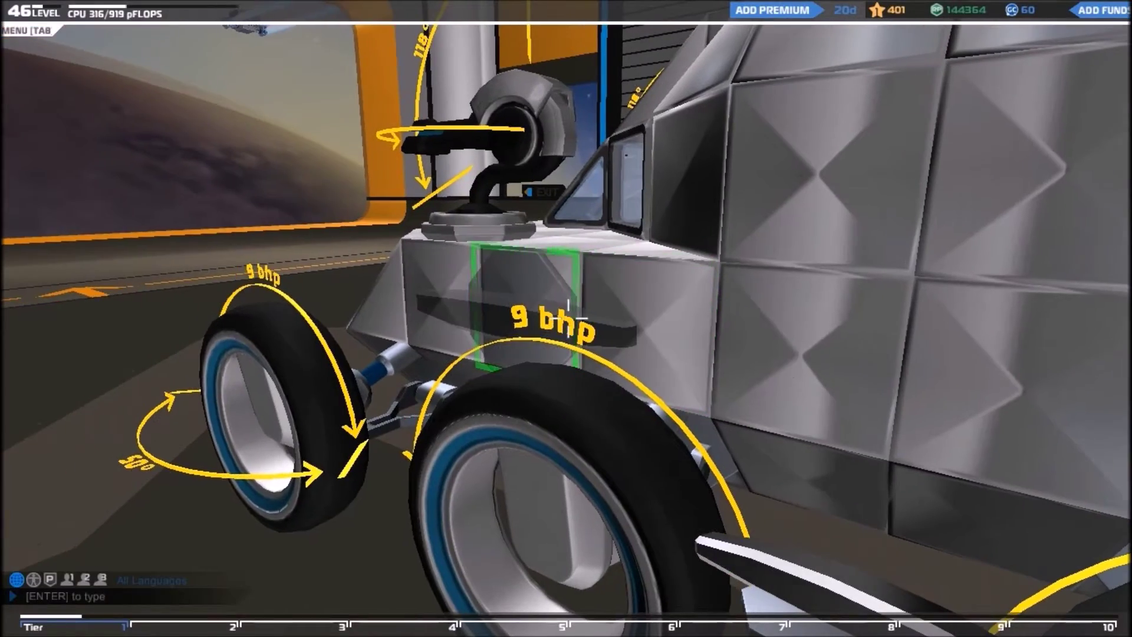
key("a")
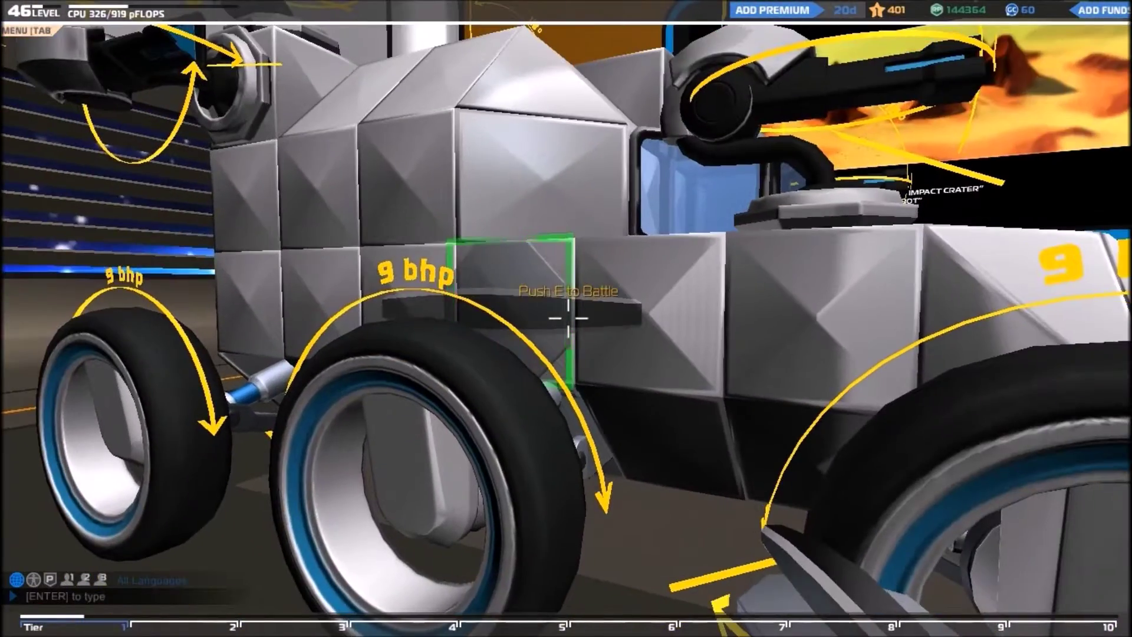
key("Tab")
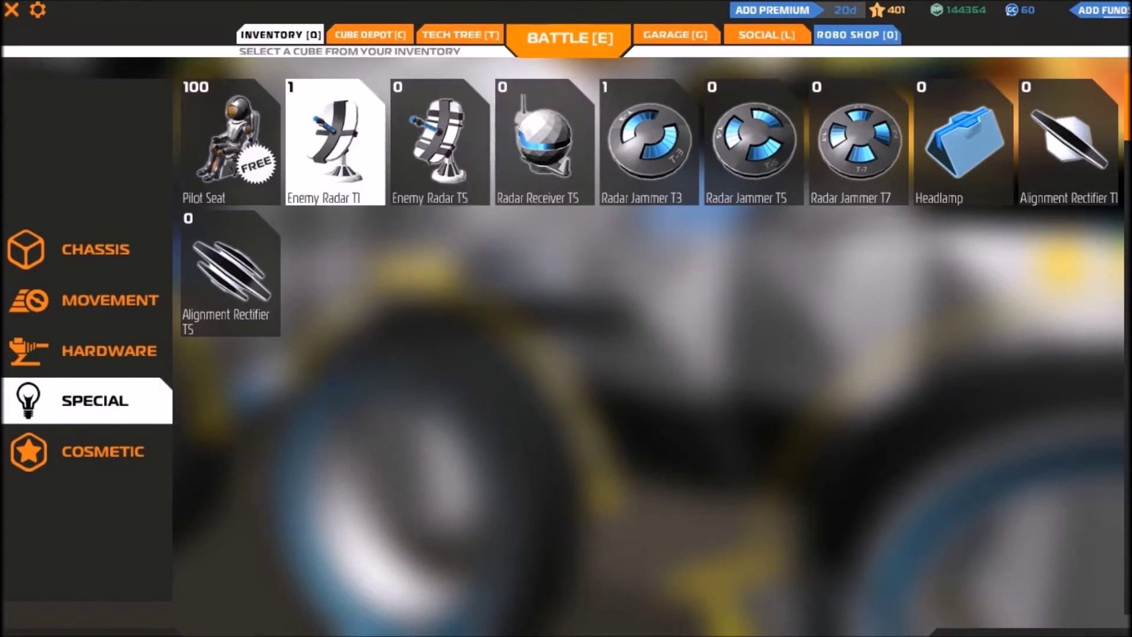
- Place the Enemy Radar T1 on the rover's roof cube, then start a Mars test drive
key("Tab")
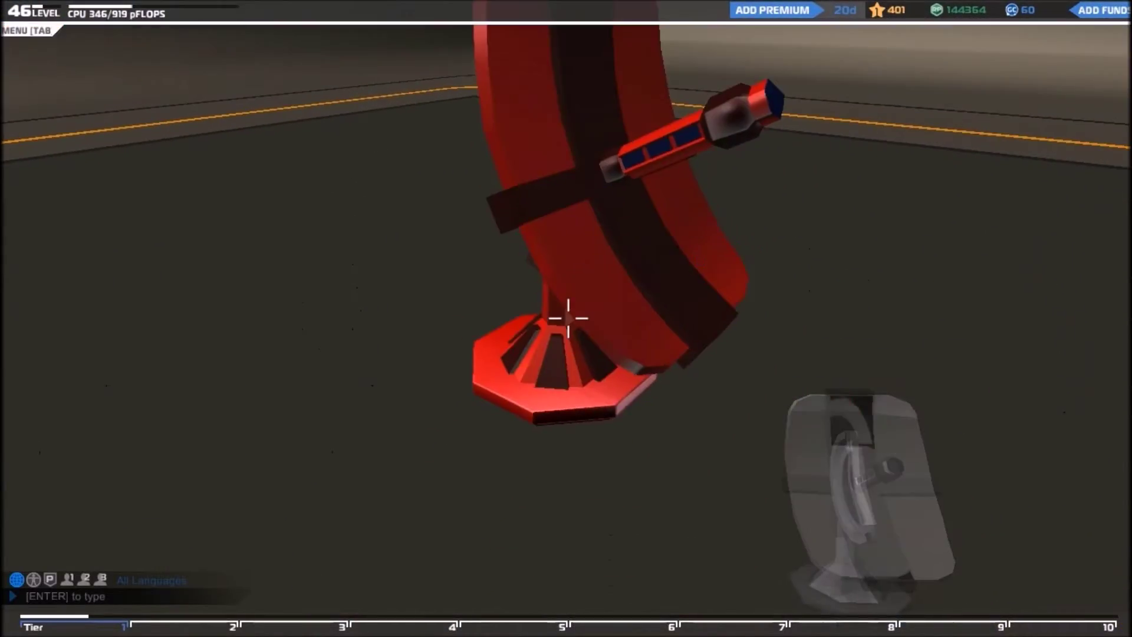
key("w")
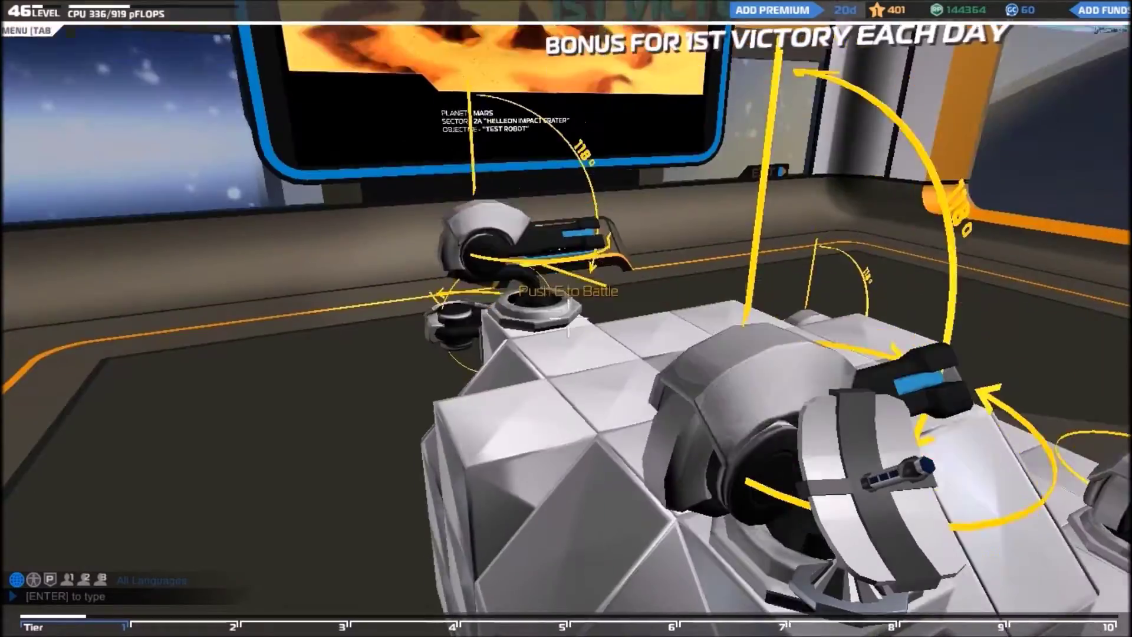
key("space")
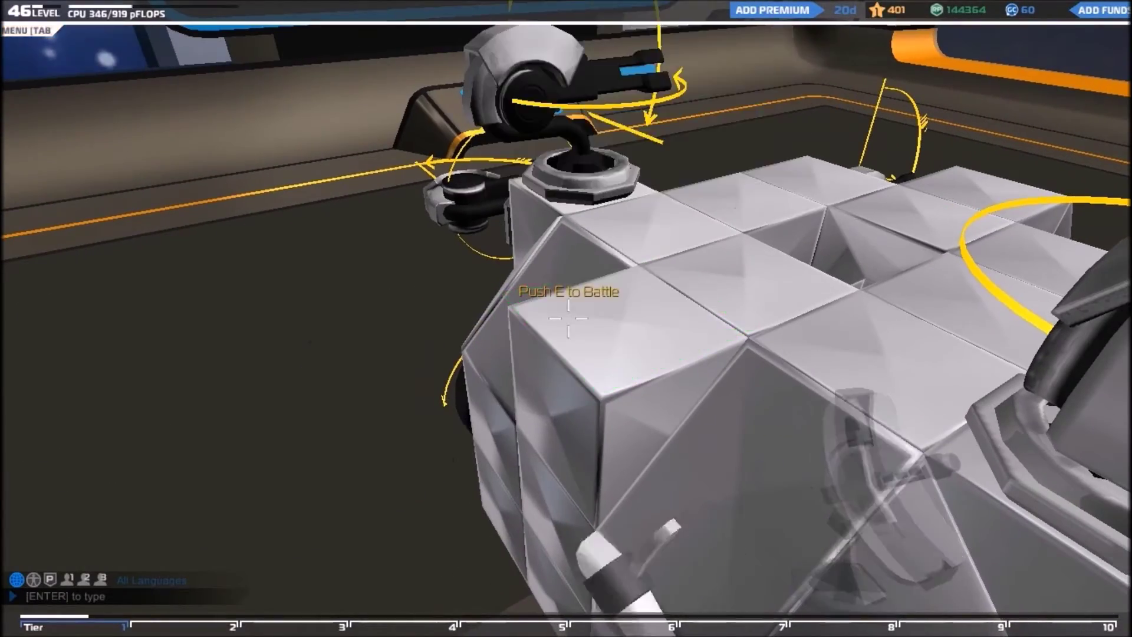
key("s")
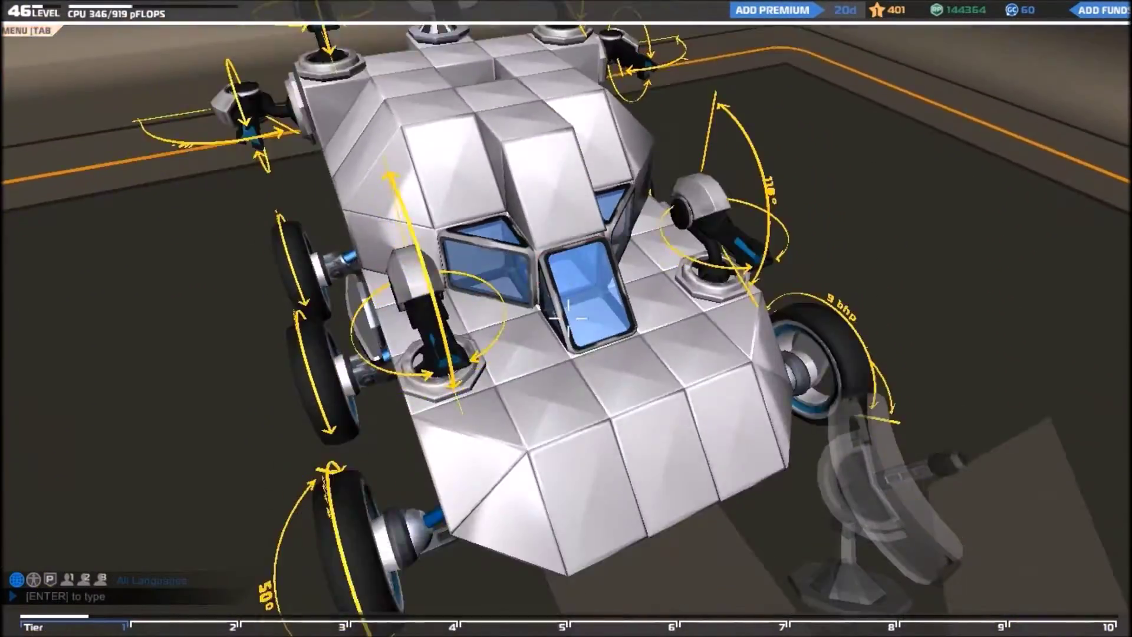
key("s")
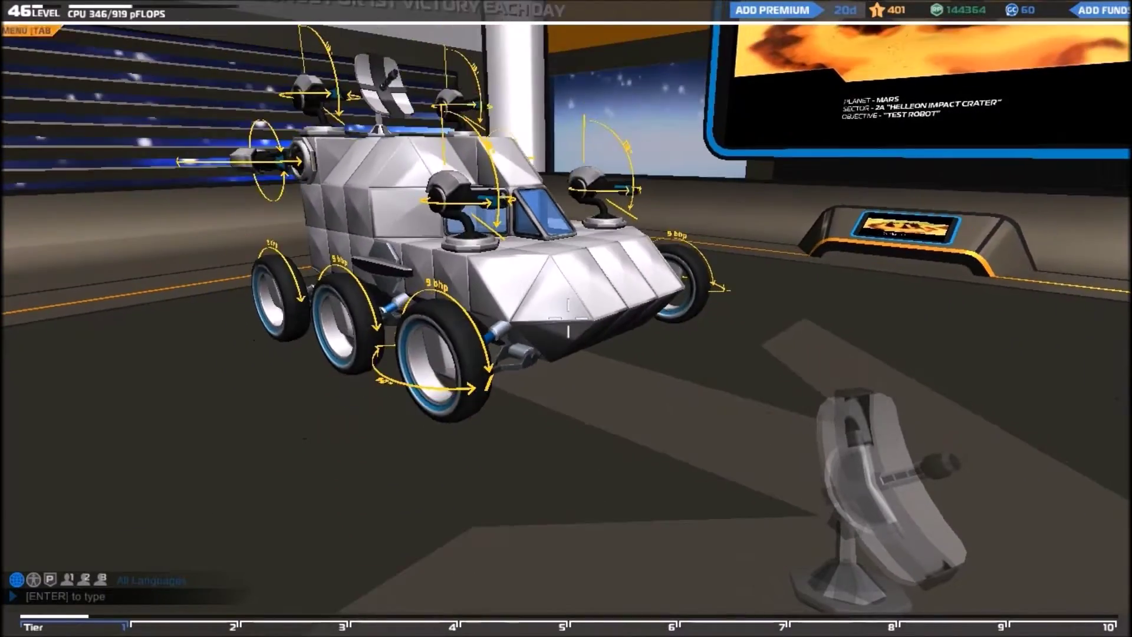
key("w")
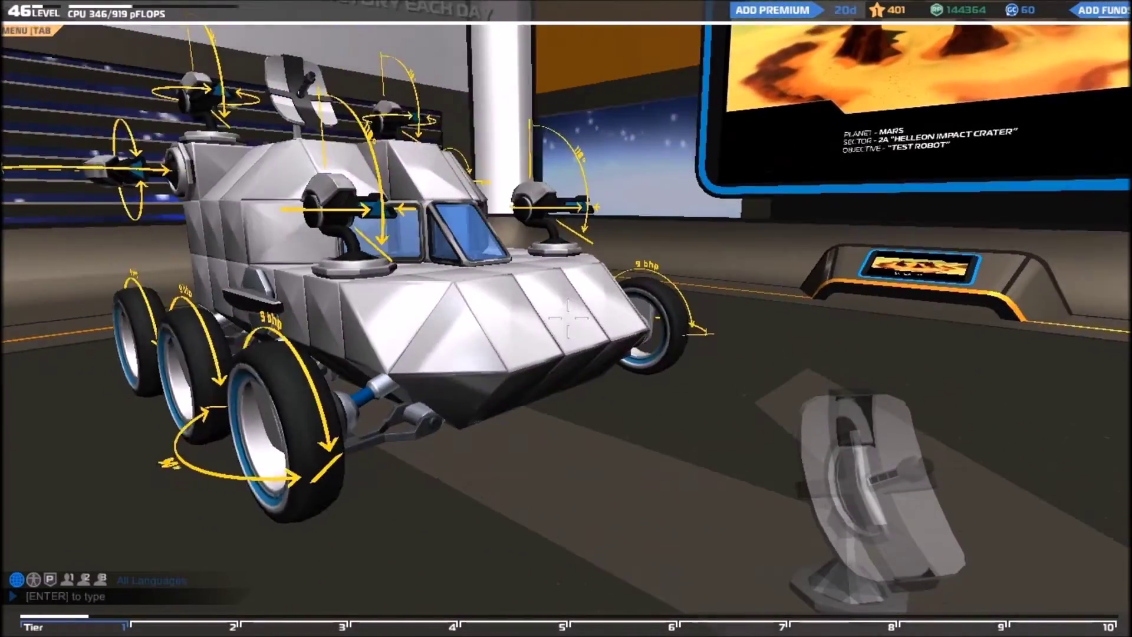
key("Tab")
key("Tab")
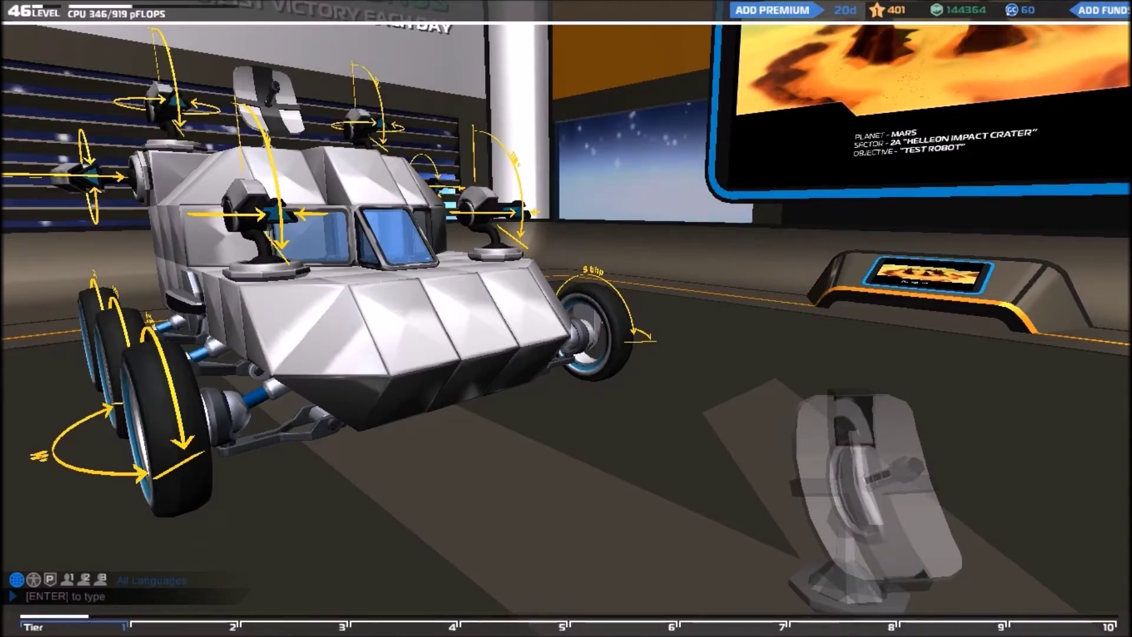
key("t")
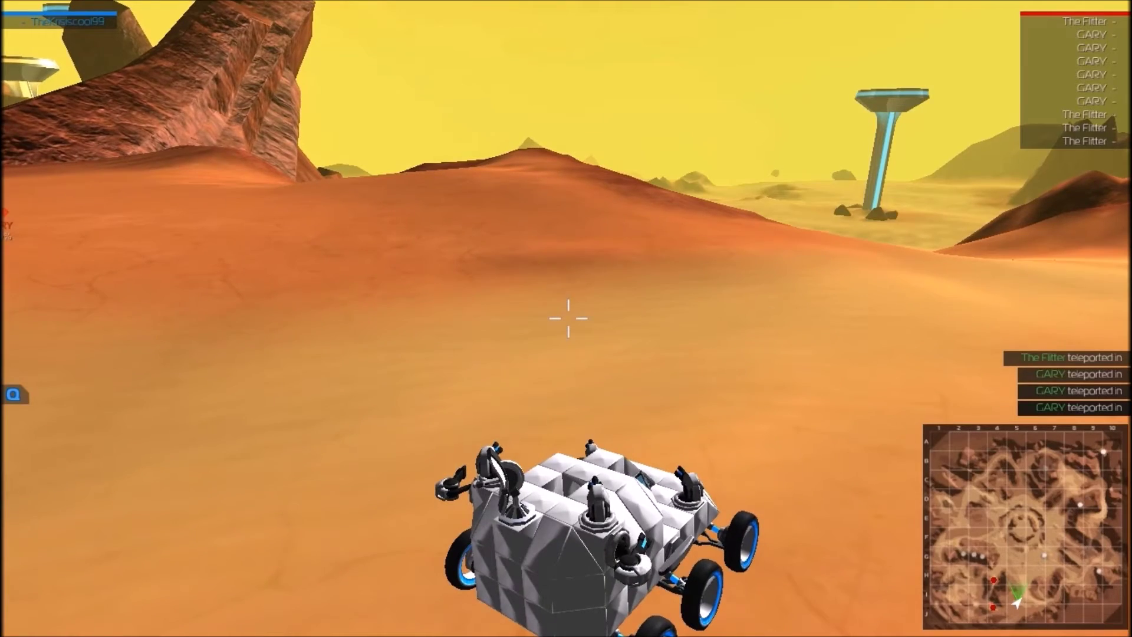
- Drive the rover over the Mars dunes, across the crest and into the crater
key("w")
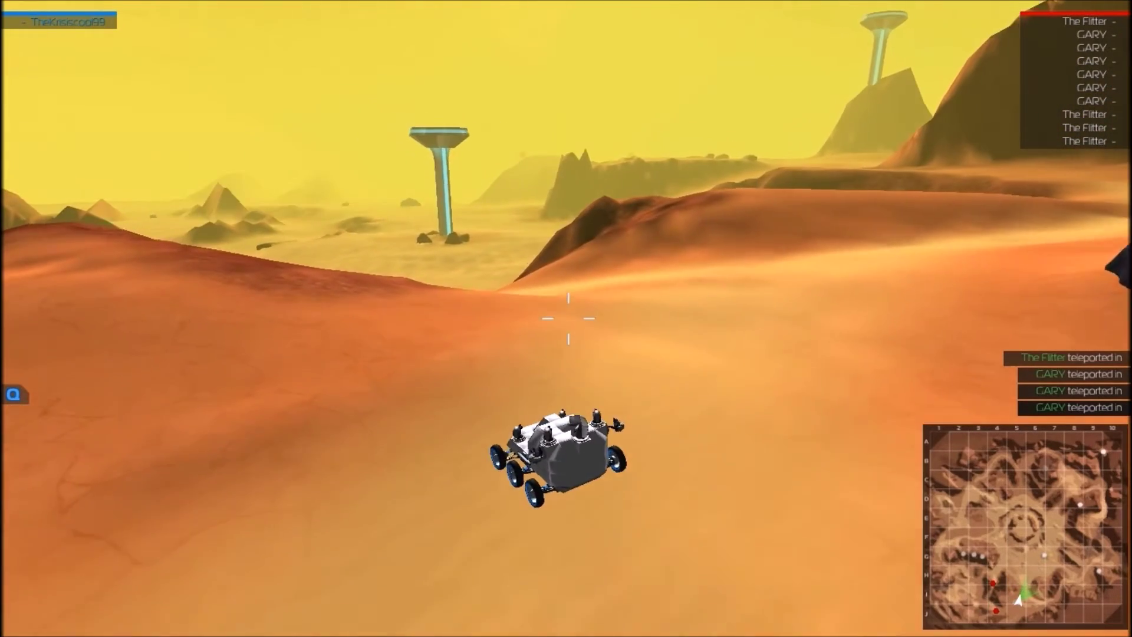
key("w")
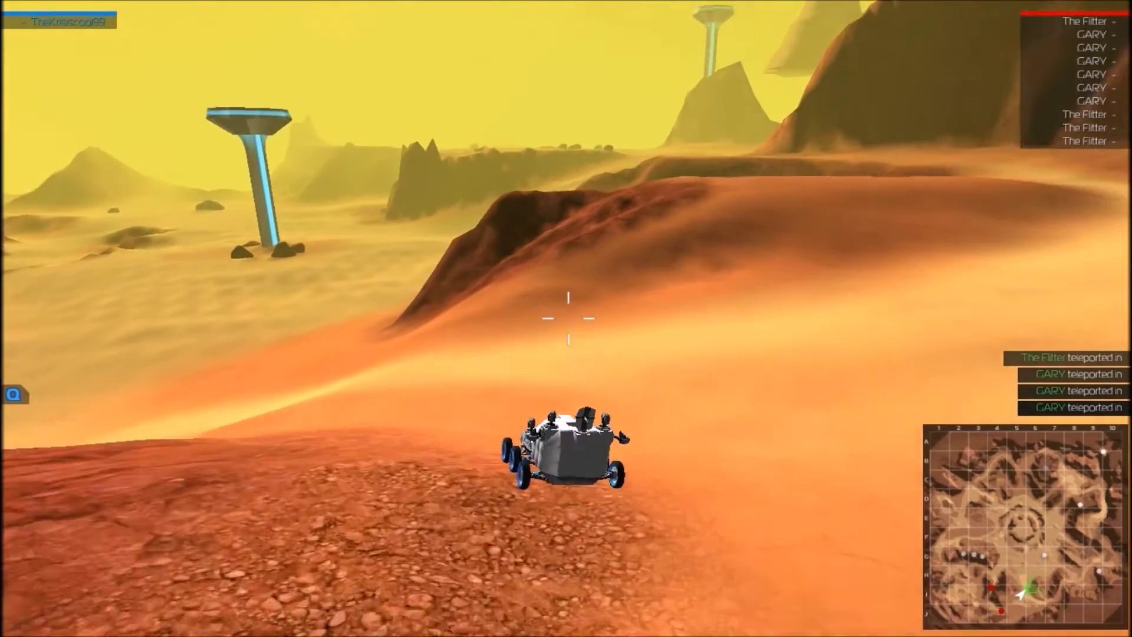
key("w")
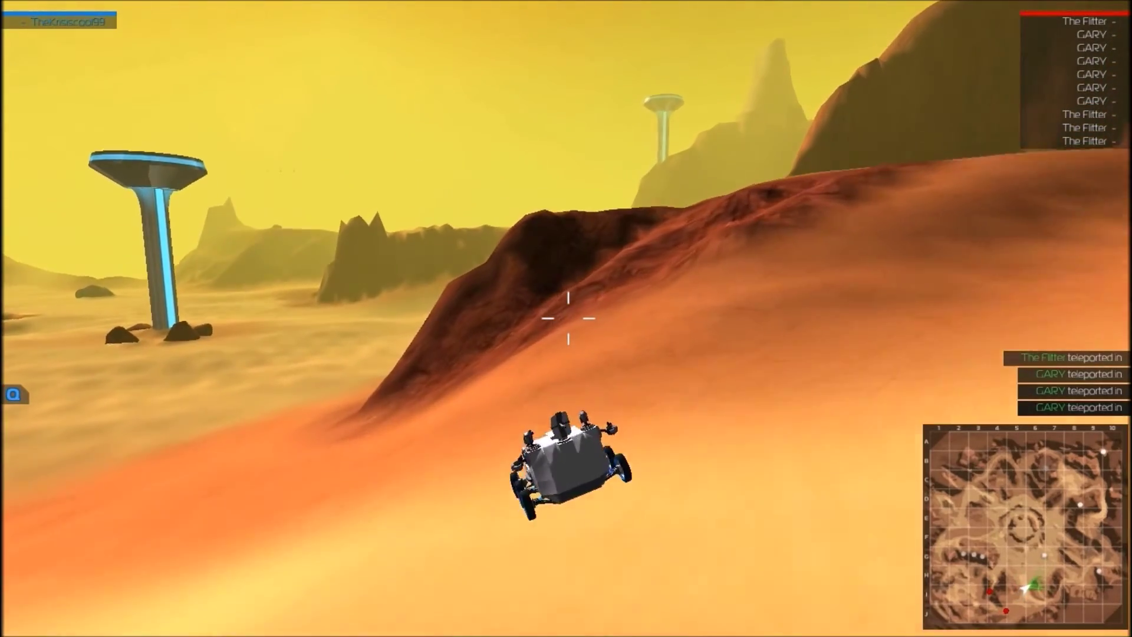
key("w")
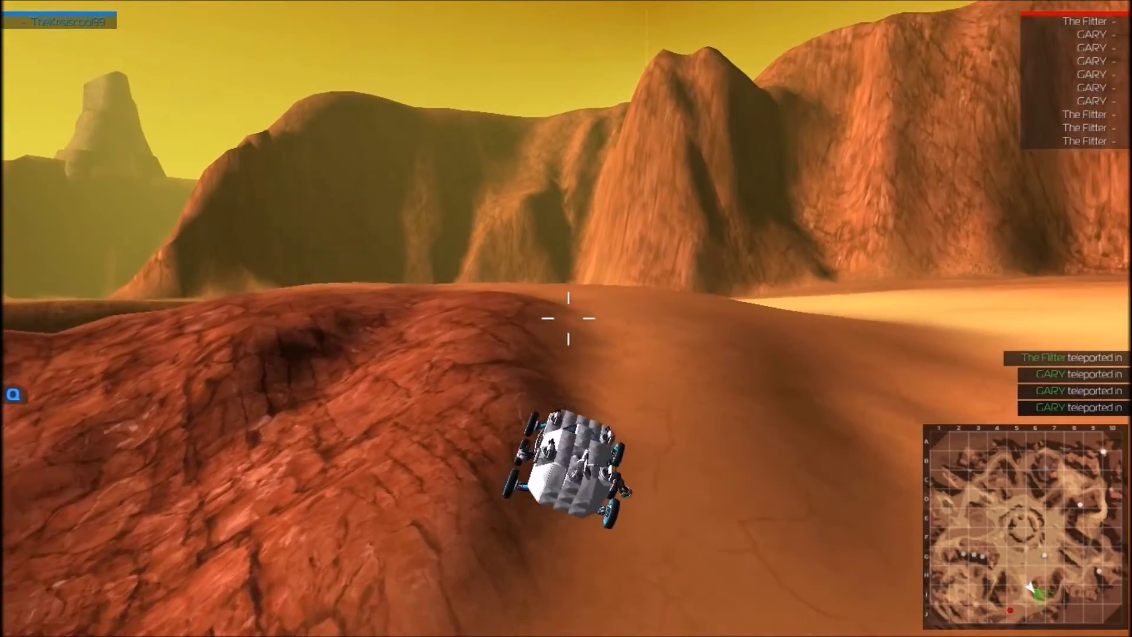
key("w")
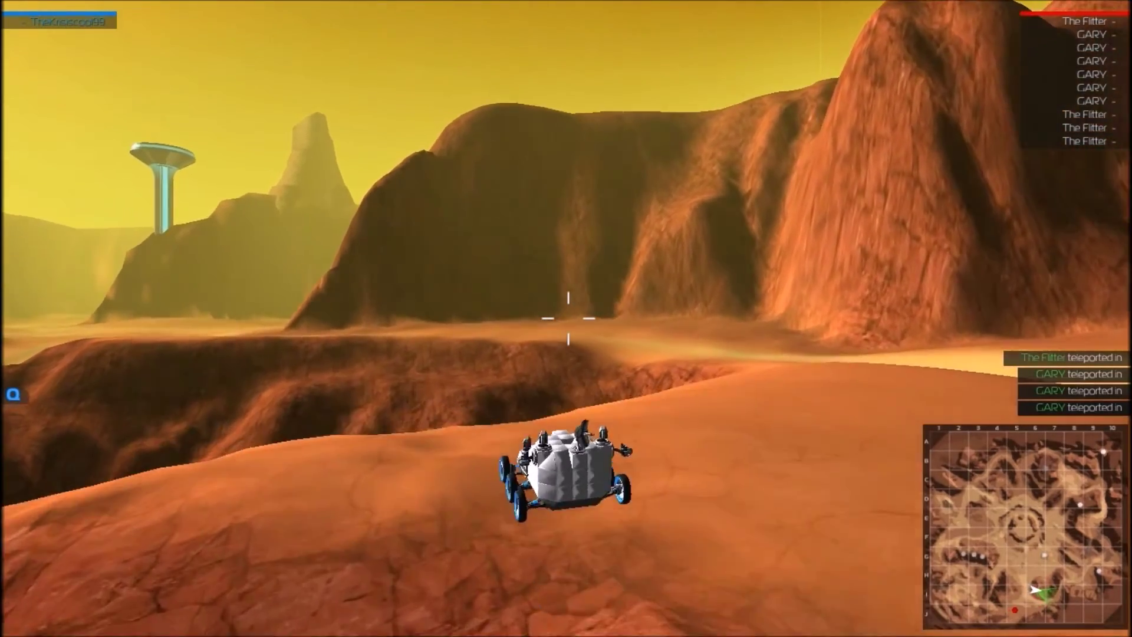
key("w")
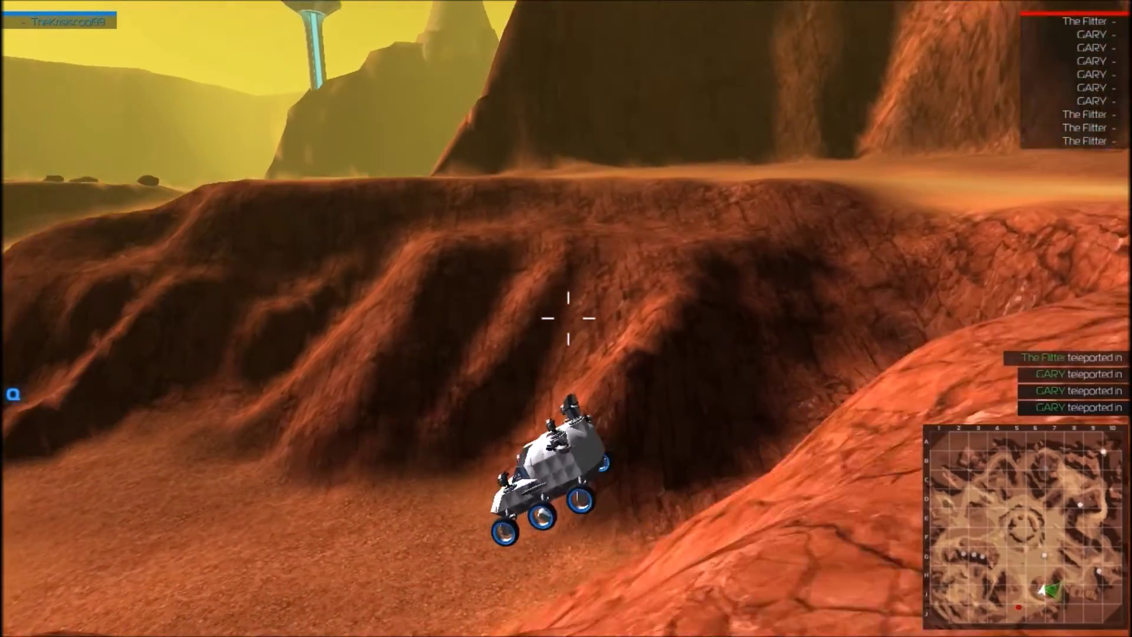
key("w")
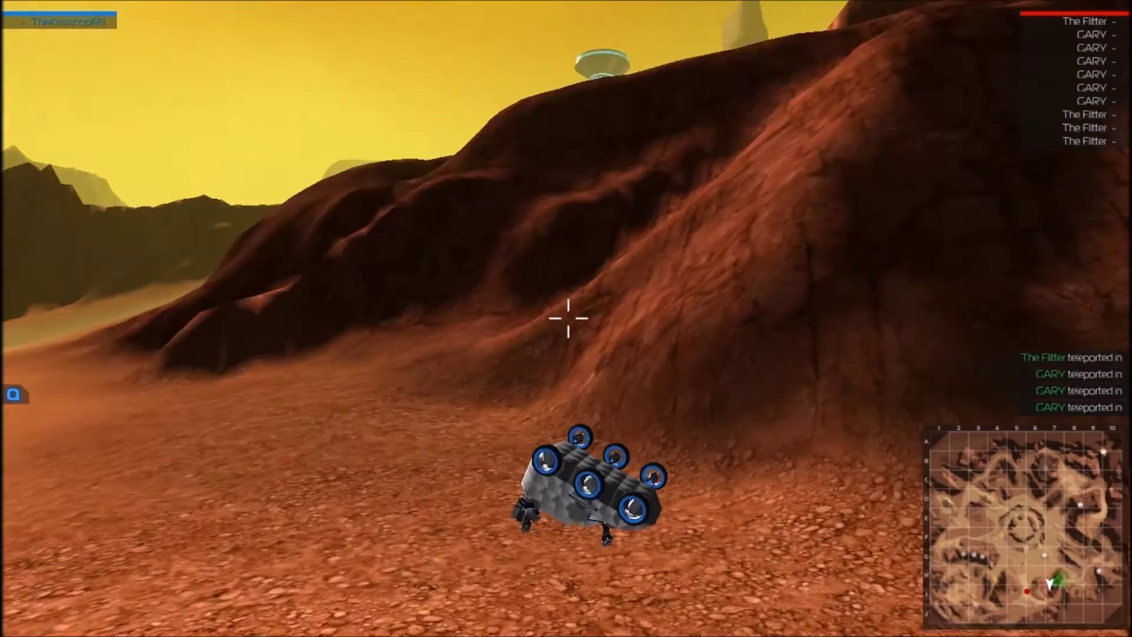
- Self-right the flipped rover twice, then scope in to aim
key("q")
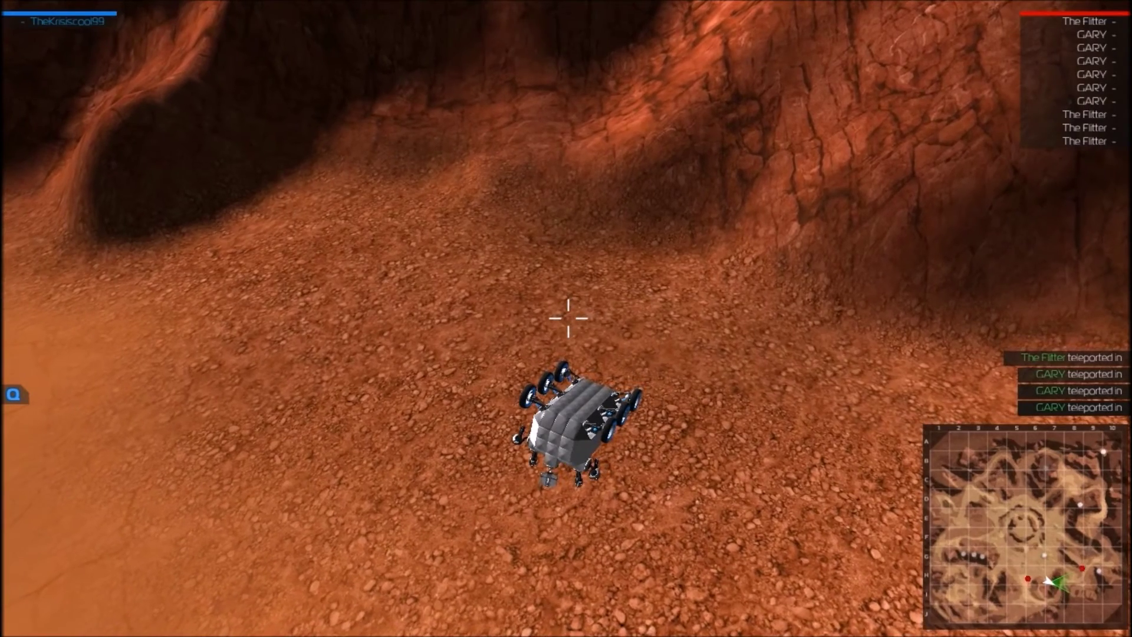
key("q")
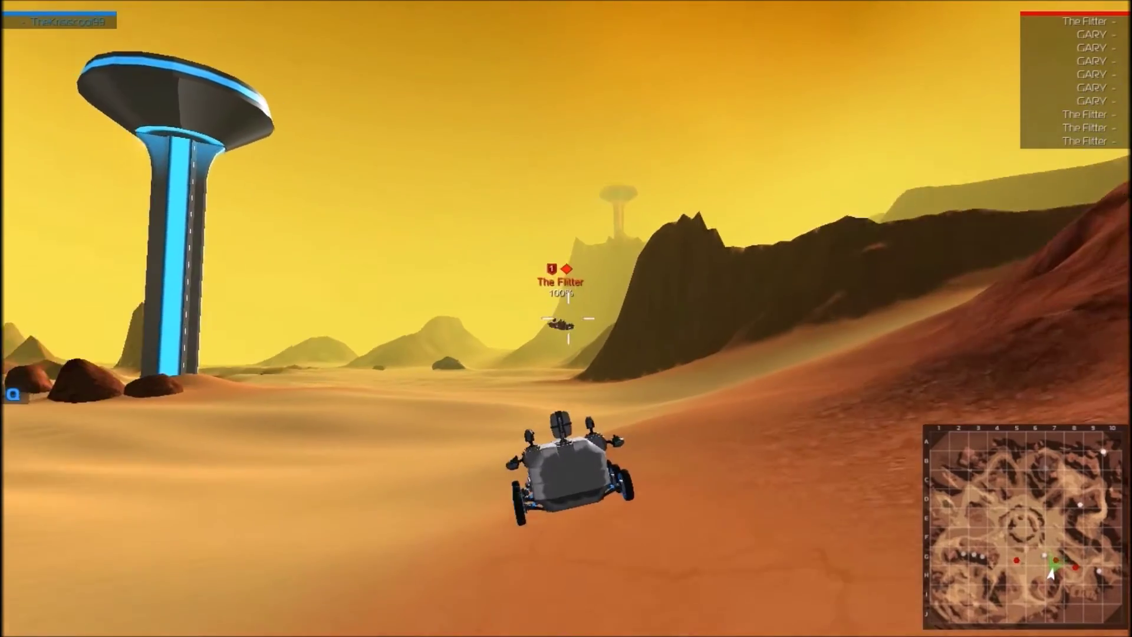
right_click(568, 316)
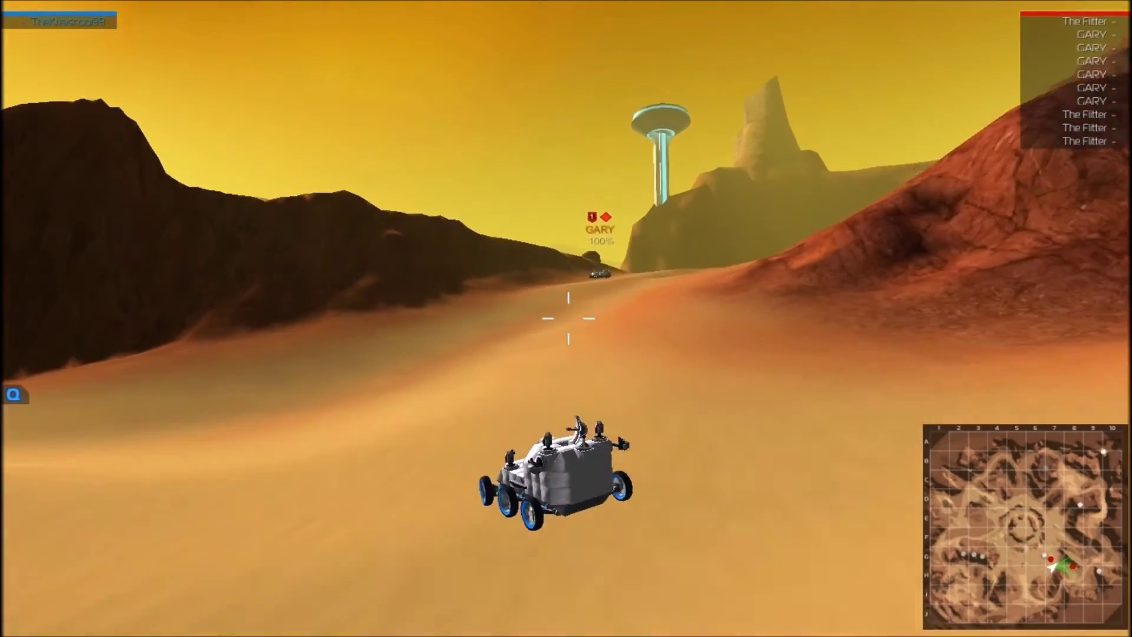
- Scope in on GARY and keep firing until it is destroyed
right_click(569, 317)
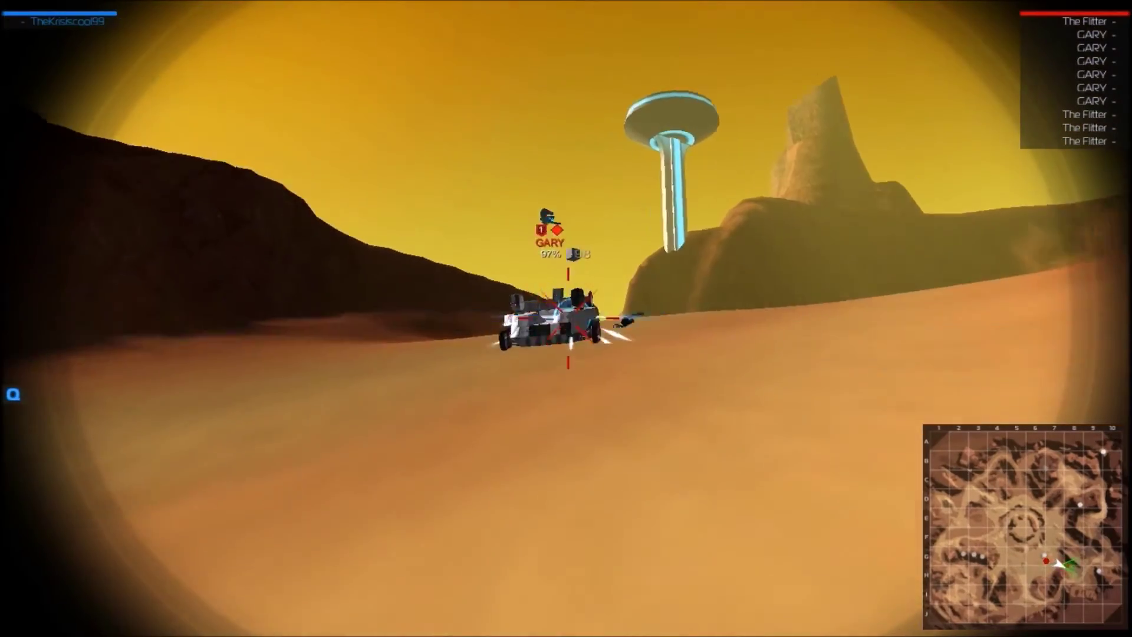
left_click(569, 316)
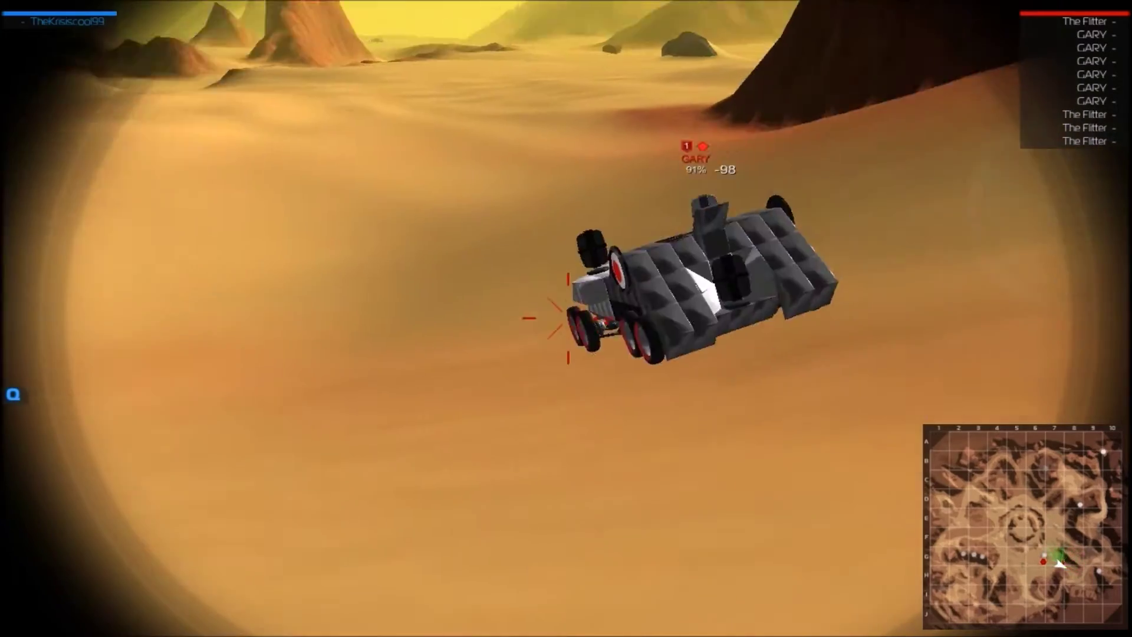
left_click(569, 317)
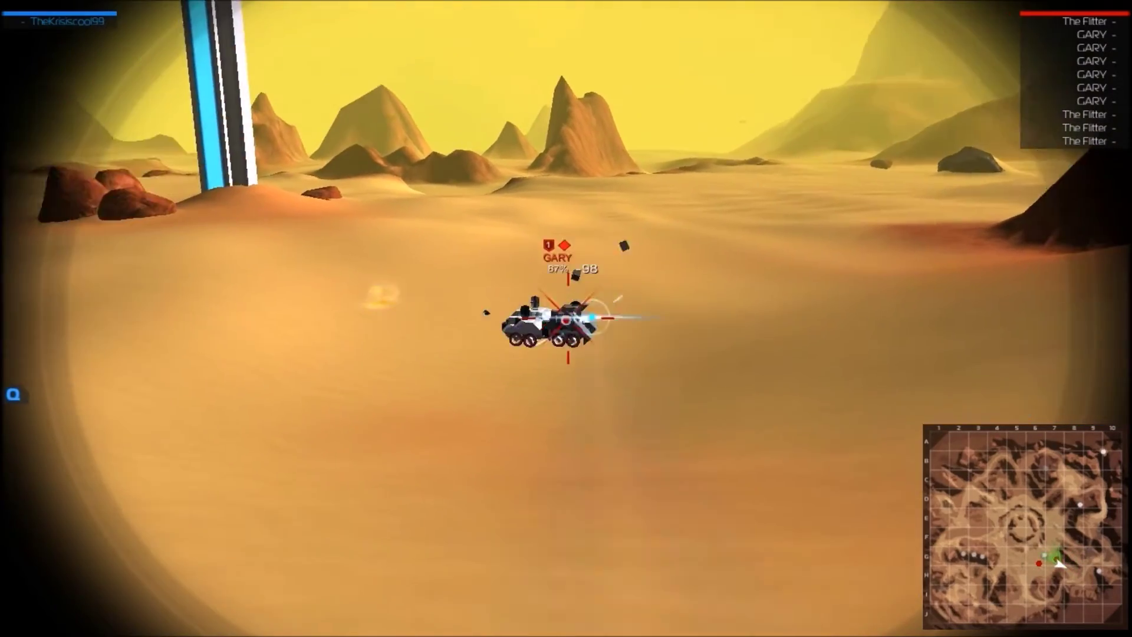
left_click(568, 317)
right_click(568, 317)
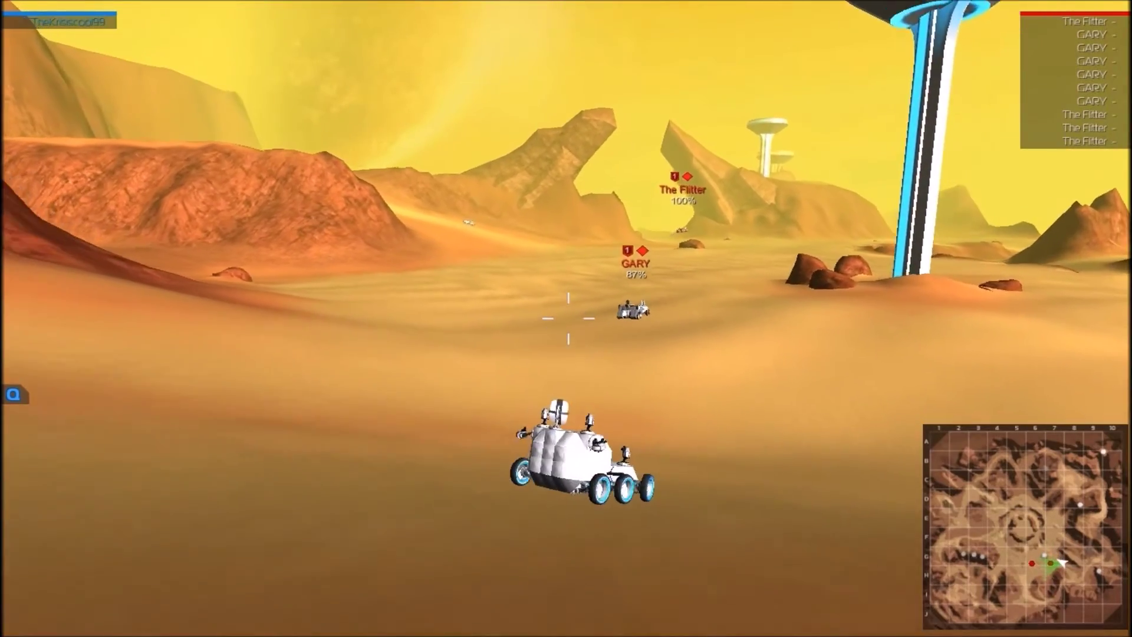
right_click(568, 316)
left_click(567, 317)
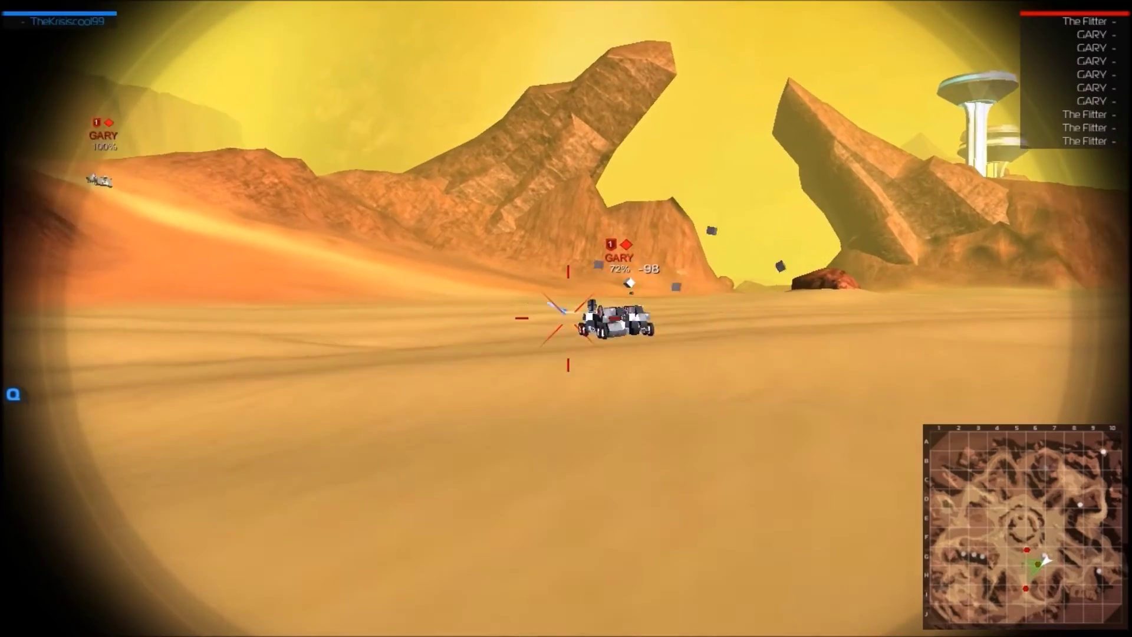
left_click(567, 317)
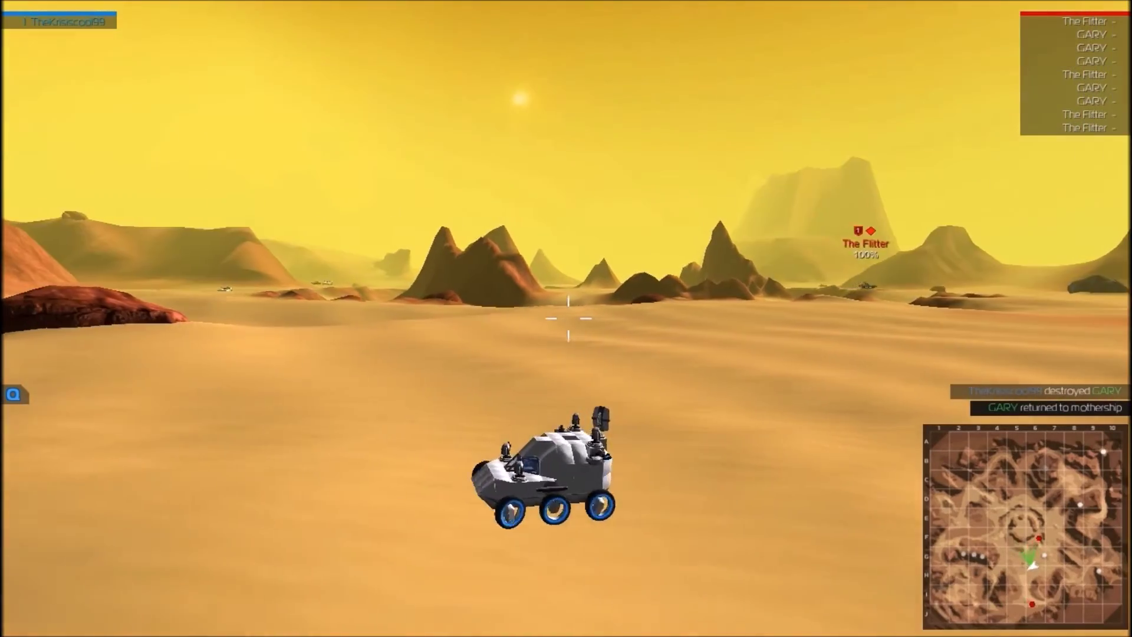
- Turn the rover, drive up the rocky hill, and quit the practice run
key("d")
key("w")
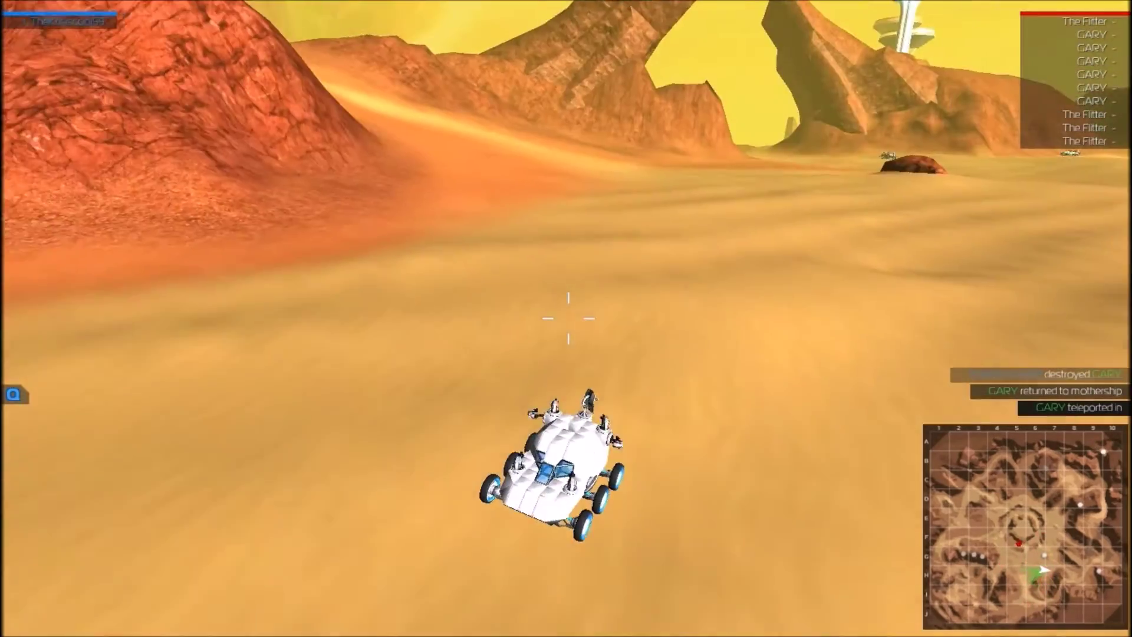
key("w")
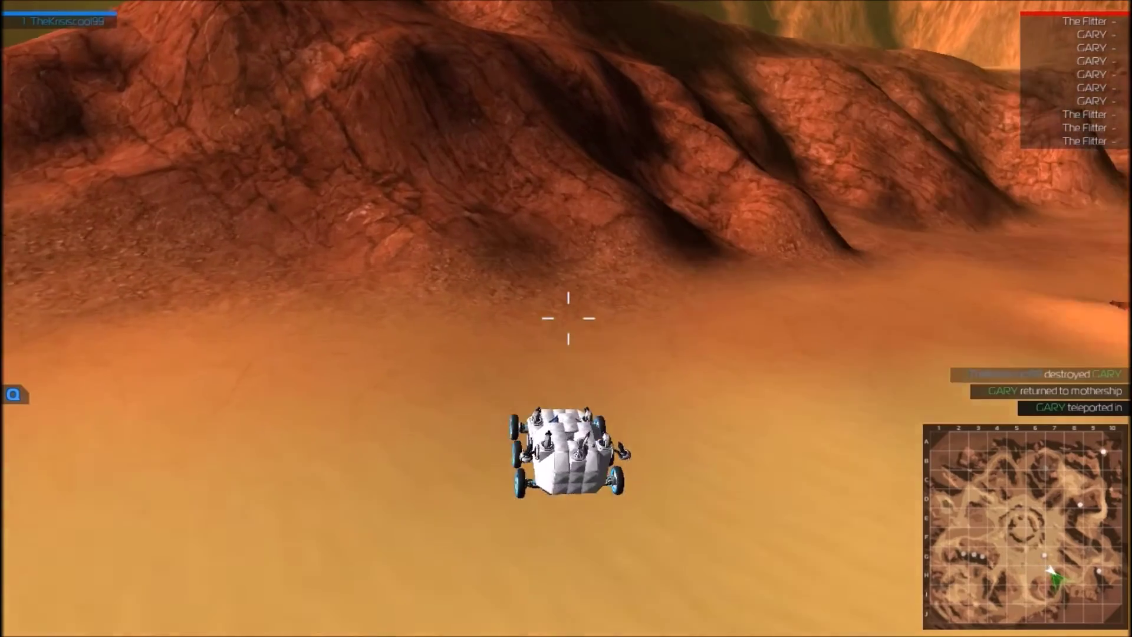
key("Escape")
key("Escape")
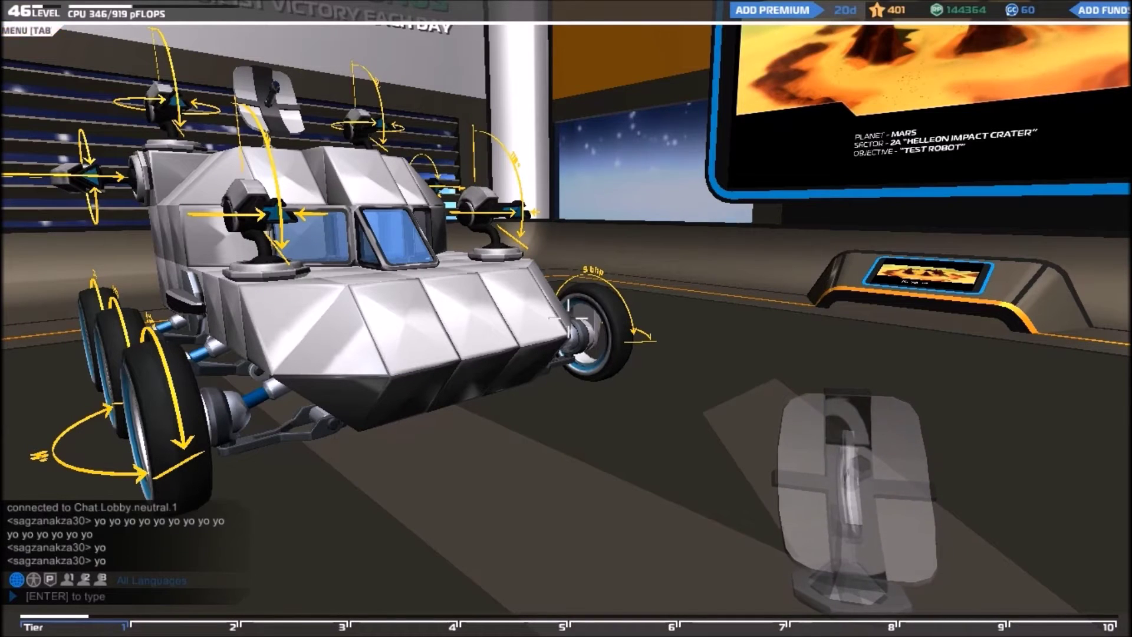
- Open the robot bay overview, showing The Eagle as tier 1 with 151 cubes
key("Tab")
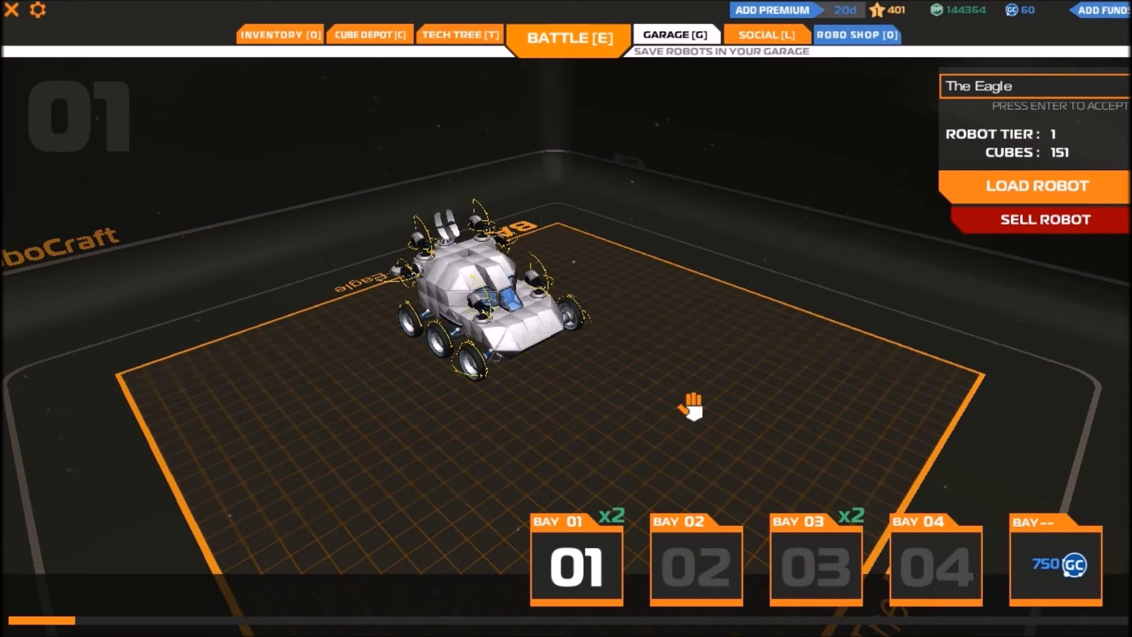
- Orbit around The Rover in Bay 01, then load the tier 8 Plasma Destroyer from Bay 02
mouse_move(692, 406)
left_mouse_down()
mouse_move(534, 387)
mouse_move(768, 315)
mouse_move(836, 392)
left_mouse_up()
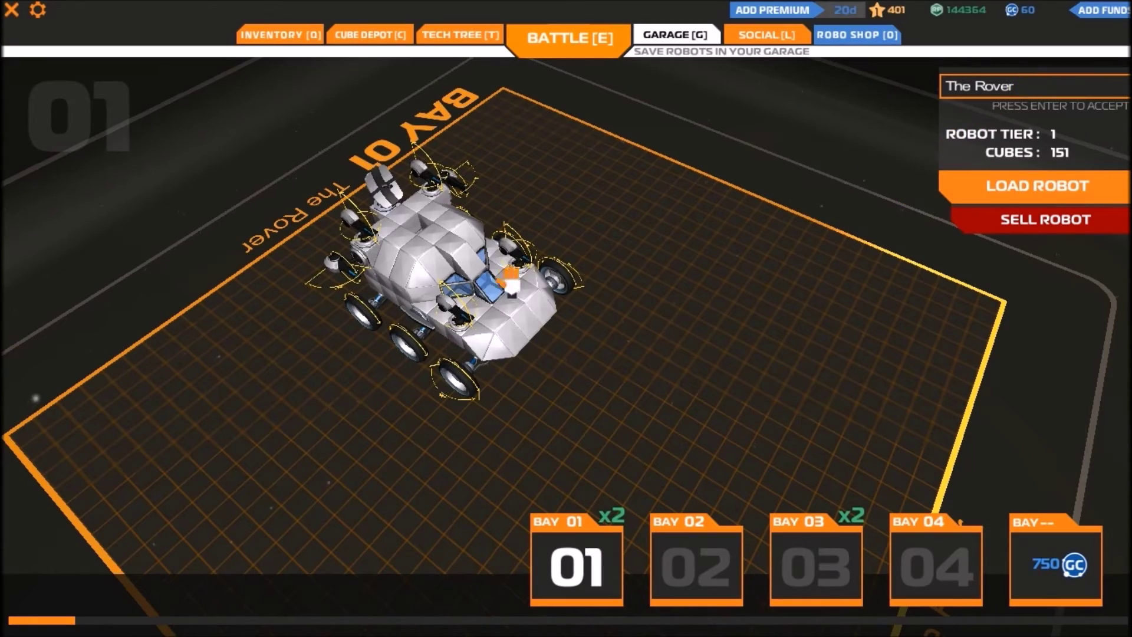
mouse_move(418, 376)
left_mouse_down()
mouse_move(775, 331)
mouse_move(784, 362)
mouse_move(873, 398)
left_mouse_up()
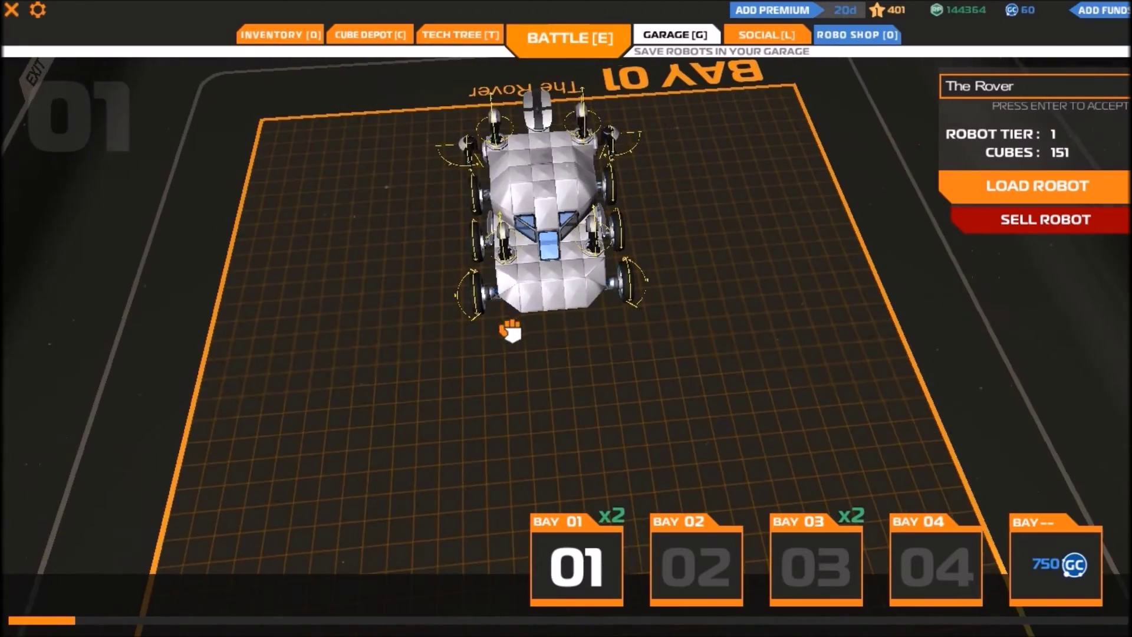
mouse_move(510, 332)
left_mouse_down()
mouse_move(616, 306)
mouse_move(687, 257)
mouse_move(743, 242)
mouse_move(823, 336)
mouse_move(881, 392)
mouse_move(888, 382)
left_mouse_up()
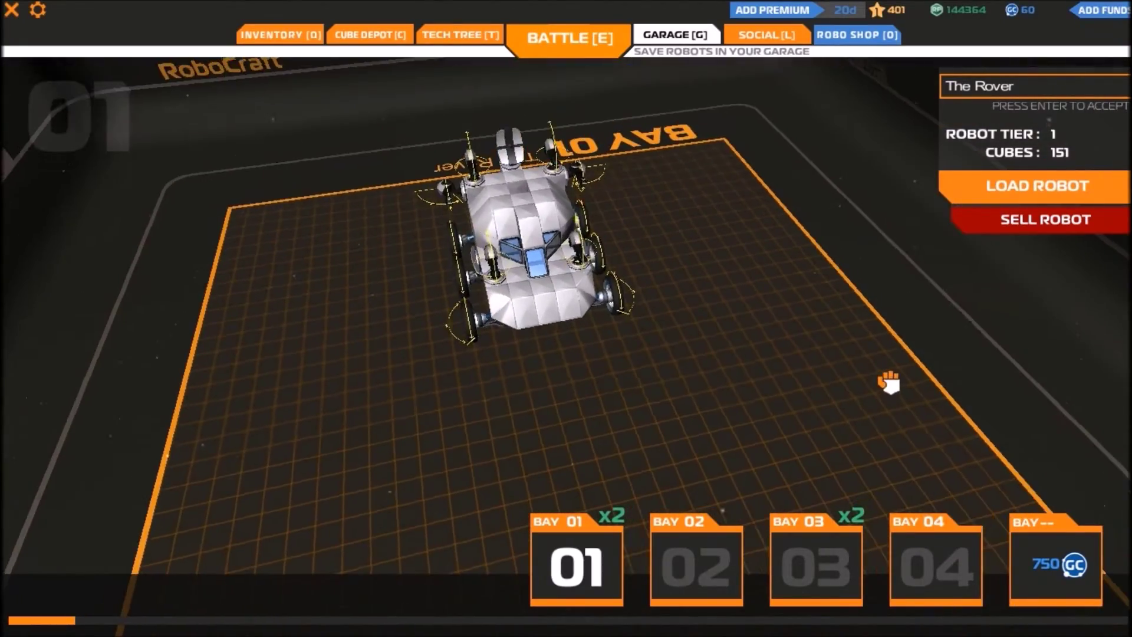
left_click(696, 565)
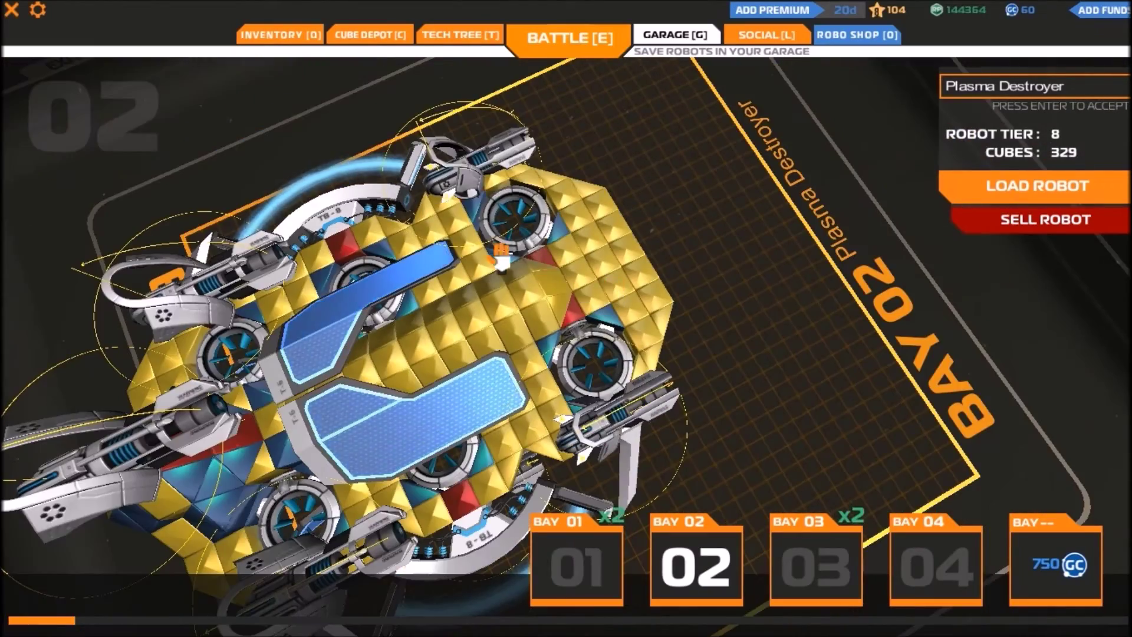
- Orbit the Plasma Destroyer from several angles, then load The Cicada from Bay 03
mouse_move(502, 251)
left_mouse_down()
mouse_move(659, 226)
mouse_move(837, 273)
mouse_move(734, 172)
mouse_move(627, 159)
mouse_move(645, 160)
left_mouse_up()
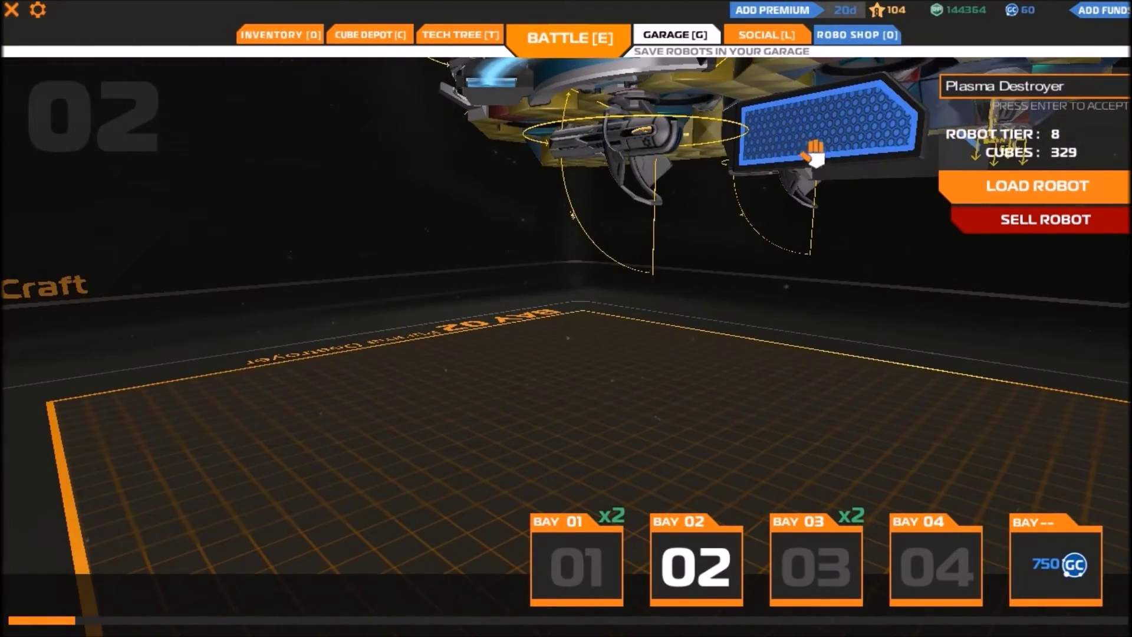
left_click_drag(824, 142, 847, 177)
left_click_drag(581, 158, 761, 232)
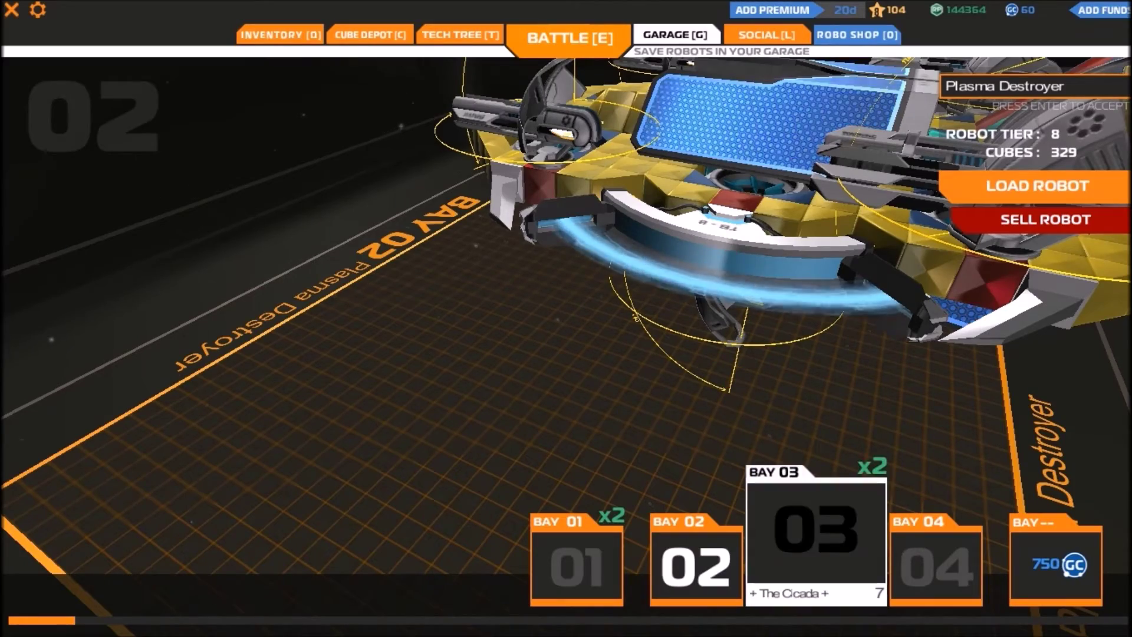
key("Return")
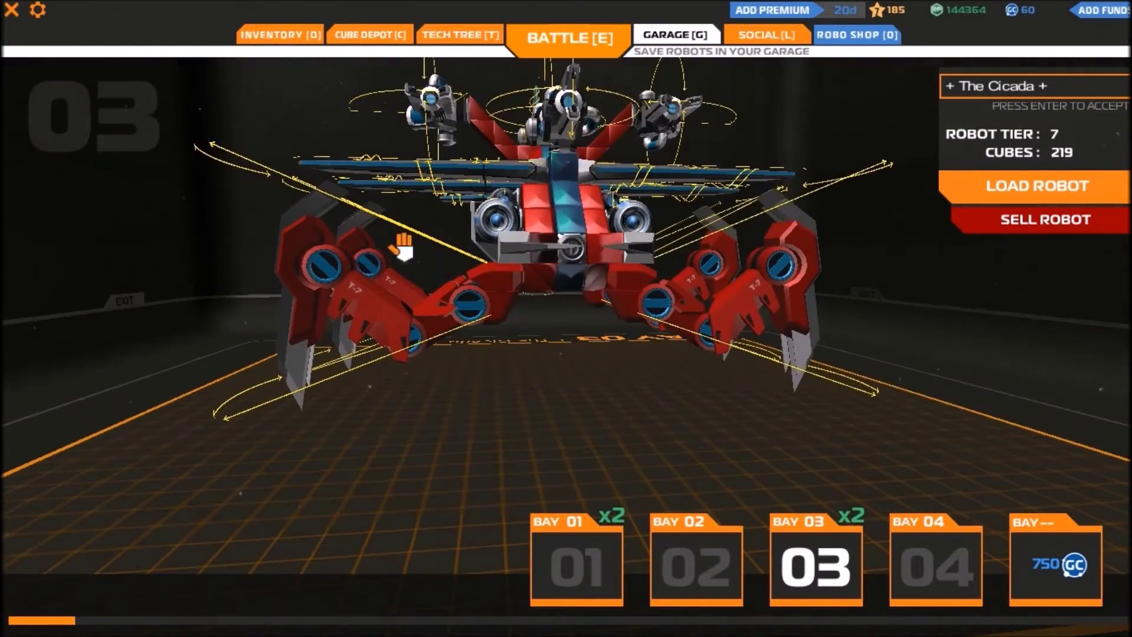
- View The Cicada from above and front, then load The Sand Storm SMG from Bay 04
left_click_drag(337, 303, 346, 320)
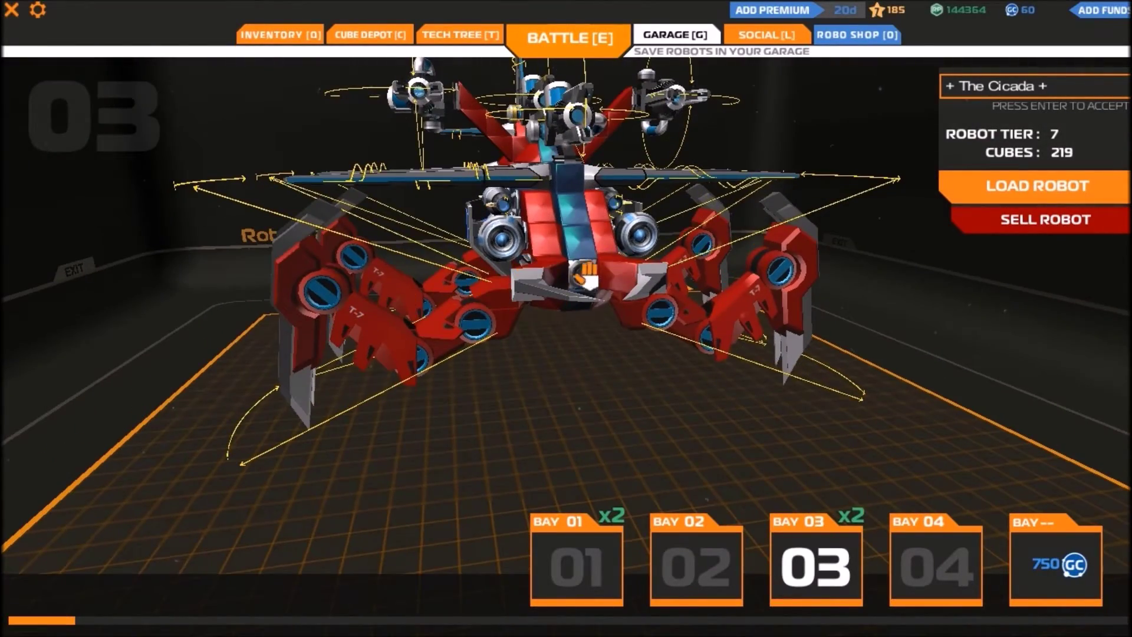
mouse_move(584, 274)
left_mouse_down()
mouse_move(562, 267)
mouse_move(561, 224)
mouse_move(548, 241)
mouse_move(524, 222)
mouse_move(639, 281)
left_mouse_up()
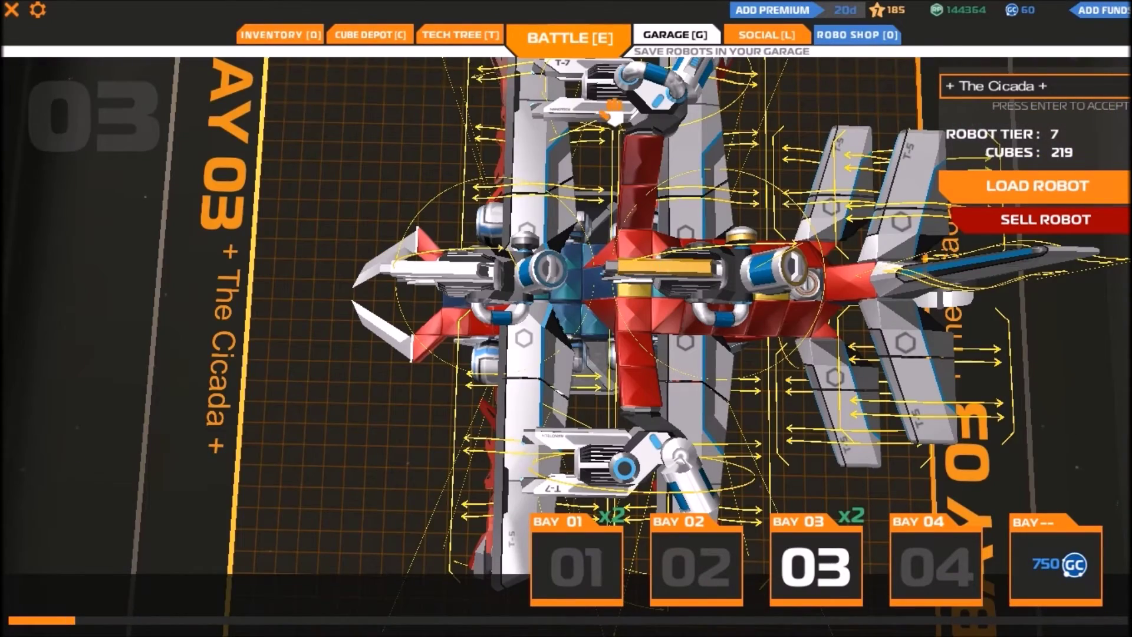
left_click_drag(502, 309, 505, 233)
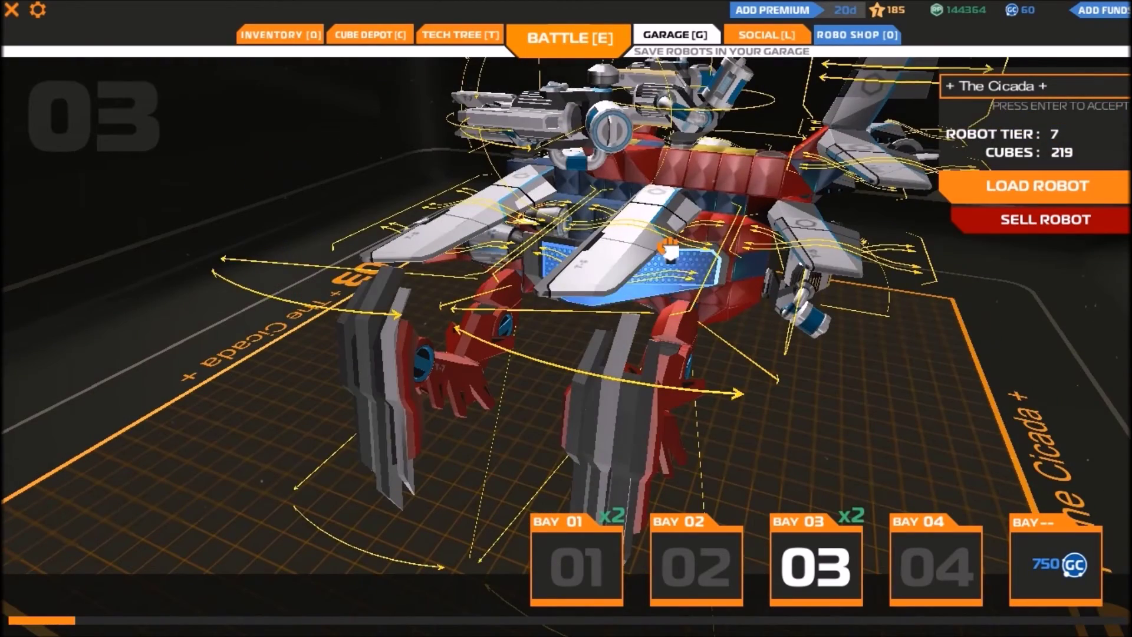
key("Right")
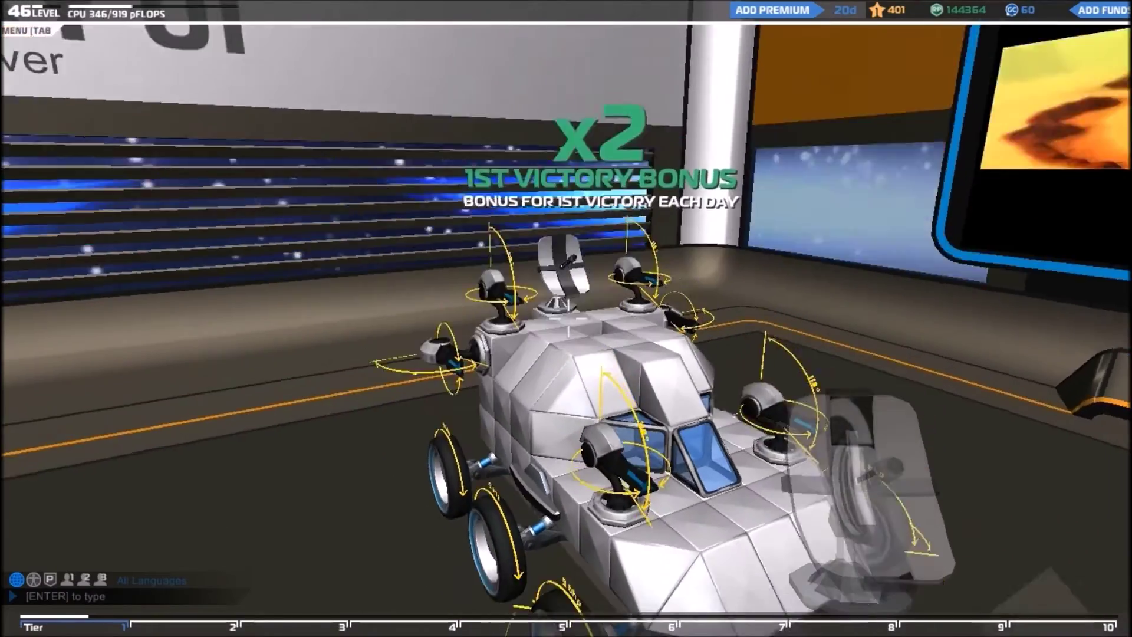
- Fly around The Rover and look down on its front, briefly hiding all but the seat
key("s")
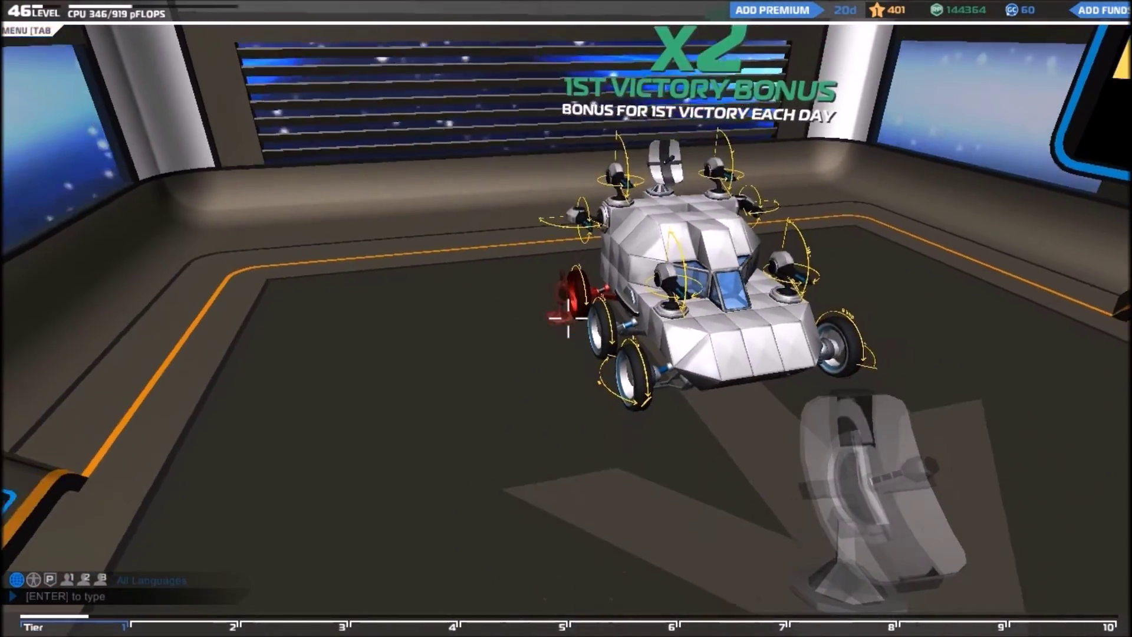
key("a")
key("w")
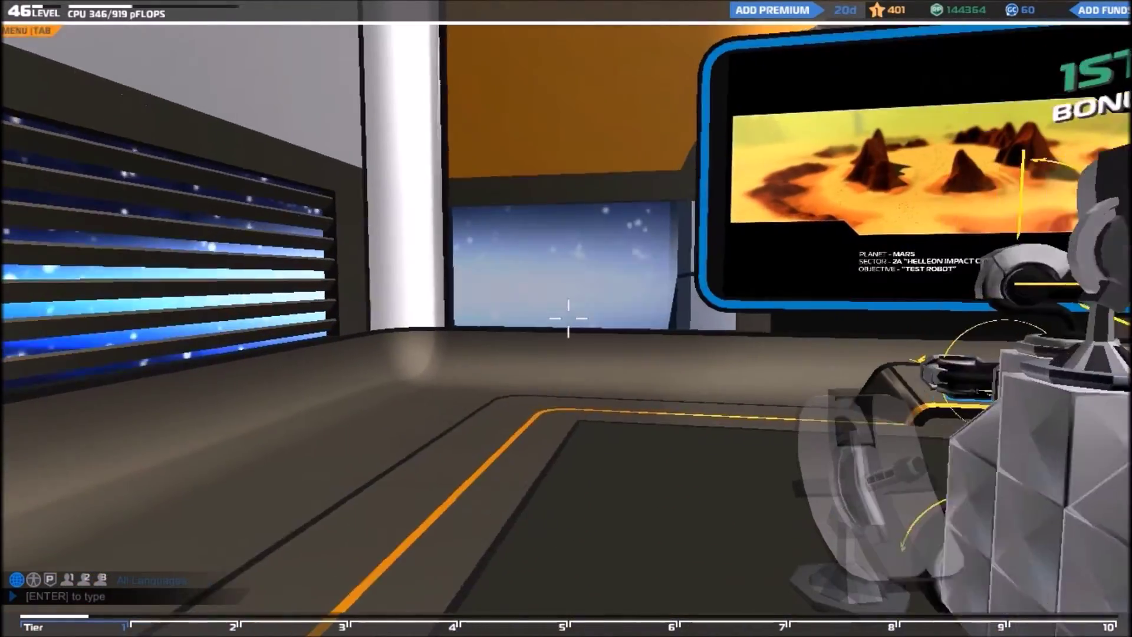
key("d")
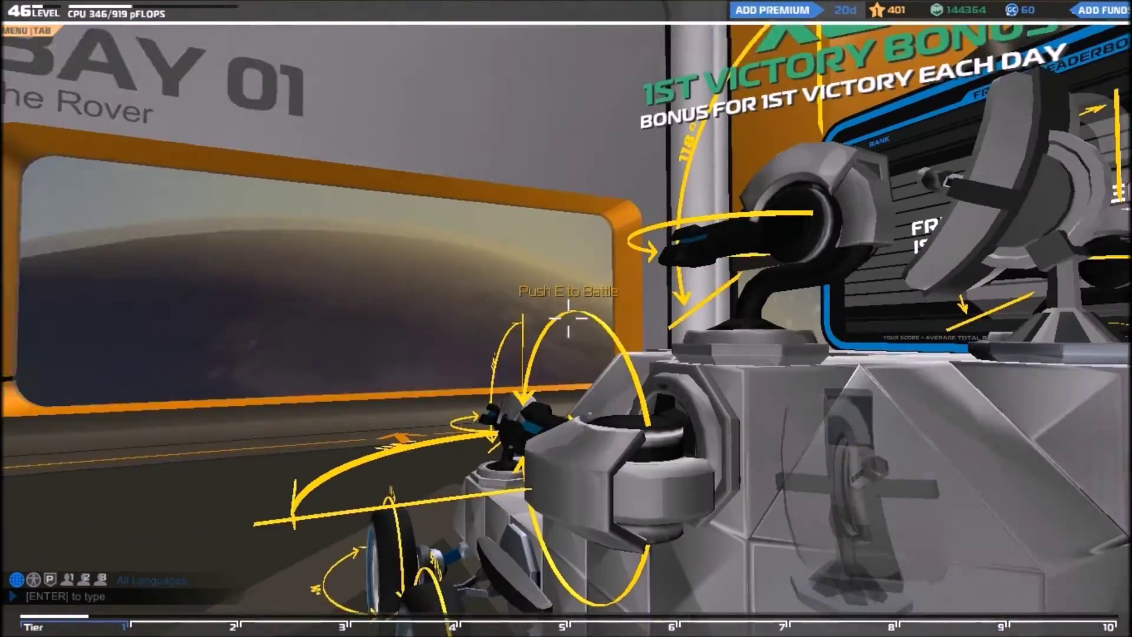
key("d")
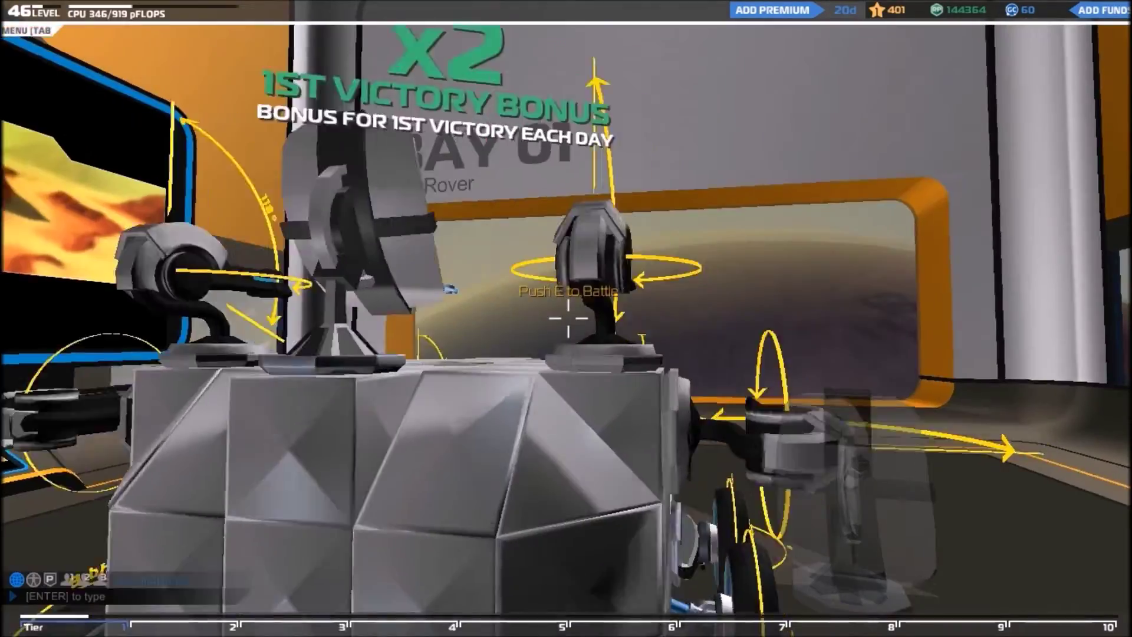
key("d")
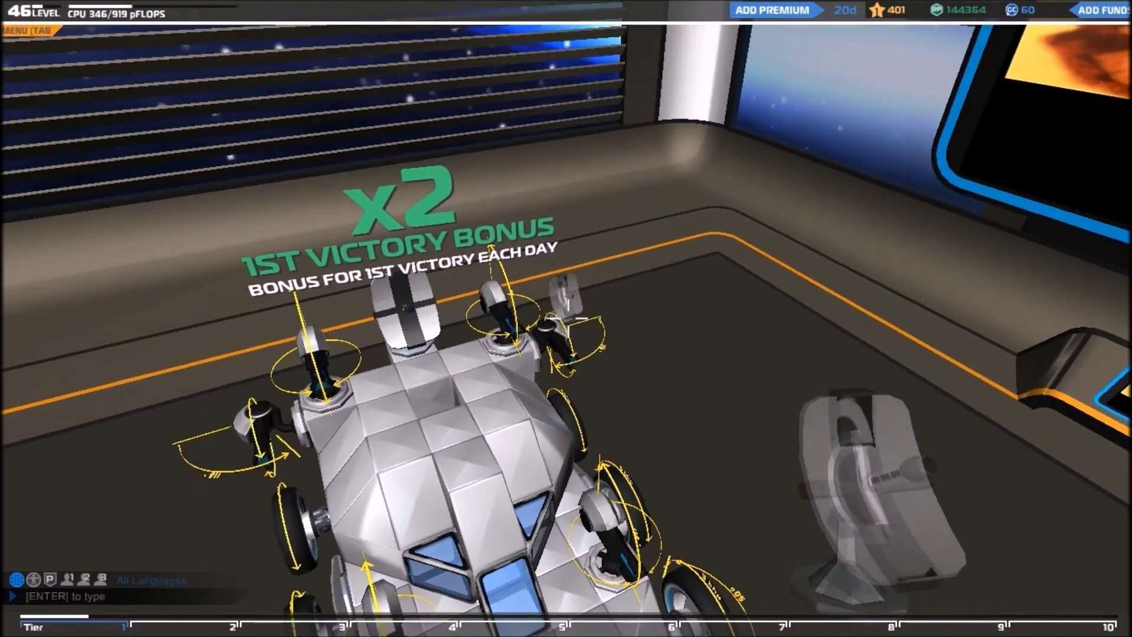
key("s")
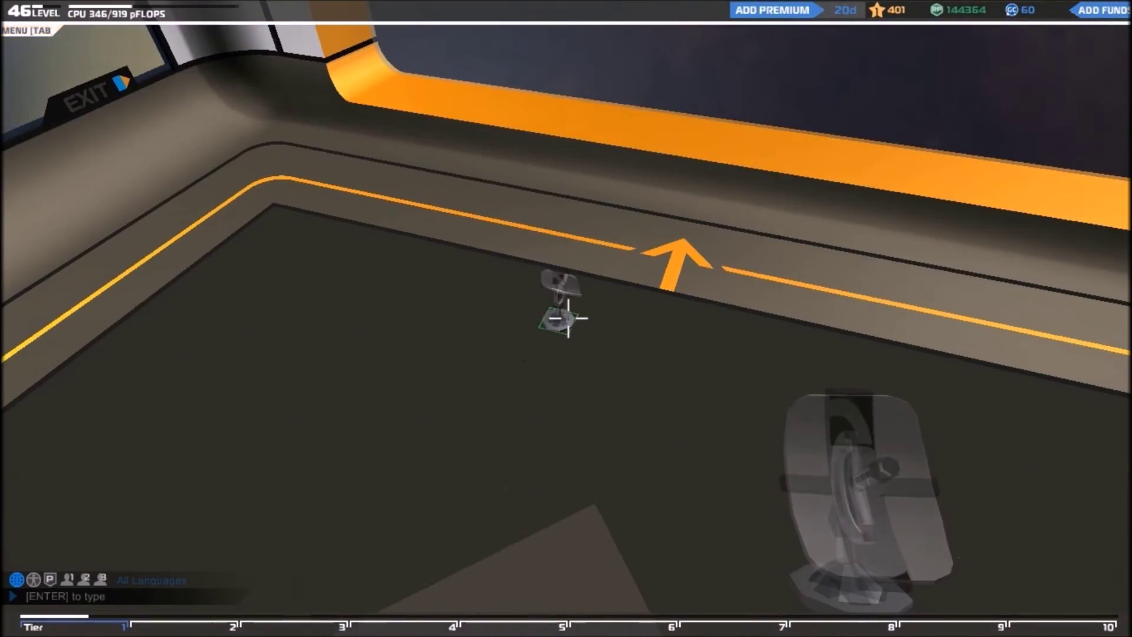
key("s")
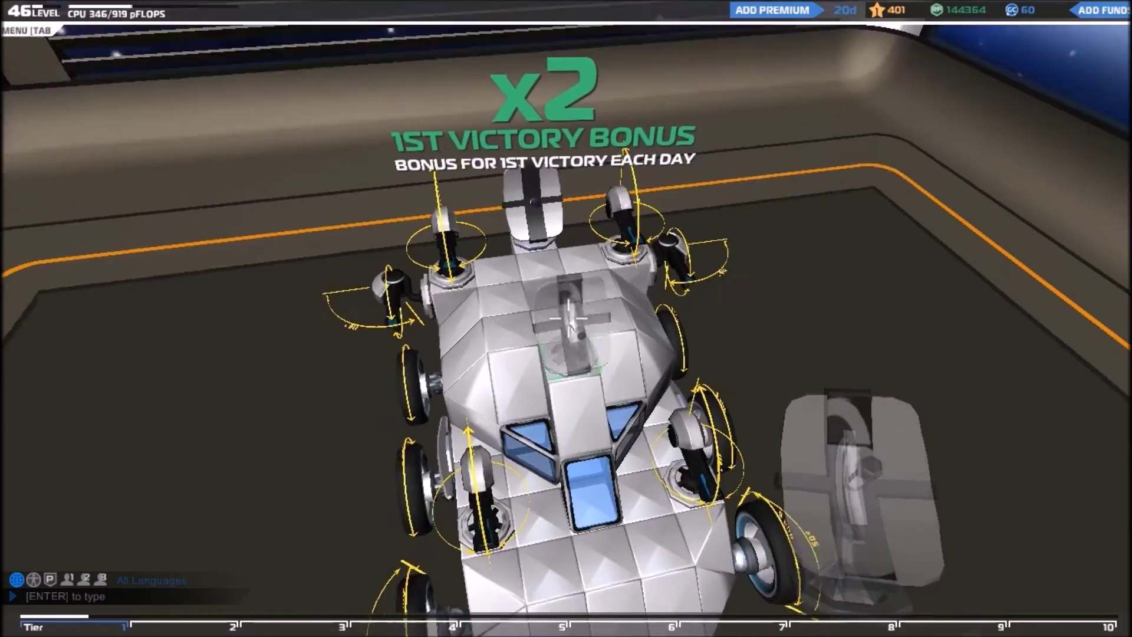
- Delete the roof cubes above the seat and pull back to view the whole rover
left_click(566, 314)
right_click(566, 314)
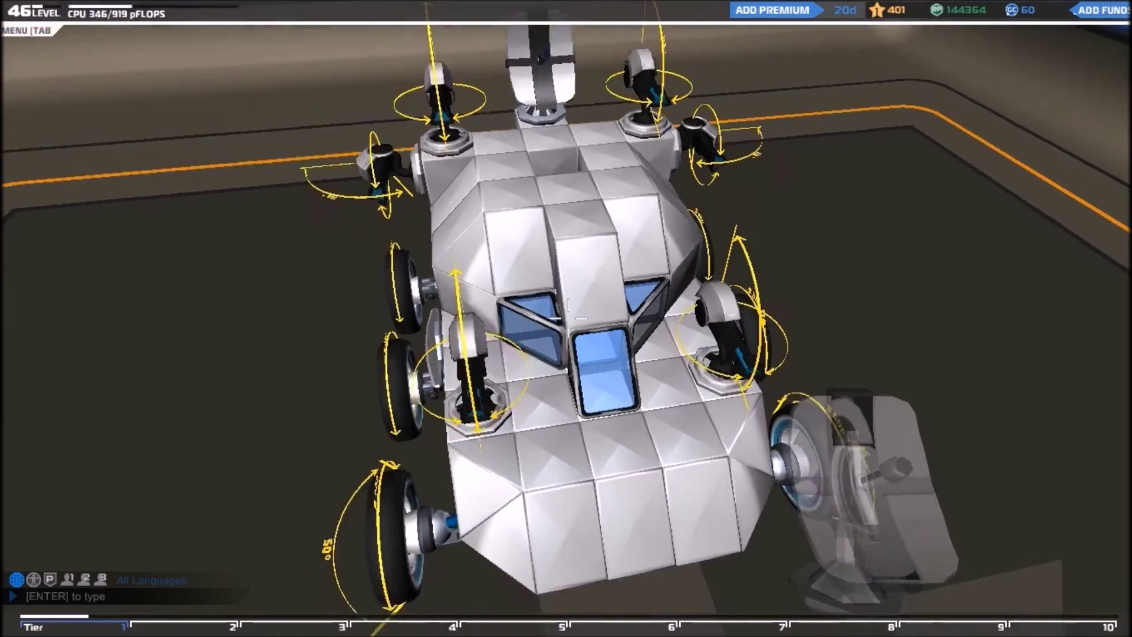
key("s")
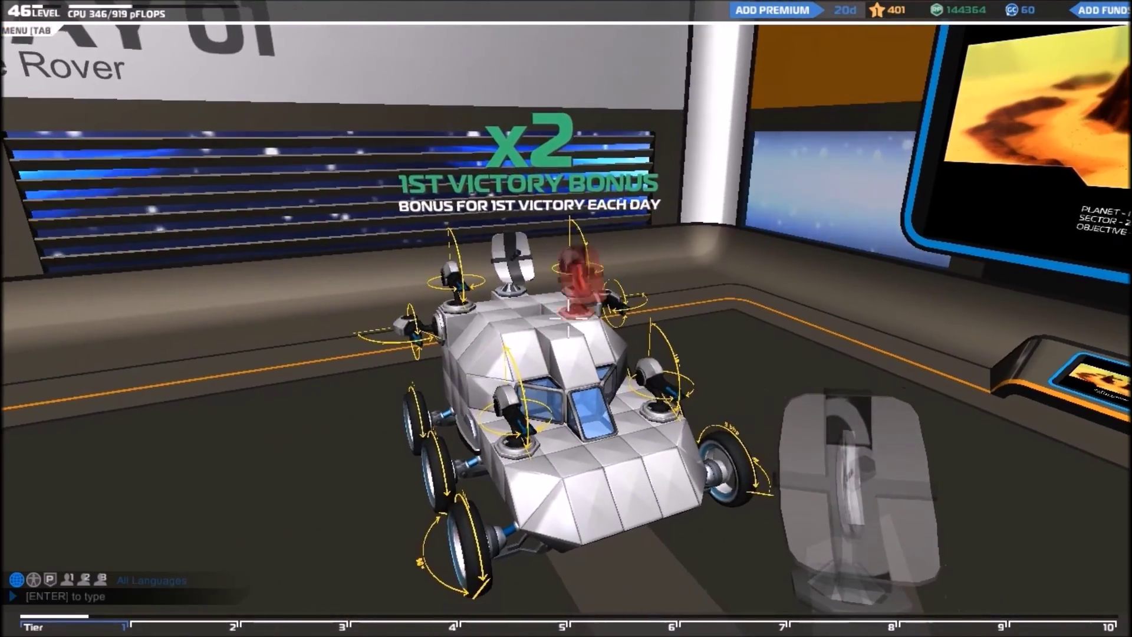